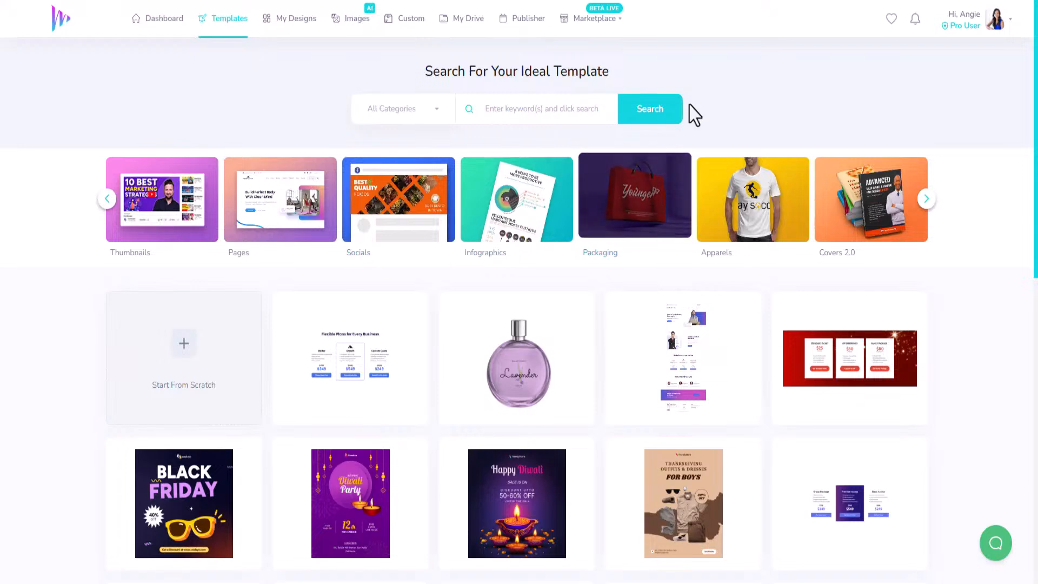
Step: Show the book templates in the Publishing category and look over the available covers
{"action": "left_click", "coordinate": [928, 207]}
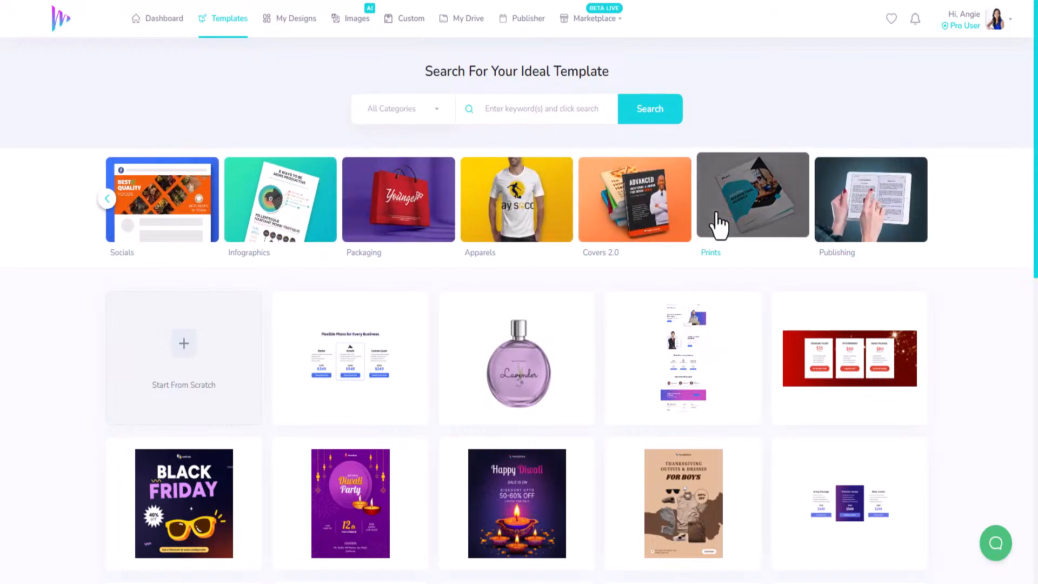
{"action": "left_click", "coordinate": [872, 209]}
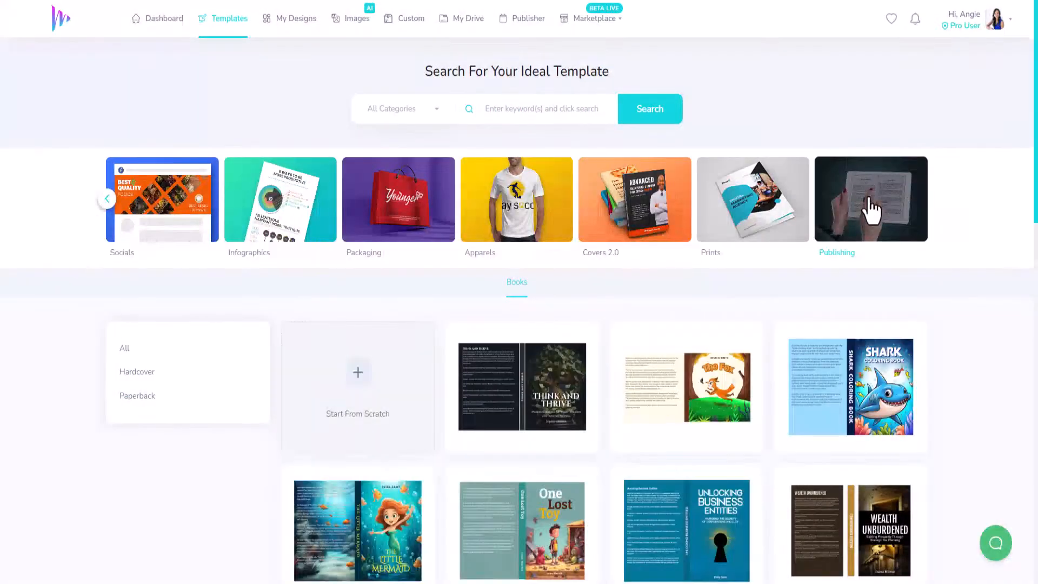
{"action": "scroll", "coordinate": [439, 230], "scroll_direction": "down", "scroll_amount": 3}
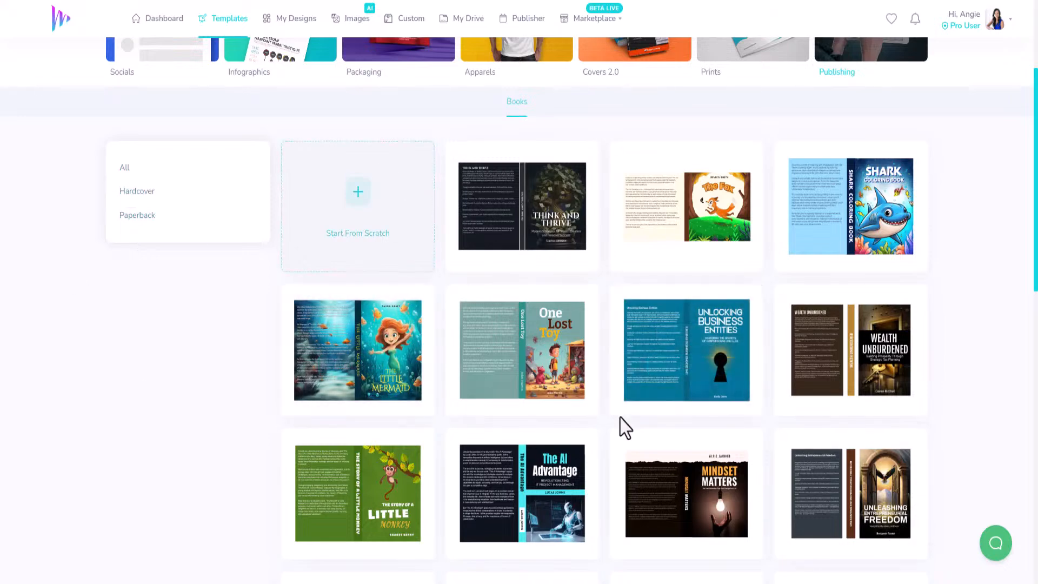
{"action": "scroll", "coordinate": [674, 378], "scroll_direction": "down", "scroll_amount": 10}
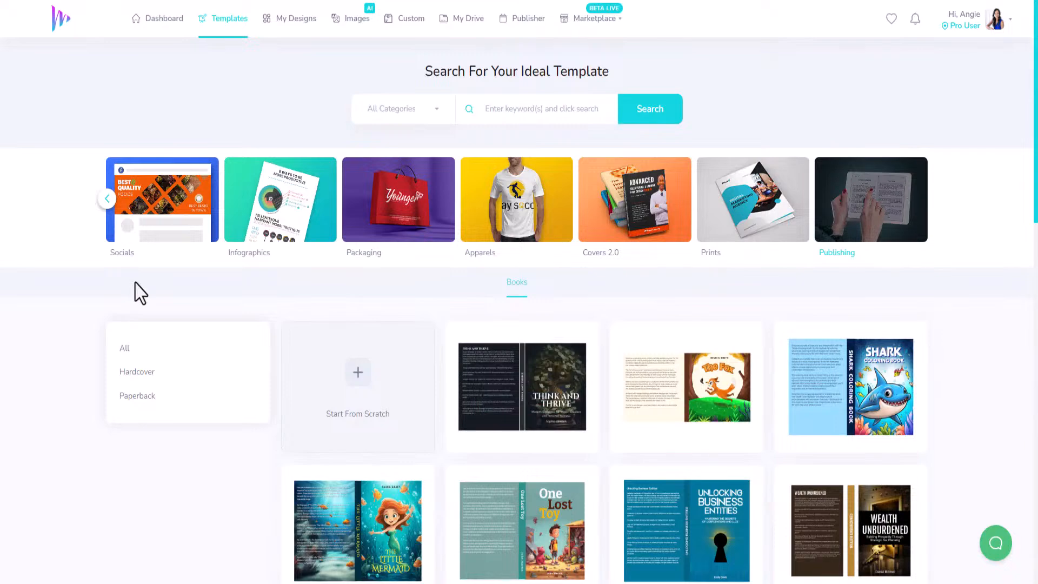
{"action": "scroll", "coordinate": [162, 368], "scroll_direction": "down", "scroll_amount": 3}
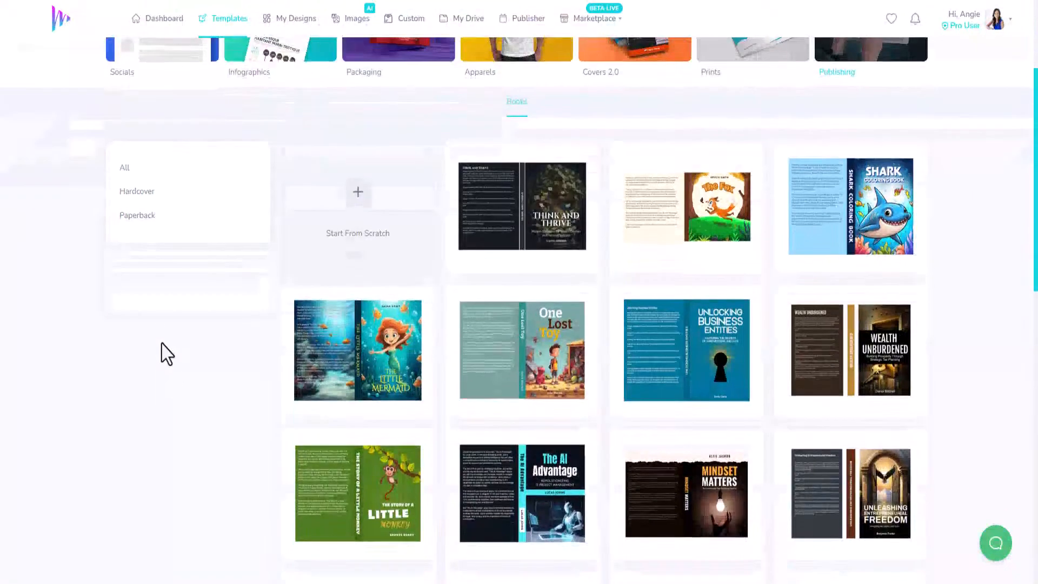
Step: Filter the book templates to Paperback and look through the covers
{"action": "left_click", "coordinate": [139, 232]}
{"action": "scroll", "coordinate": [556, 411], "scroll_direction": "down", "scroll_amount": 5}
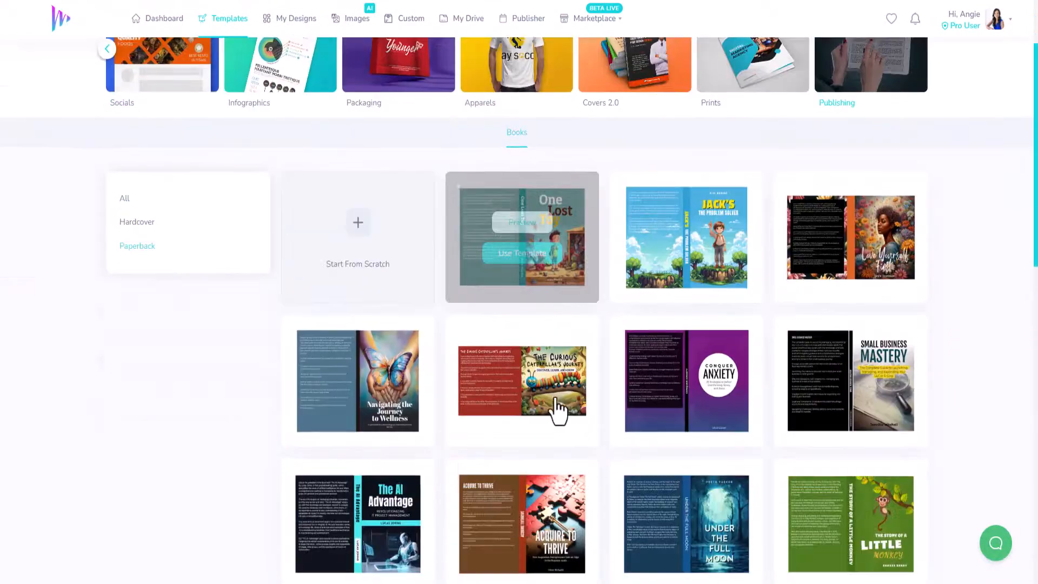
{"action": "scroll", "coordinate": [553, 396], "scroll_direction": "up", "scroll_amount": 5}
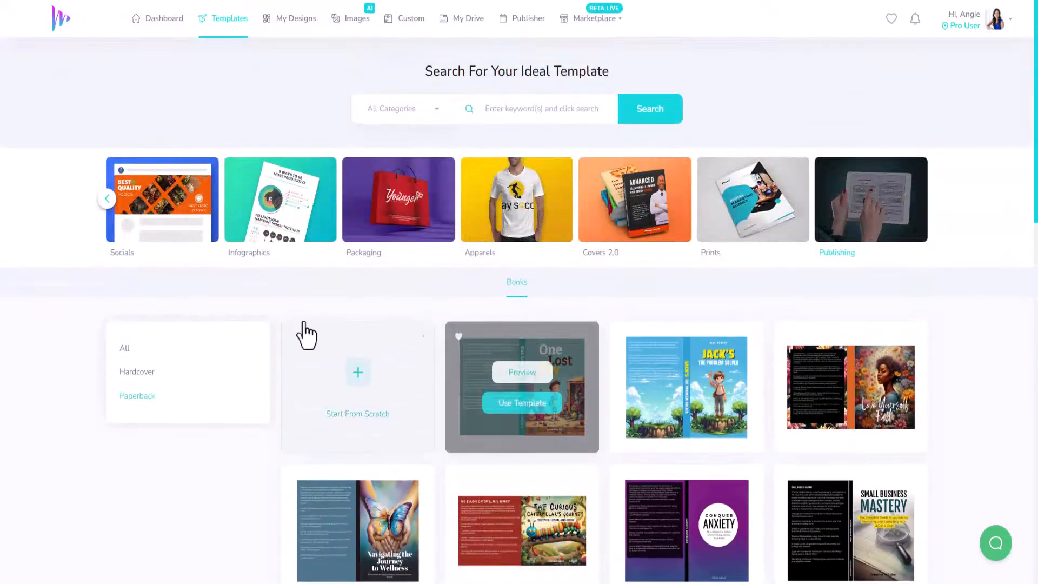
Step: Filter the book templates to Hardcover and look through the covers
{"action": "left_click", "coordinate": [138, 372]}
{"action": "scroll", "coordinate": [572, 379], "scroll_direction": "down", "scroll_amount": 1}
{"action": "scroll", "coordinate": [560, 382], "scroll_direction": "down", "scroll_amount": 3}
{"action": "scroll", "coordinate": [561, 379], "scroll_direction": "up", "scroll_amount": 3}
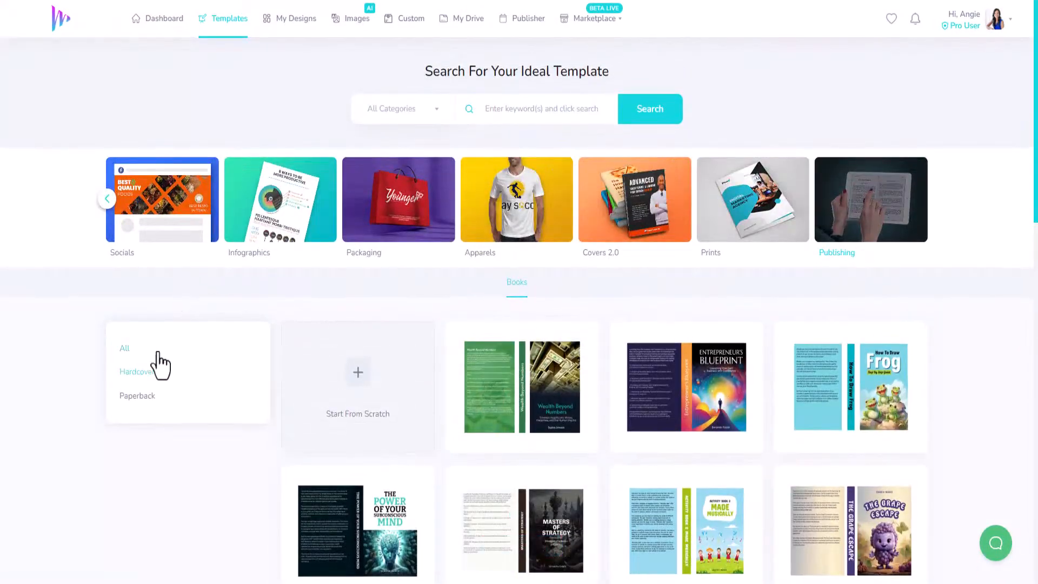
Step: Remove the format filter to show all book templates and browse to the end of the first batch
{"action": "left_click", "coordinate": [124, 348]}
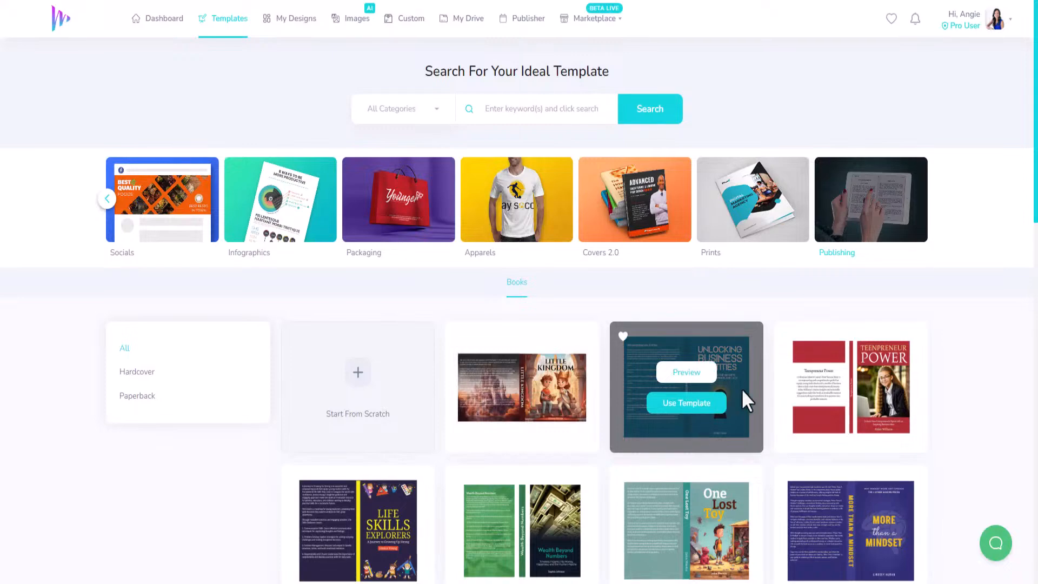
{"action": "scroll", "coordinate": [974, 389], "scroll_direction": "down", "scroll_amount": 3}
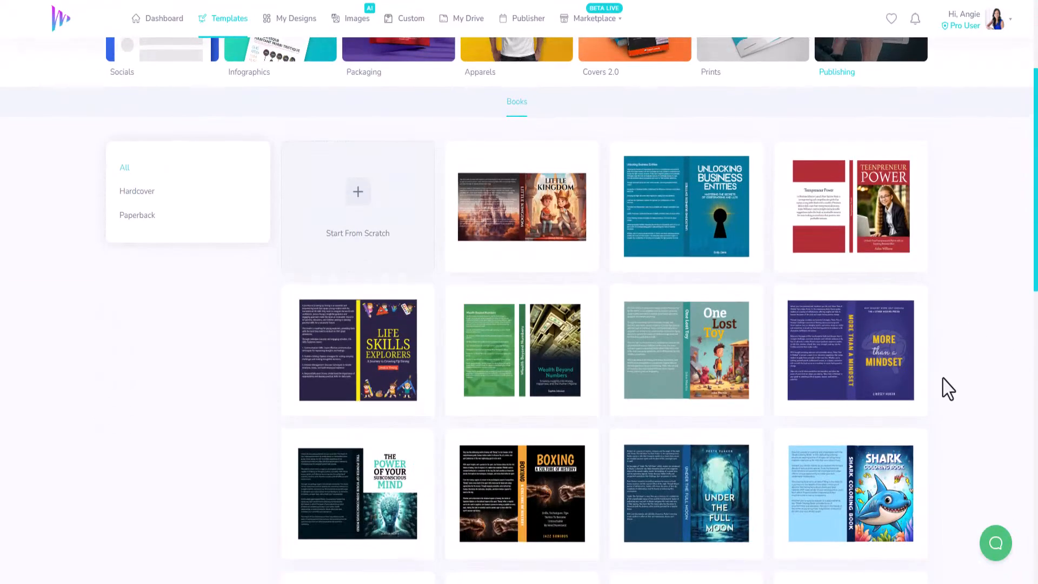
{"action": "mouse_move", "coordinate": [924, 413]}
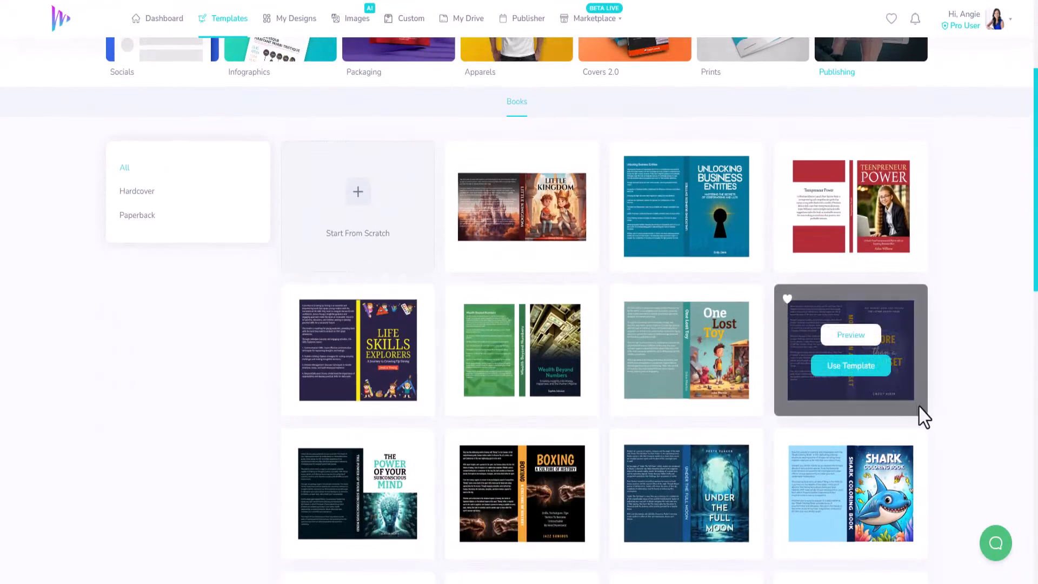
{"action": "scroll", "coordinate": [920, 407], "scroll_direction": "down", "scroll_amount": 4}
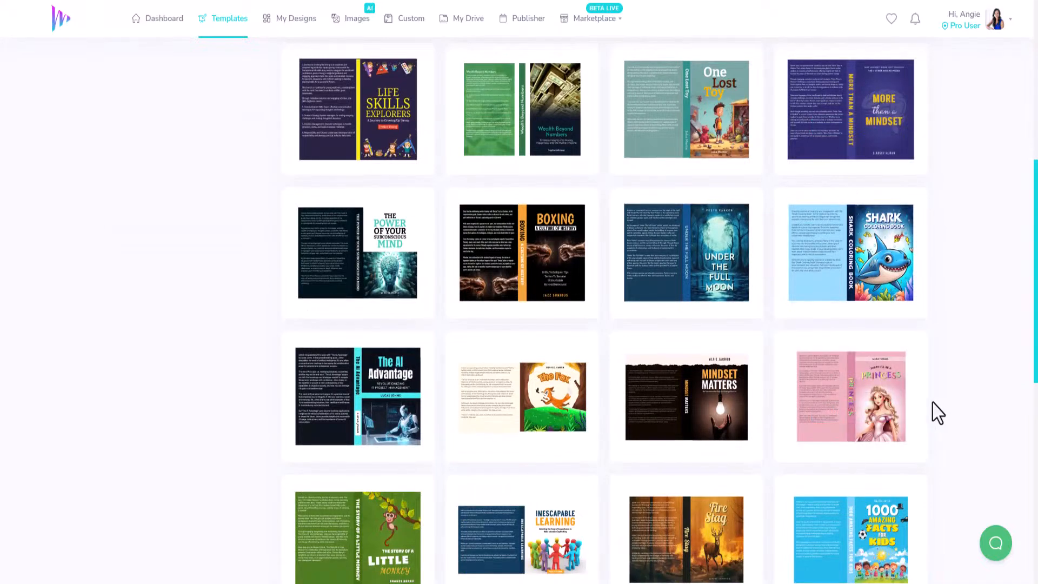
{"action": "scroll", "coordinate": [938, 414], "scroll_direction": "down", "scroll_amount": 4}
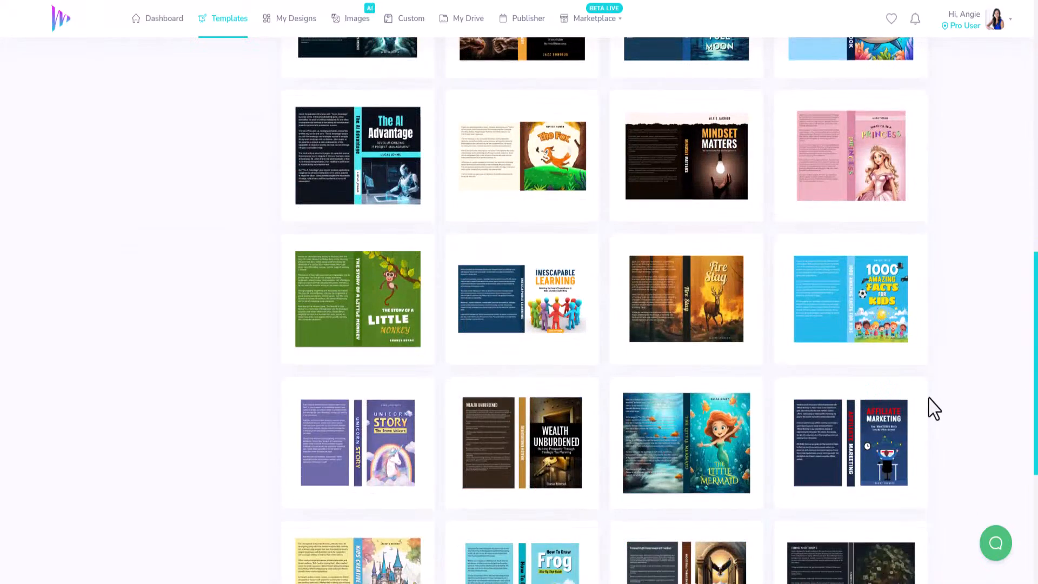
{"action": "scroll", "coordinate": [934, 412], "scroll_direction": "down", "scroll_amount": 4}
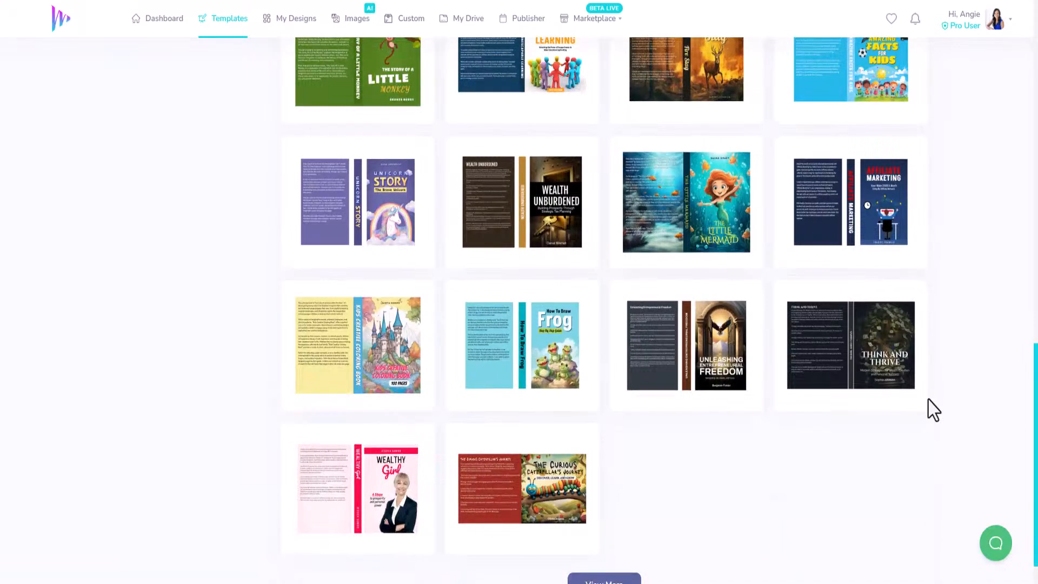
{"action": "scroll", "coordinate": [660, 541], "scroll_direction": "down", "scroll_amount": 1}
Step: Load more book templates and browse through the second batch of covers
{"action": "left_click", "coordinate": [607, 539]}
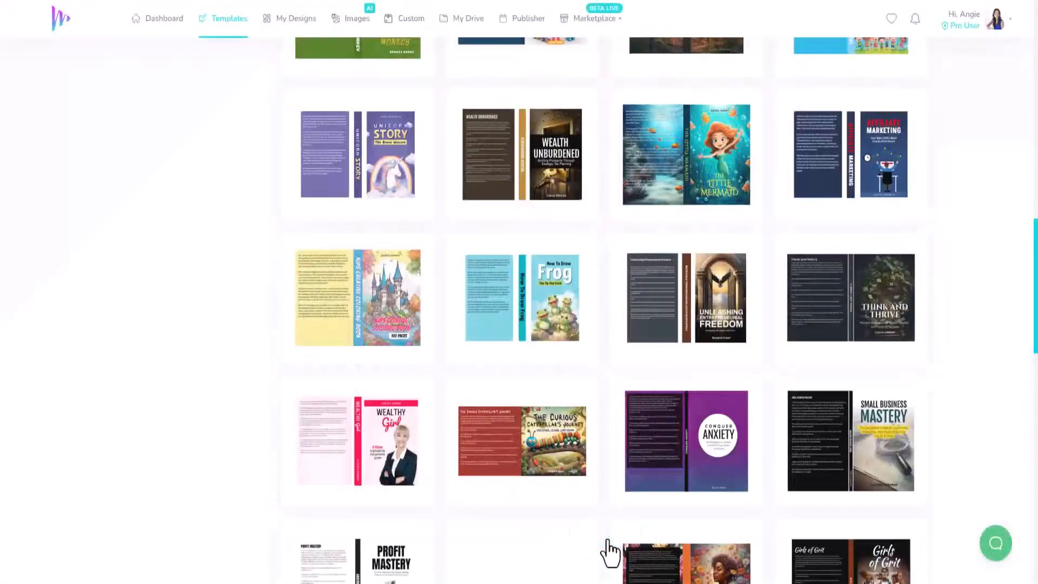
{"action": "scroll", "coordinate": [943, 421], "scroll_direction": "down", "scroll_amount": 4}
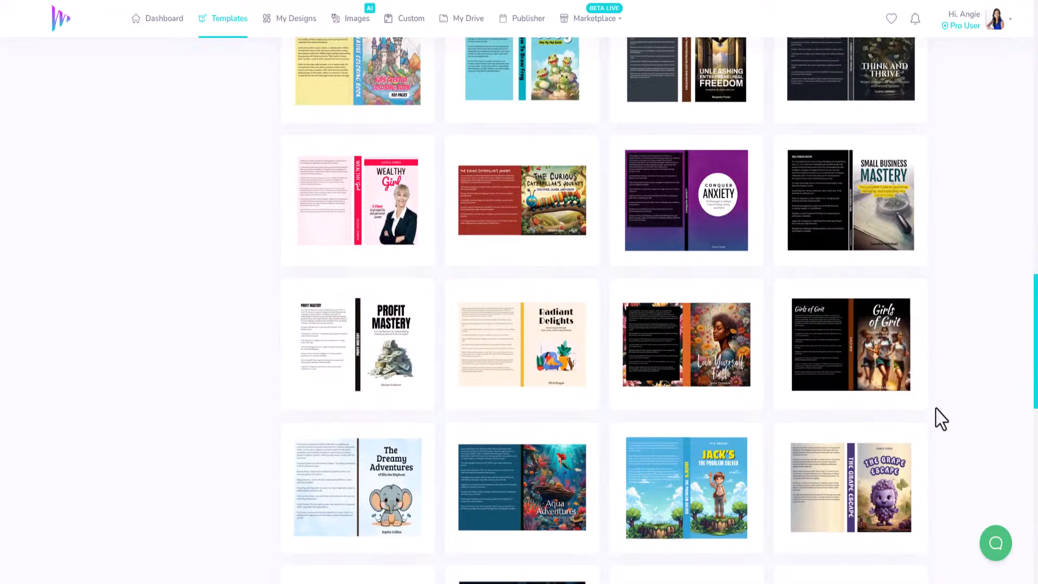
{"action": "scroll", "coordinate": [940, 420], "scroll_direction": "down", "scroll_amount": 2}
{"action": "mouse_move", "coordinate": [702, 253]}
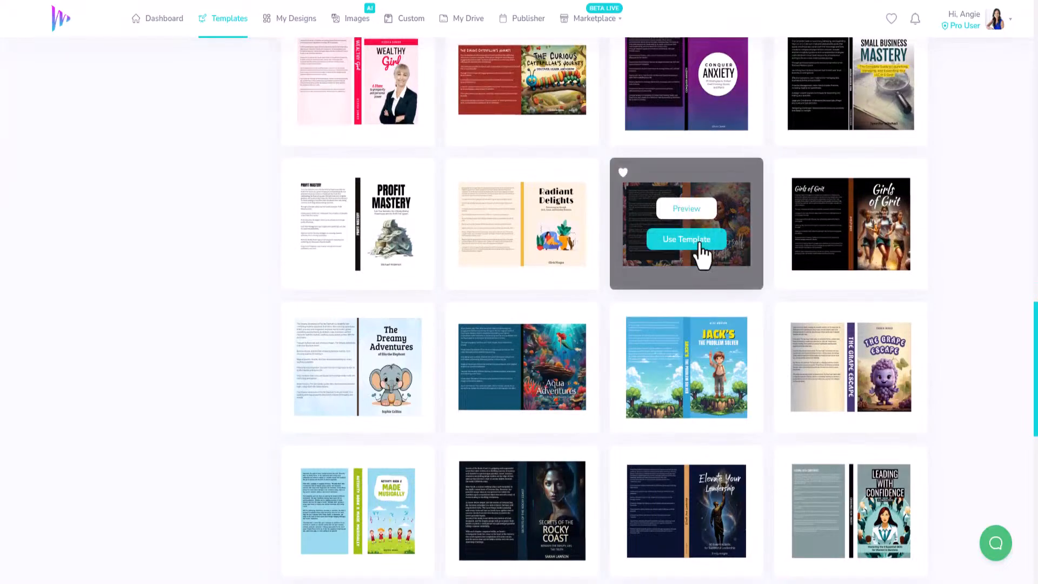
{"action": "scroll", "coordinate": [946, 303], "scroll_direction": "down", "scroll_amount": 5}
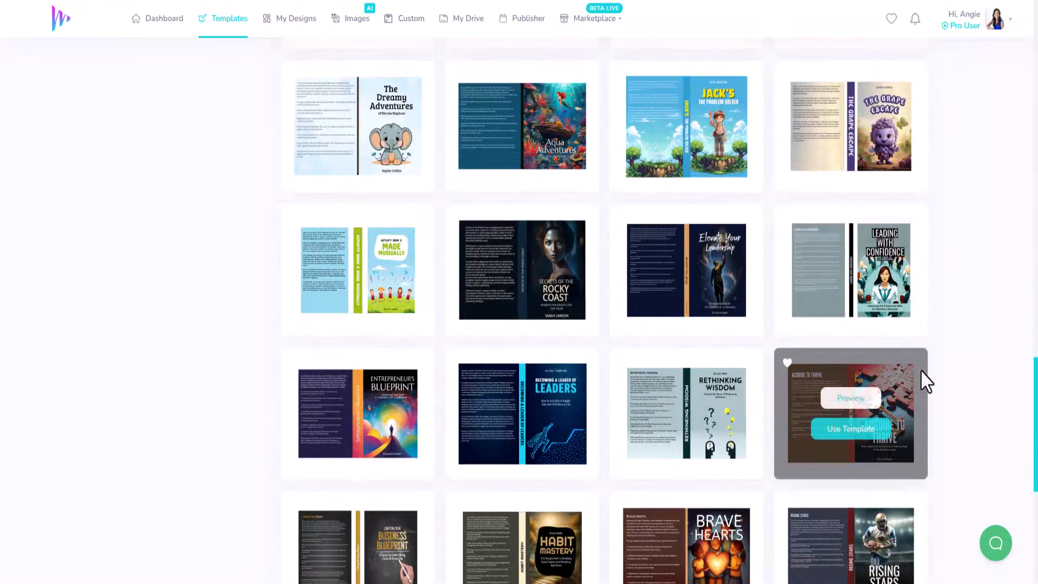
{"action": "scroll", "coordinate": [949, 375], "scroll_direction": "down", "scroll_amount": 6}
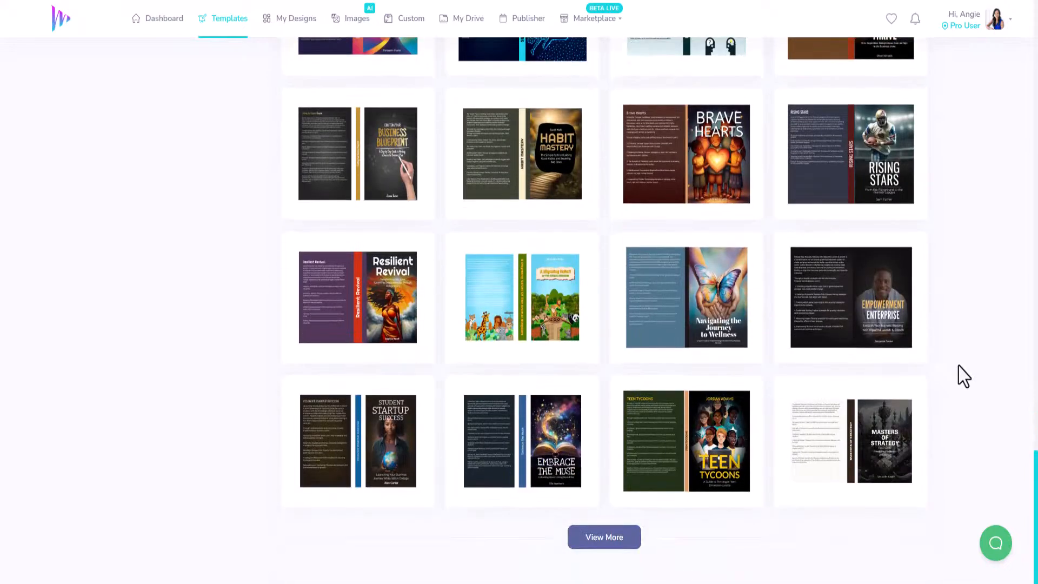
Step: Load a third batch of book templates and browse through its covers
{"action": "left_click", "coordinate": [617, 541]}
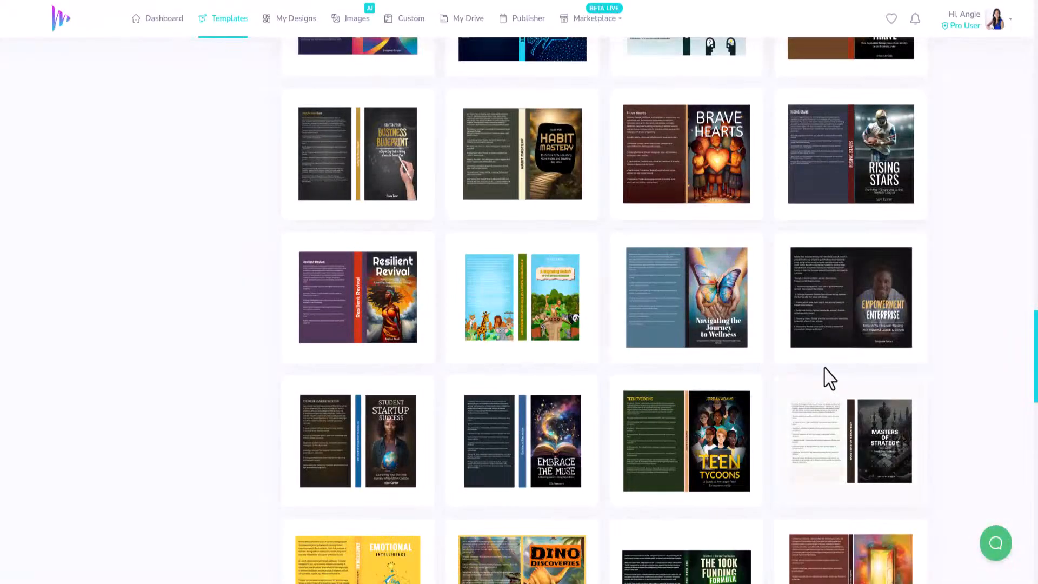
{"action": "scroll", "coordinate": [825, 378], "scroll_direction": "down", "scroll_amount": 4}
{"action": "scroll", "coordinate": [826, 361], "scroll_direction": "down", "scroll_amount": 3}
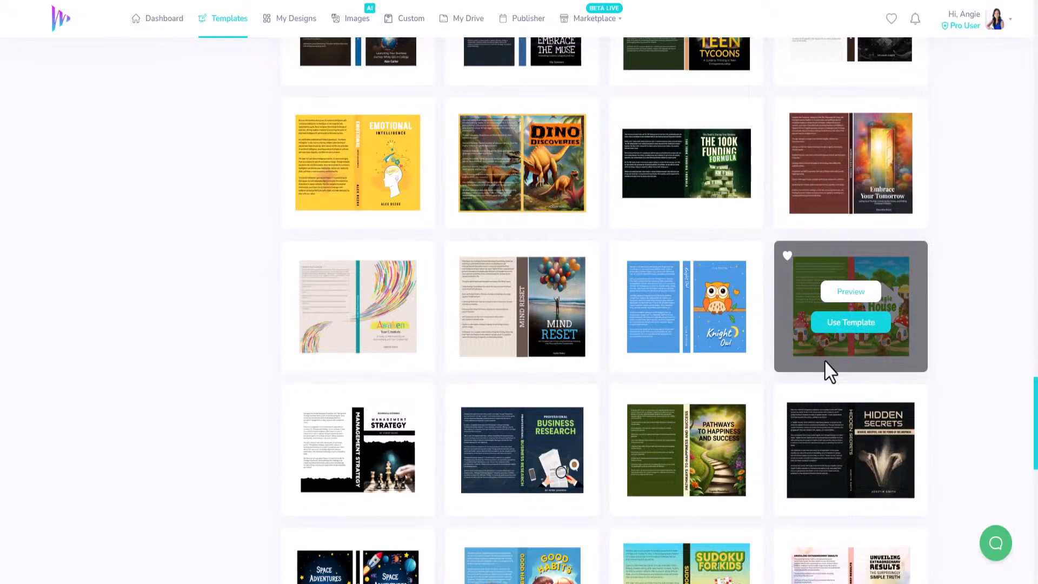
{"action": "scroll", "coordinate": [826, 362], "scroll_direction": "down", "scroll_amount": 4}
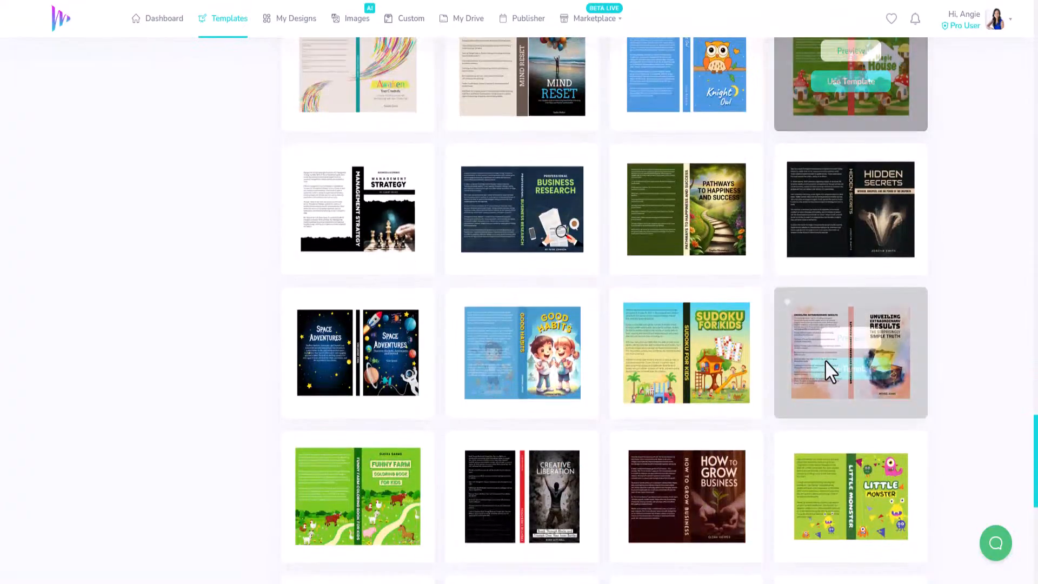
{"action": "scroll", "coordinate": [825, 390], "scroll_direction": "down", "scroll_amount": 4}
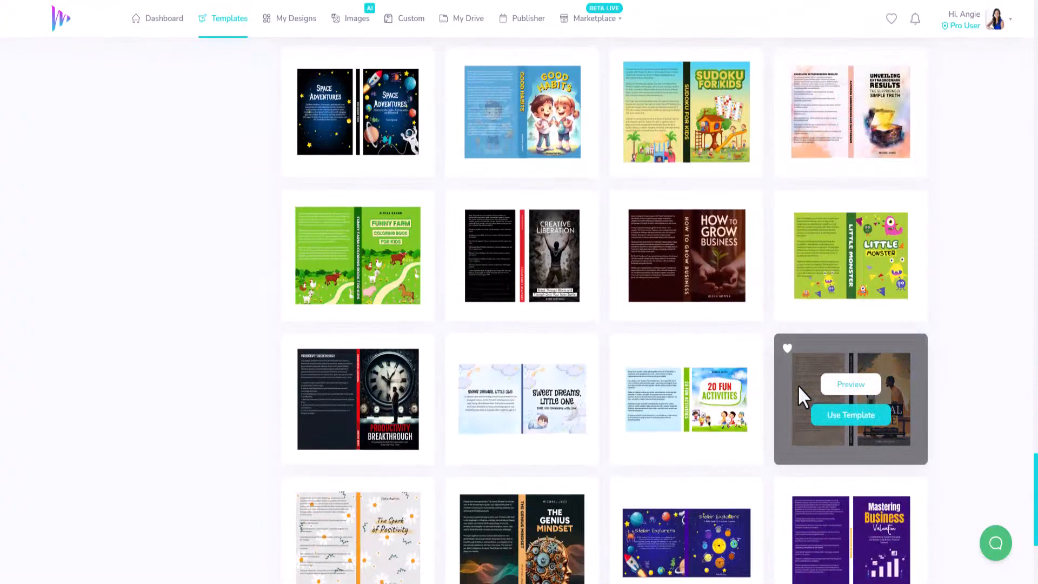
{"action": "scroll", "coordinate": [962, 399], "scroll_direction": "down", "scroll_amount": 3}
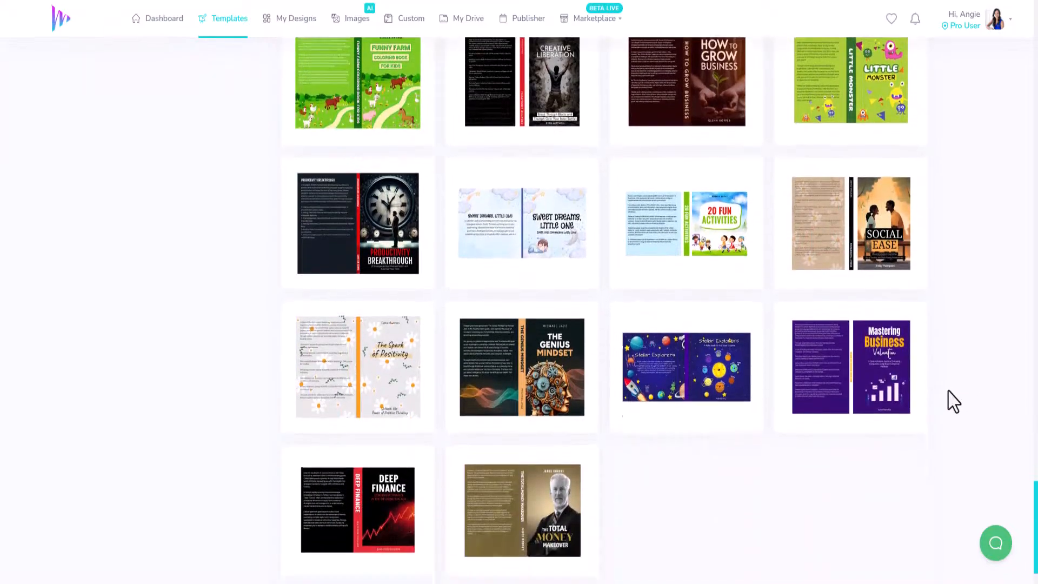
{"action": "scroll", "coordinate": [953, 401], "scroll_direction": "down", "scroll_amount": 1}
Step: Load a fourth batch of book templates and browse down to the Confidence Unleashed cover
{"action": "left_click", "coordinate": [602, 542]}
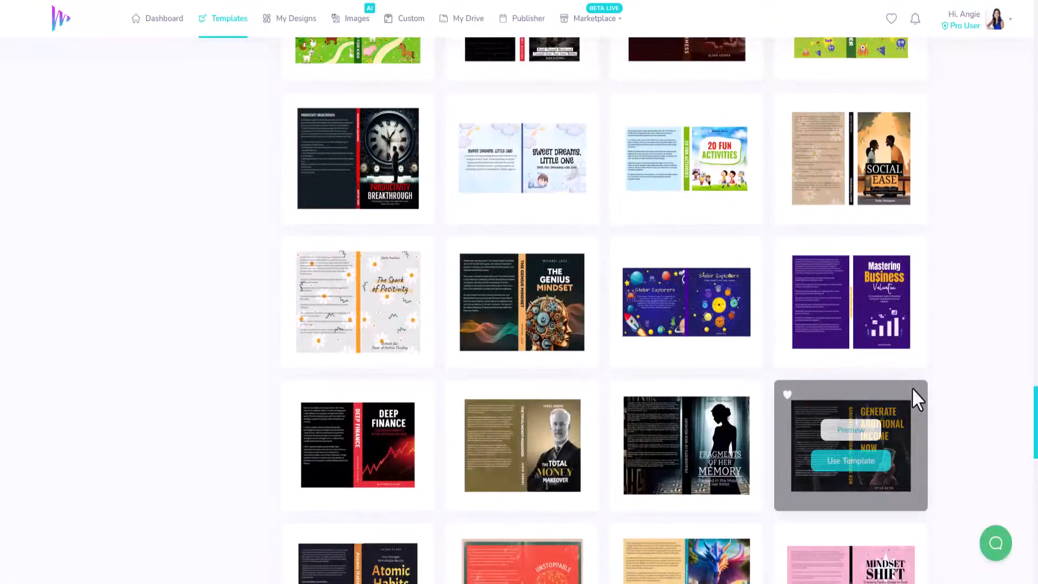
{"action": "scroll", "coordinate": [962, 390], "scroll_direction": "down", "scroll_amount": 3}
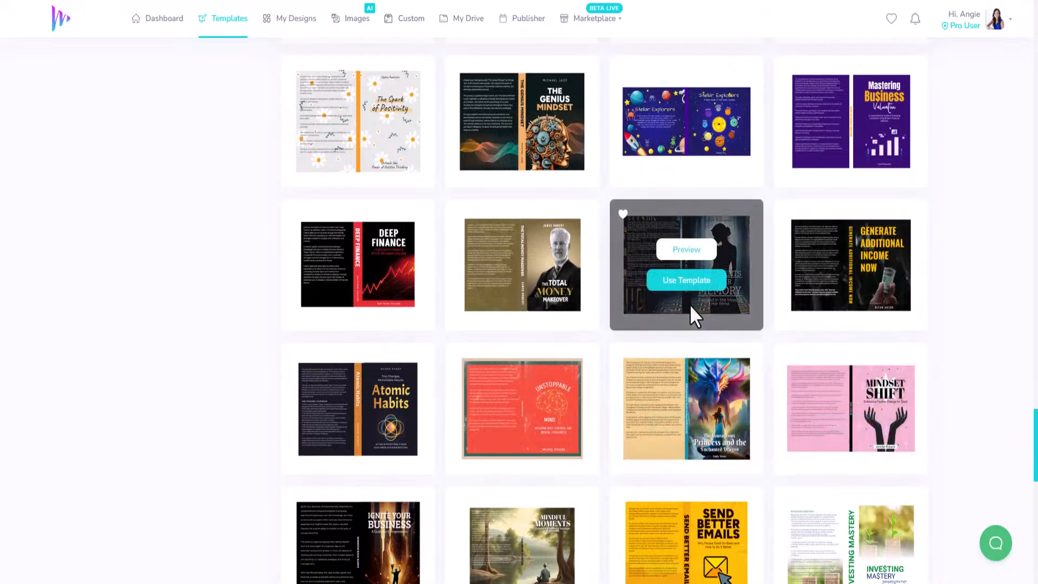
{"action": "scroll", "coordinate": [984, 370], "scroll_direction": "down", "scroll_amount": 3}
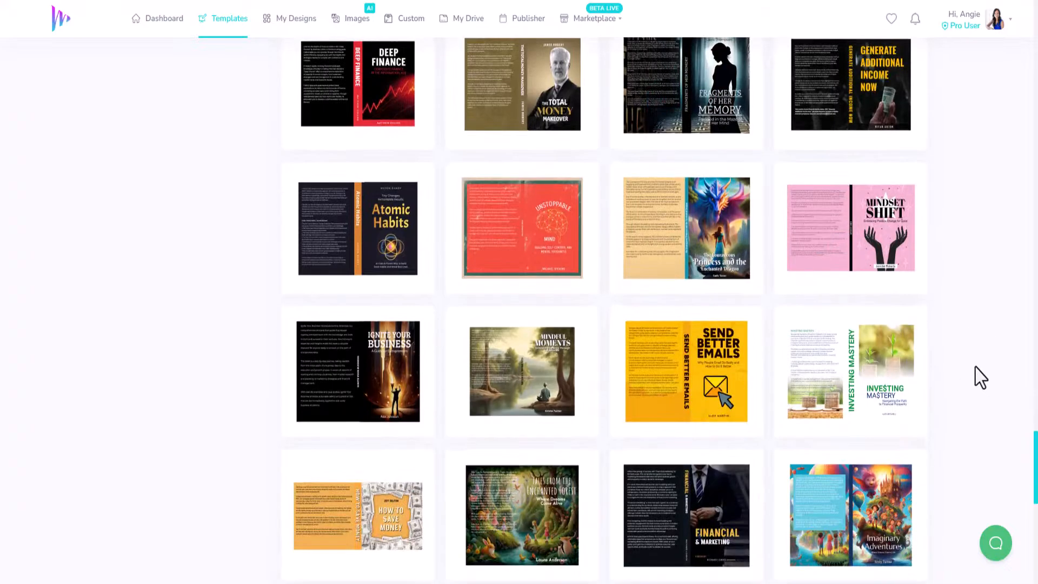
{"action": "scroll", "coordinate": [981, 377], "scroll_direction": "down", "scroll_amount": 3}
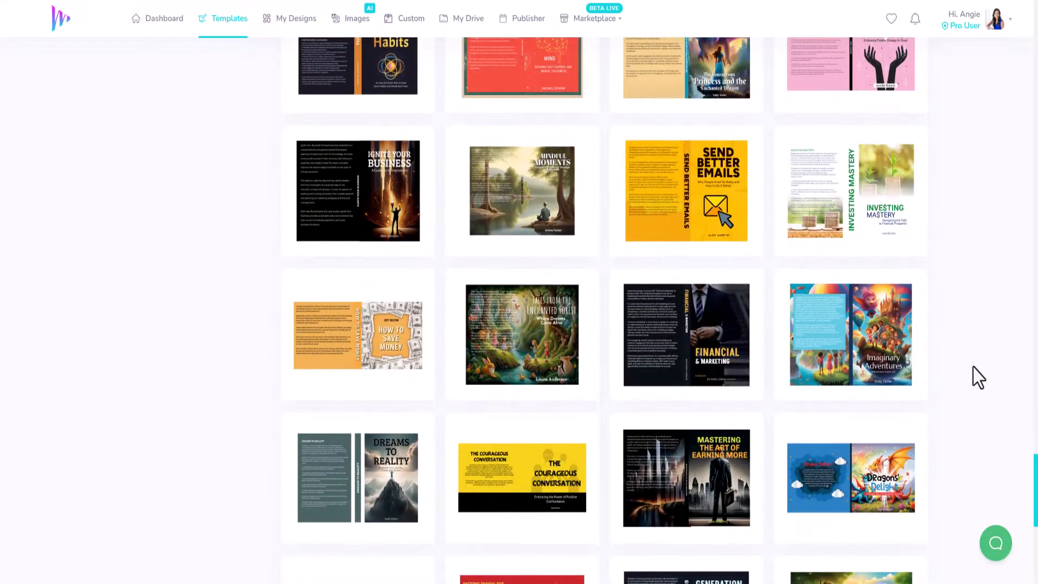
{"action": "scroll", "coordinate": [976, 384], "scroll_direction": "down", "scroll_amount": 3}
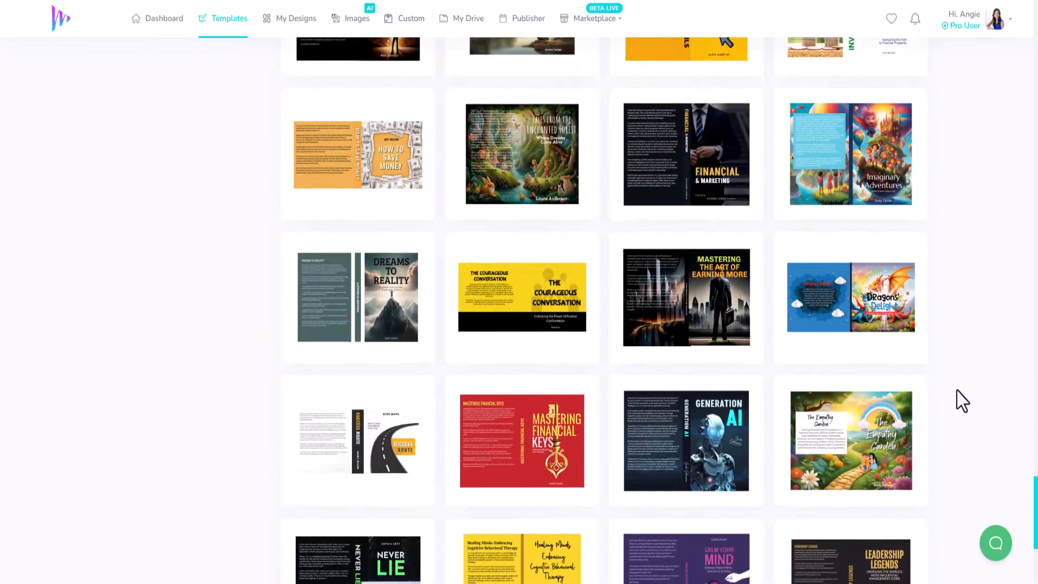
{"action": "scroll", "coordinate": [960, 400], "scroll_direction": "down", "scroll_amount": 5}
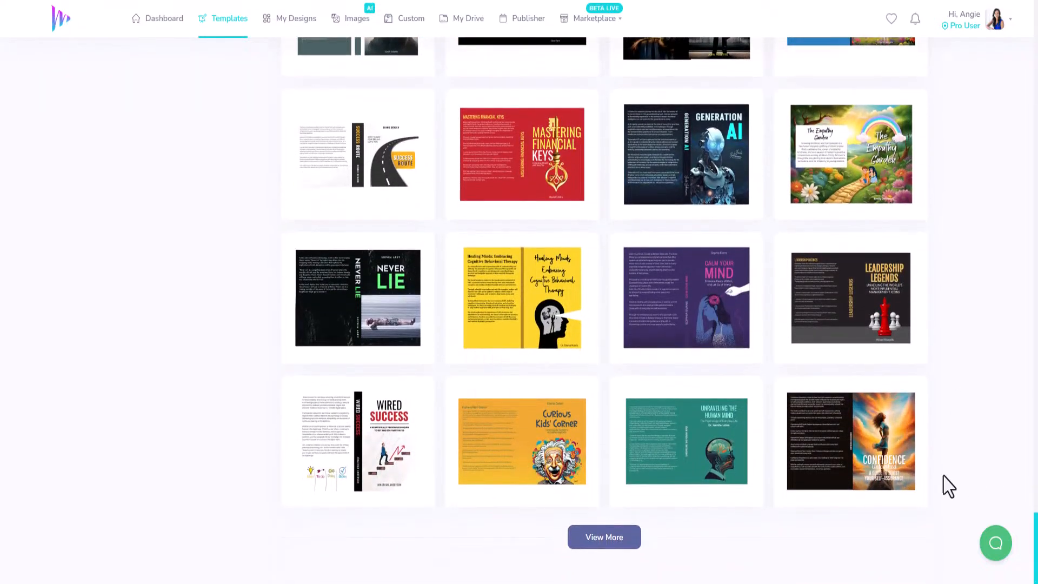
Step: Create a design from the Confidence Unleashed template, titled "Demo - ClickPublishing - AGN"
{"action": "mouse_move", "coordinate": [873, 470]}
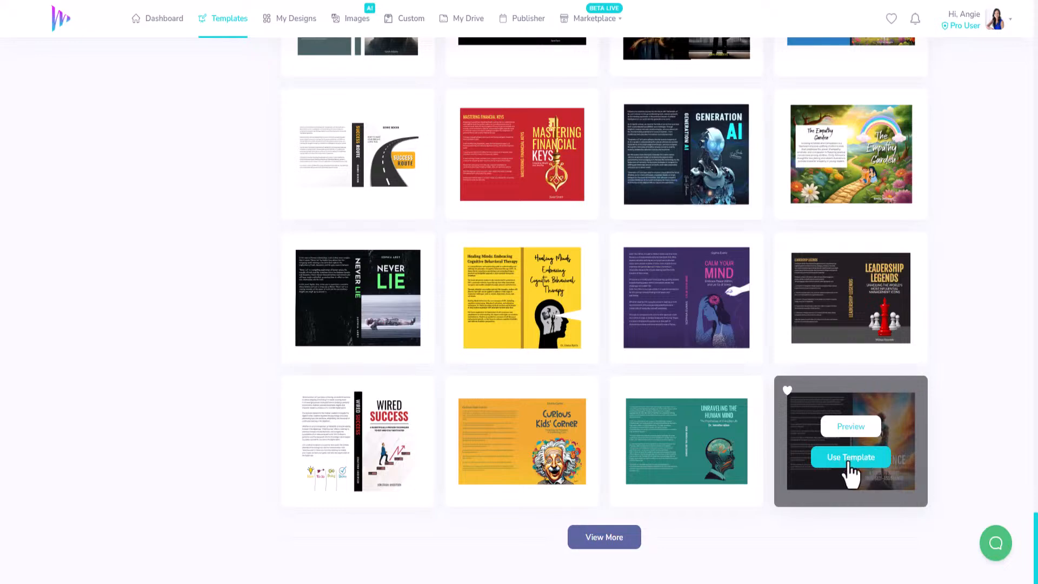
{"action": "left_click", "coordinate": [851, 460]}
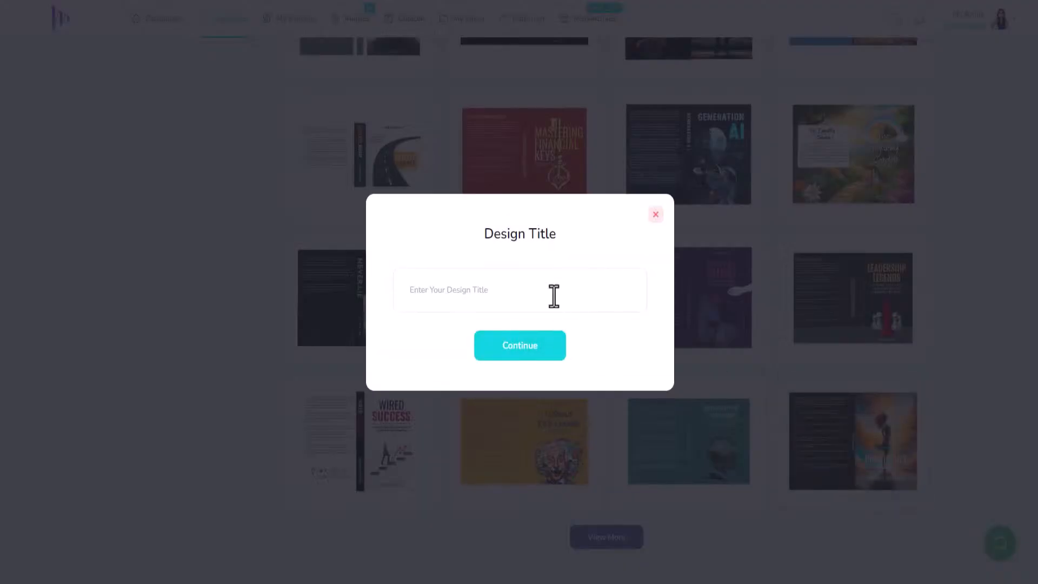
{"action": "left_click", "coordinate": [557, 293]}
{"action": "type", "text": "Demo - ClickPublishing - AGN"}
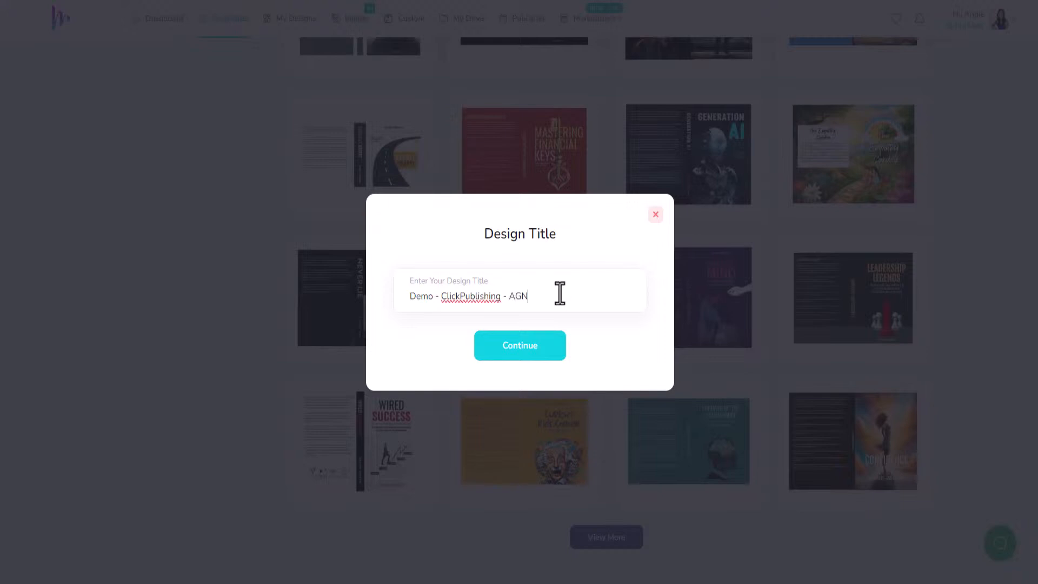
{"action": "left_click", "coordinate": [531, 346]}
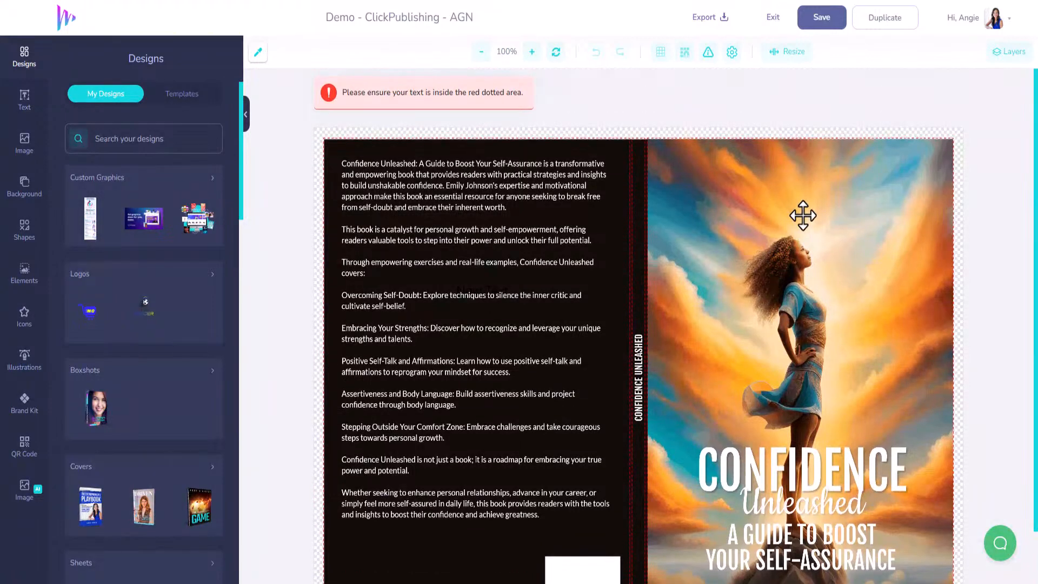
Step: Delete the front cover's sunset image, upload the beach photo of three women, and add it to the canvas
{"action": "left_click", "coordinate": [803, 215]}
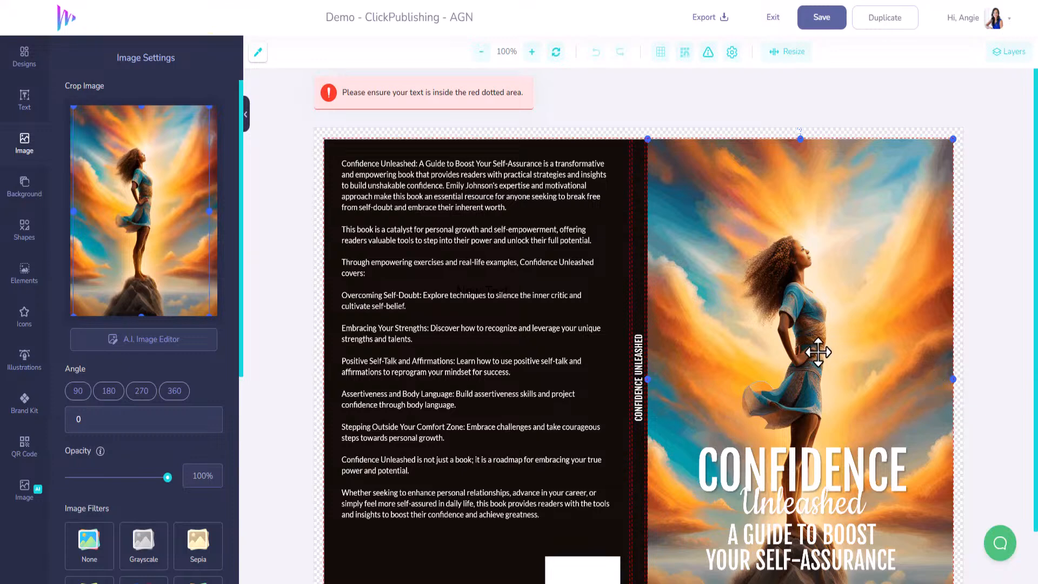
{"action": "key", "text": "Delete"}
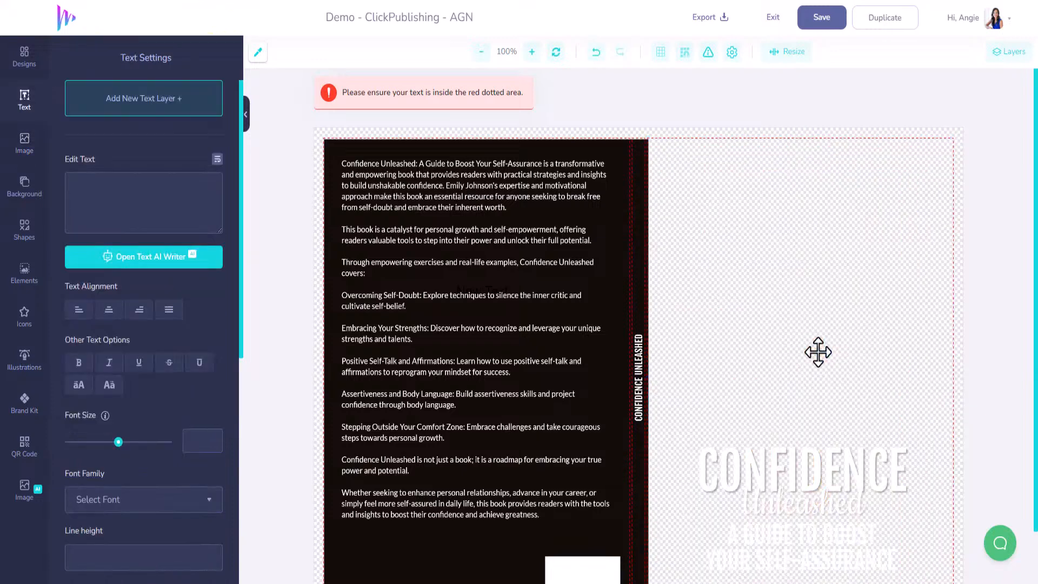
{"action": "left_click", "coordinate": [26, 150]}
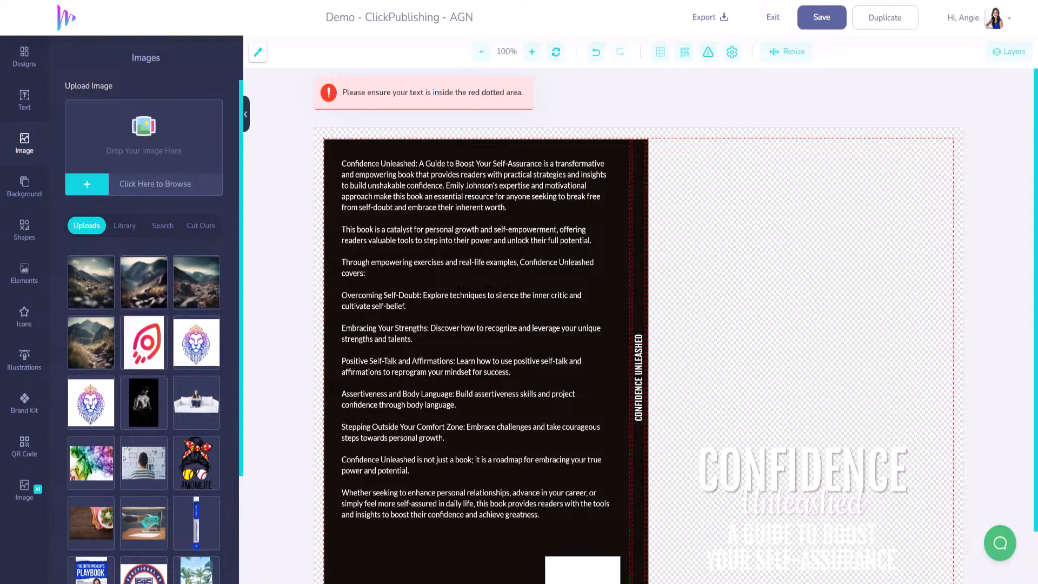
{"action": "left_click_drag", "start_coordinate": [1037, 206], "coordinate": [143, 173]}
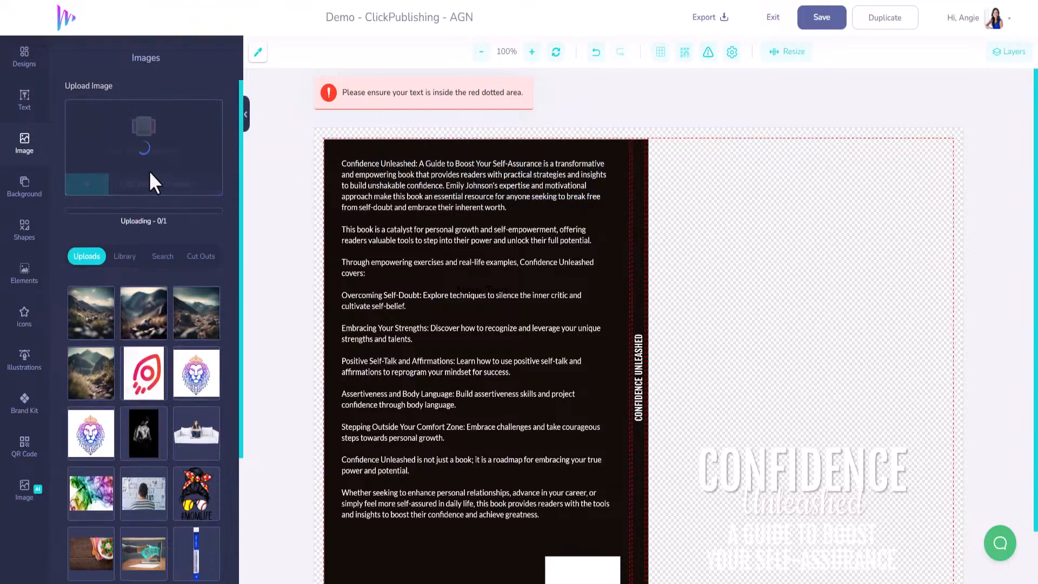
{"action": "left_click", "coordinate": [87, 297]}
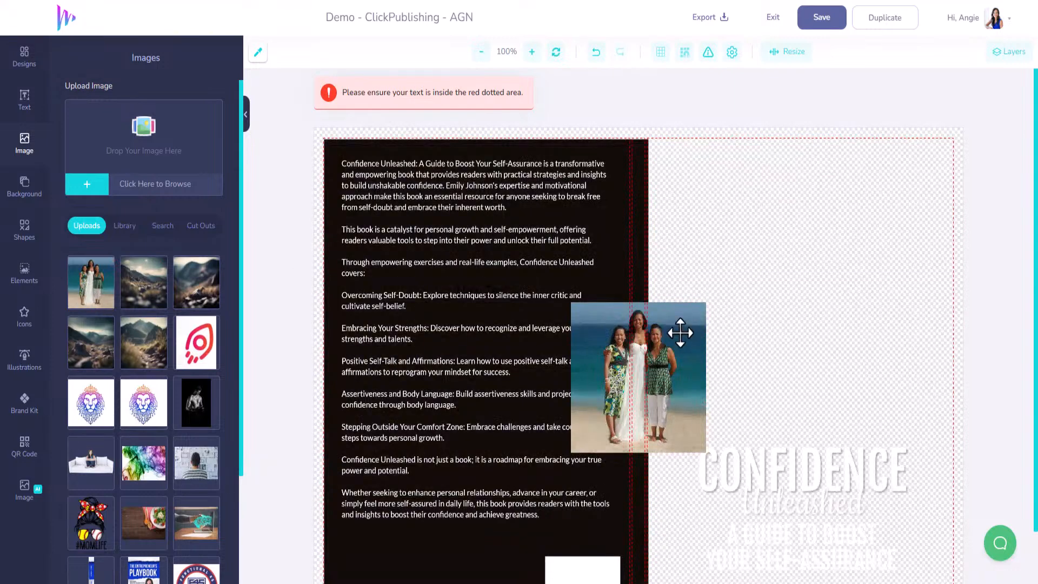
Step: Align the beach photo with the front cover's outer edge and enlarge it to the cover's full height
{"action": "left_click_drag", "start_coordinate": [679, 341], "coordinate": [938, 158]}
{"action": "left_click_drag", "start_coordinate": [828, 279], "coordinate": [582, 553]}
{"action": "scroll", "coordinate": [651, 505], "scroll_direction": "down", "scroll_amount": 1}
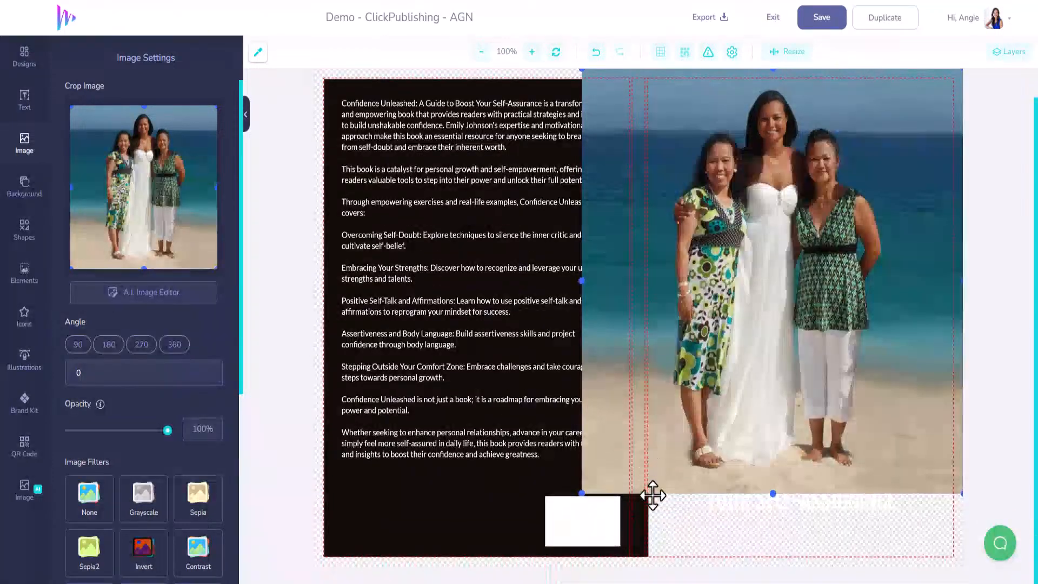
{"action": "left_click_drag", "start_coordinate": [583, 493], "coordinate": [502, 557]}
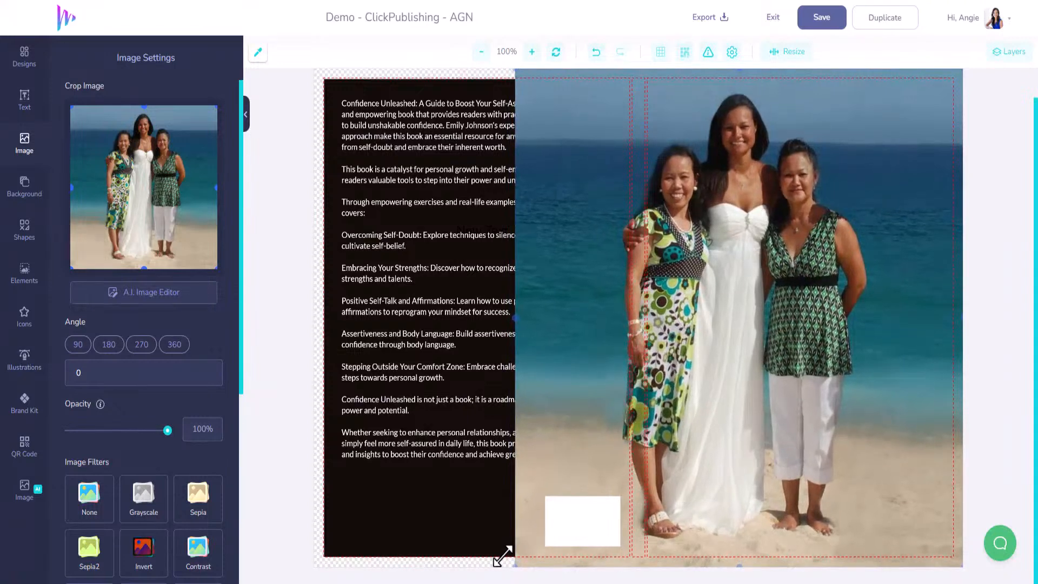
Step: Crop the beach photo's sides so it fits the front cover beside the spine, and send it behind all other layers
{"action": "left_click_drag", "start_coordinate": [757, 348], "coordinate": [811, 343]}
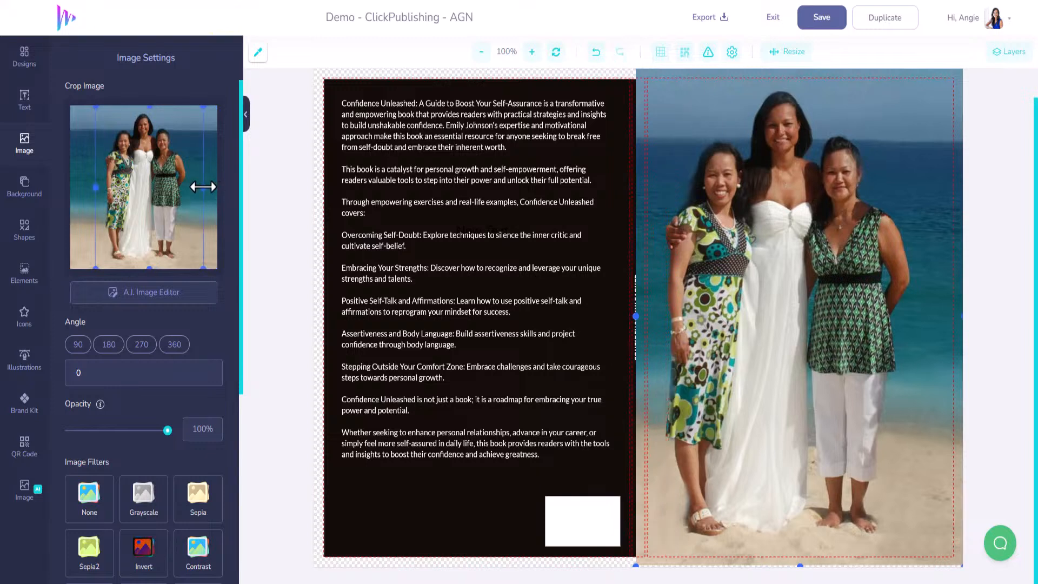
{"action": "left_click_drag", "start_coordinate": [204, 186], "coordinate": [199, 187]}
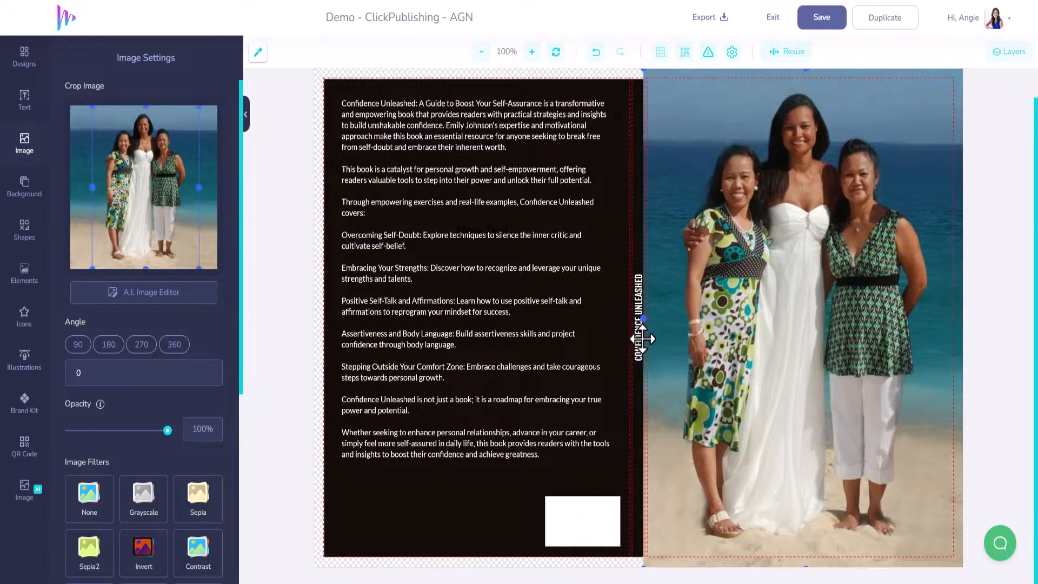
{"action": "left_click_drag", "start_coordinate": [644, 321], "coordinate": [649, 320]}
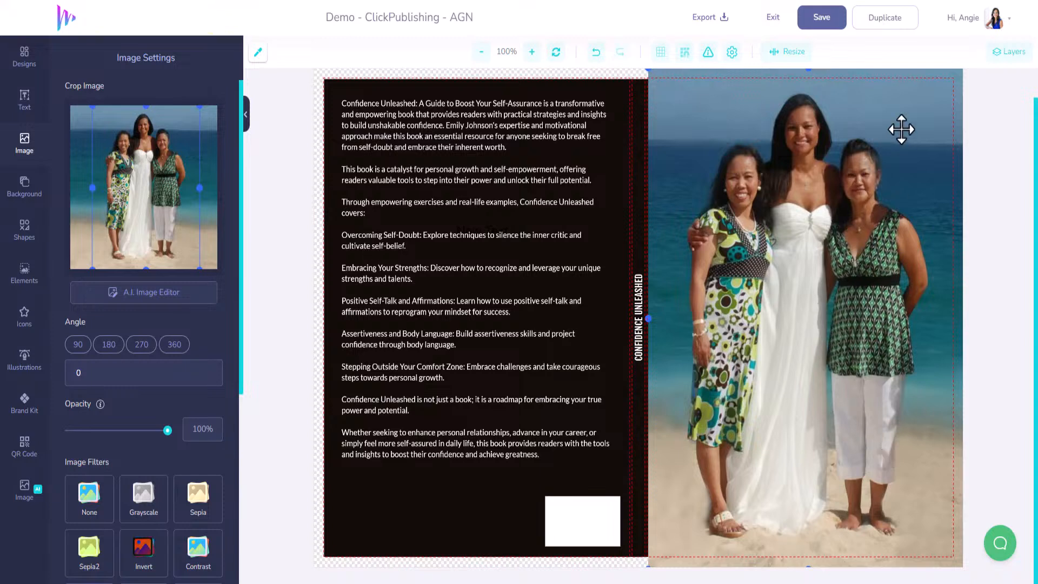
{"action": "left_click", "coordinate": [1013, 54]}
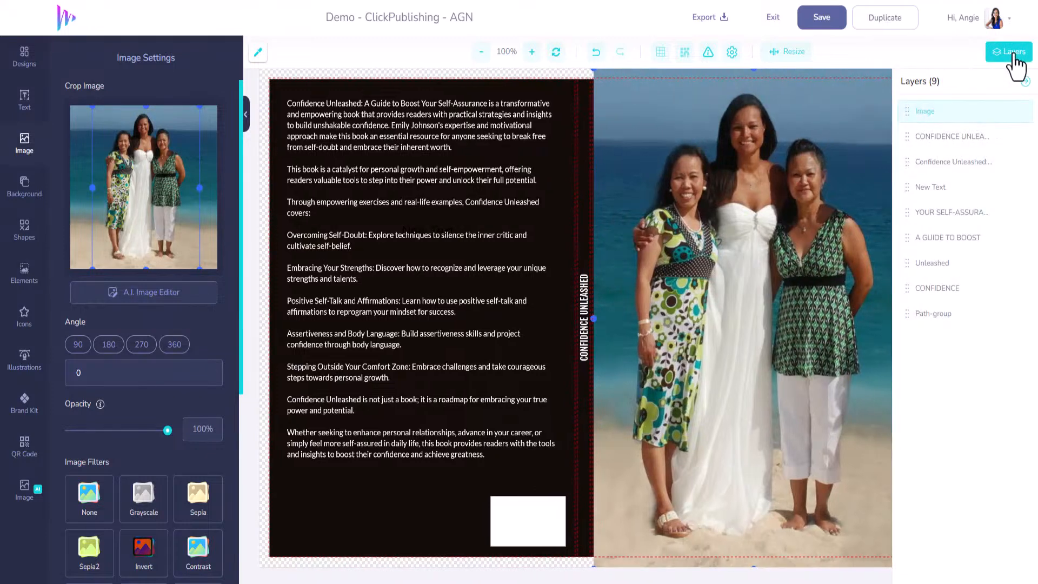
{"action": "left_click_drag", "start_coordinate": [908, 111], "coordinate": [906, 322]}
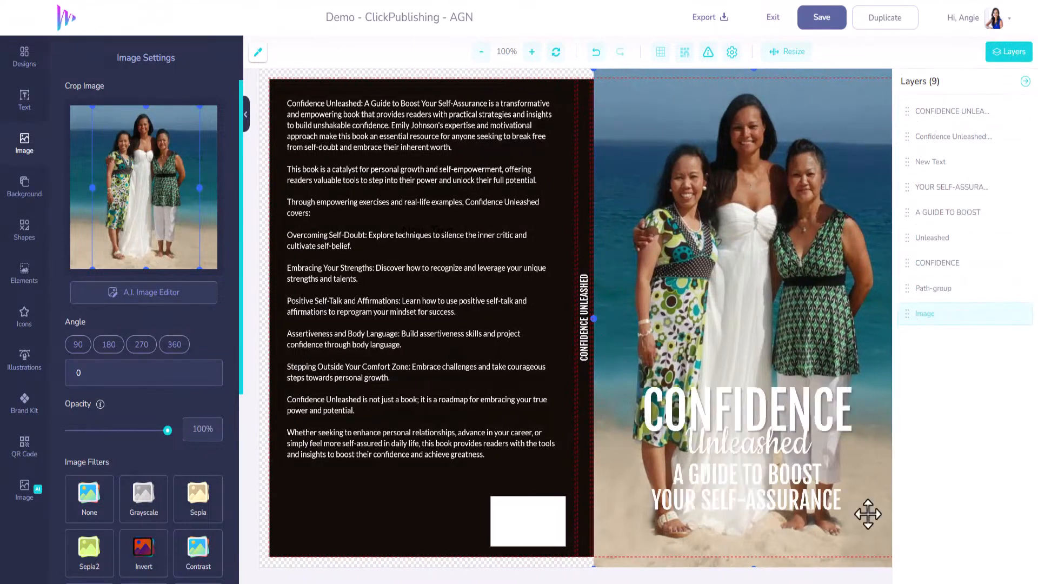
Step: Replace the title text CONFIDENCE with "A TALE OF TWO THAI MOMS" on two lines, breaking after OF, and center-align it
{"action": "left_click", "coordinate": [753, 404]}
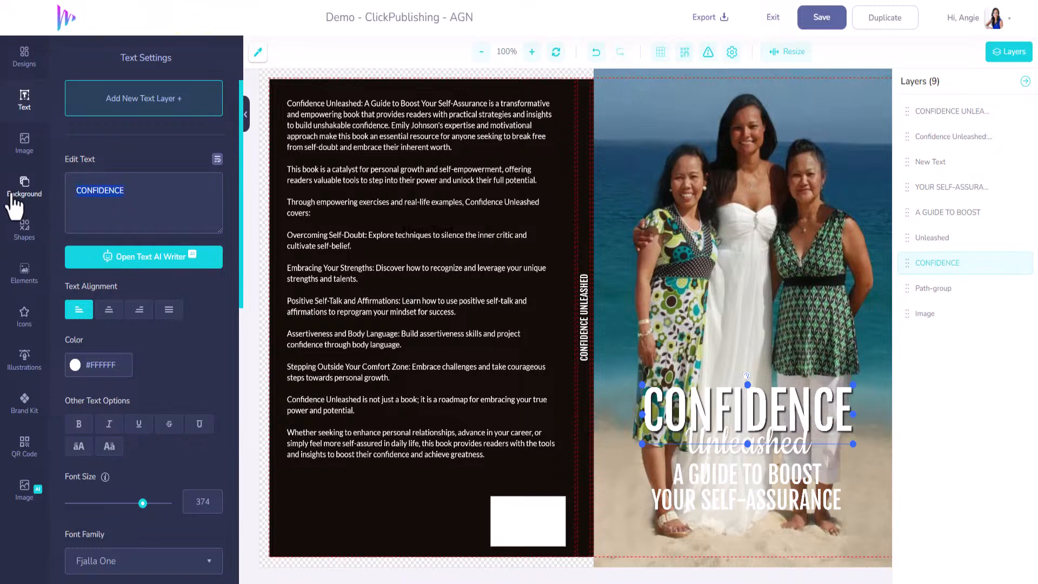
{"action": "type", "text": "A TA"}
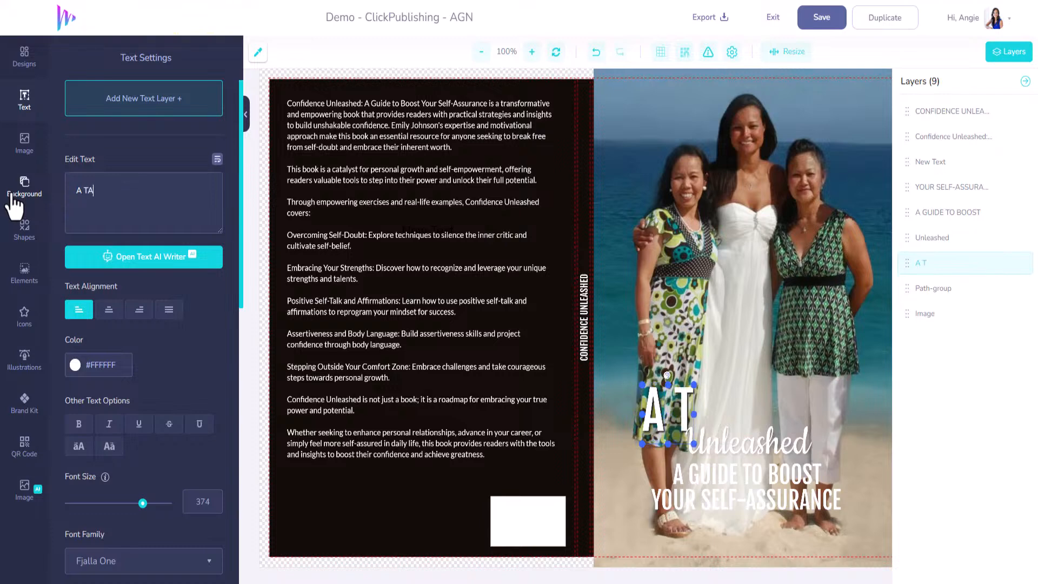
{"action": "type", "text": "LE OF "}
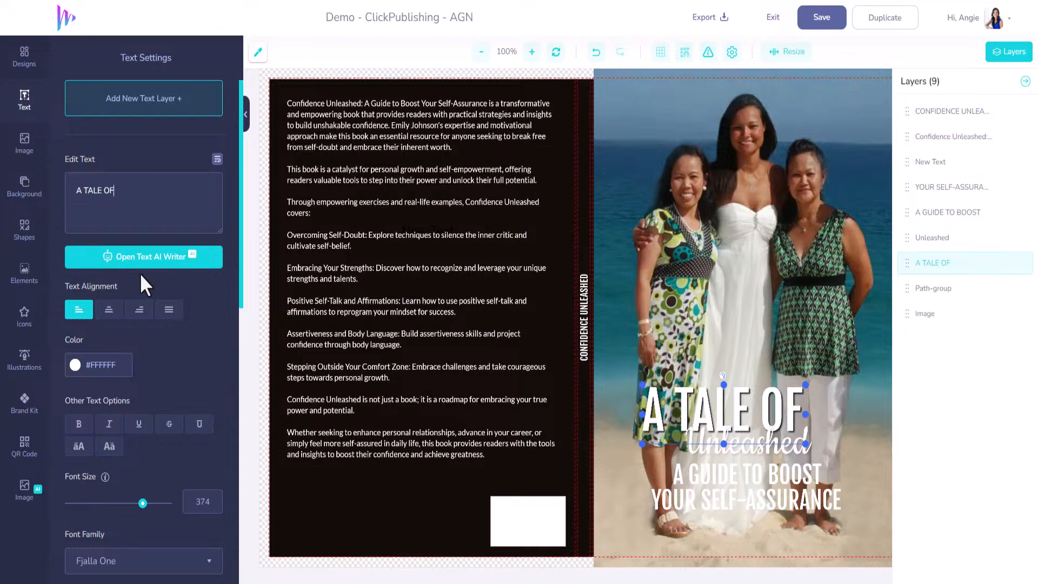
{"action": "type", "text": "TWO "}
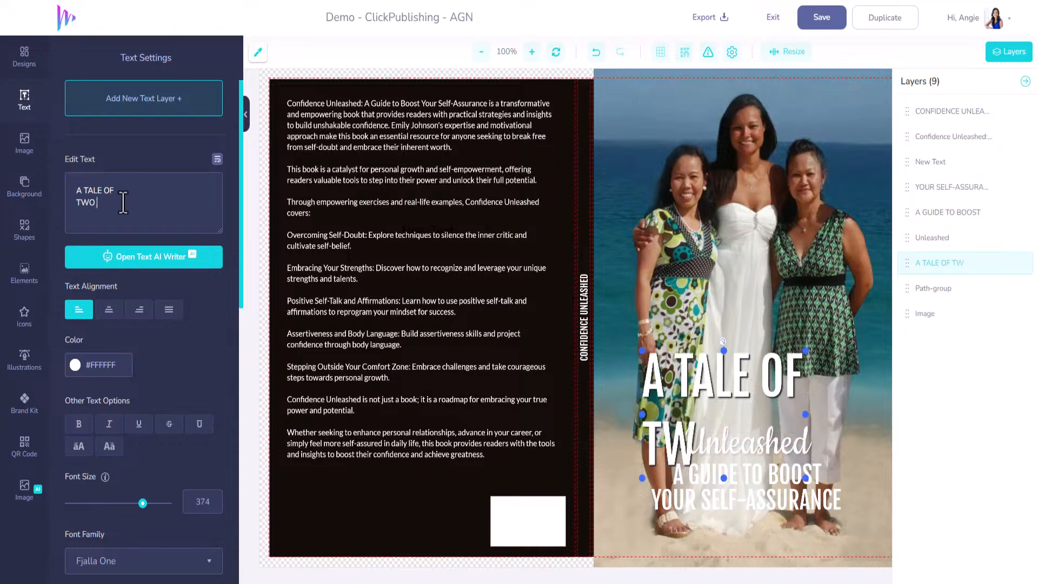
{"action": "type", "text": "THAI MOMS"}
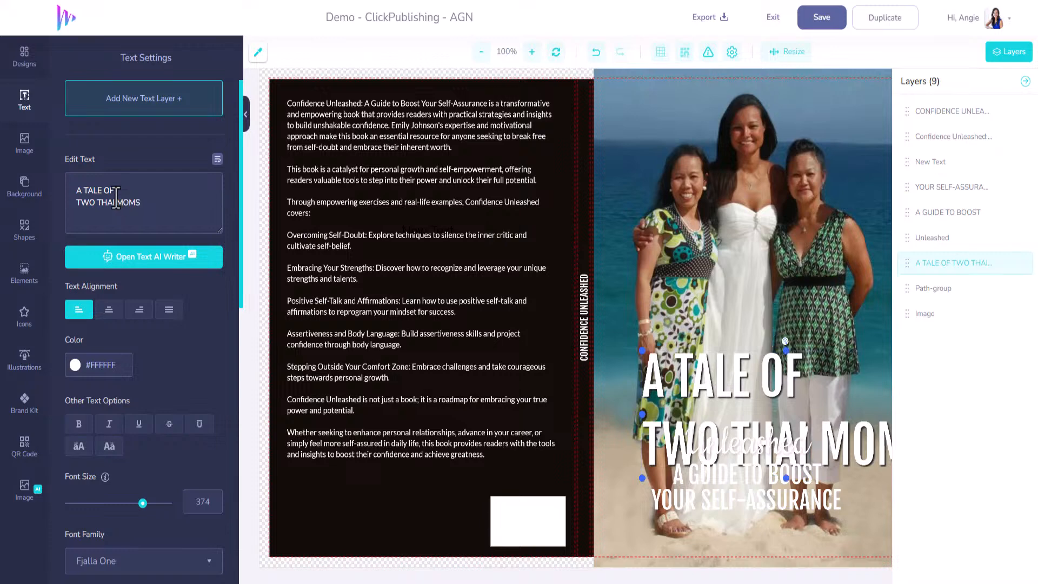
{"action": "left_click", "coordinate": [109, 310]}
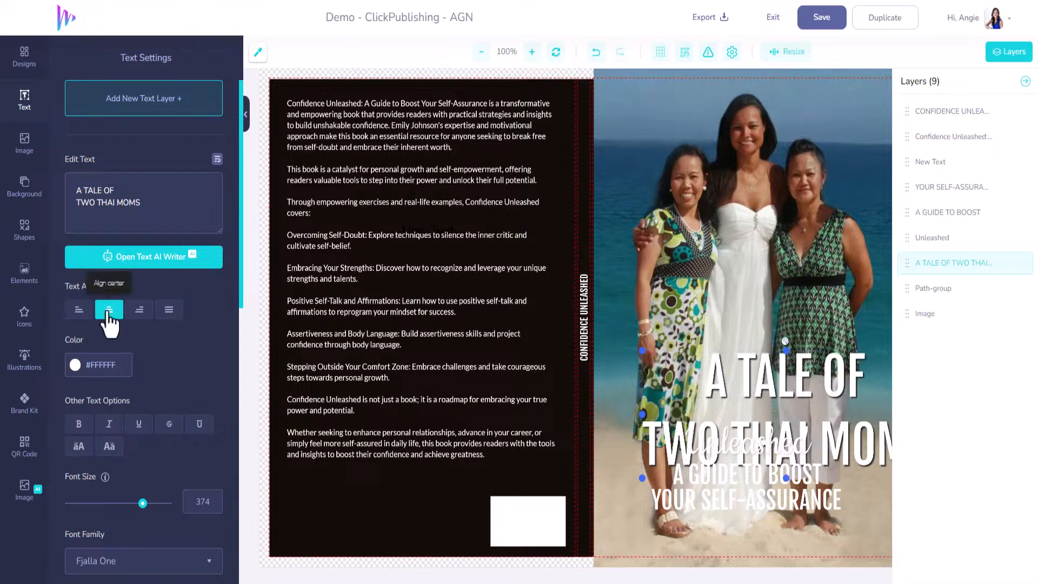
Step: Move the new title up above the word Unleashed and set its font size to 299
{"action": "left_click_drag", "start_coordinate": [764, 387], "coordinate": [724, 300]}
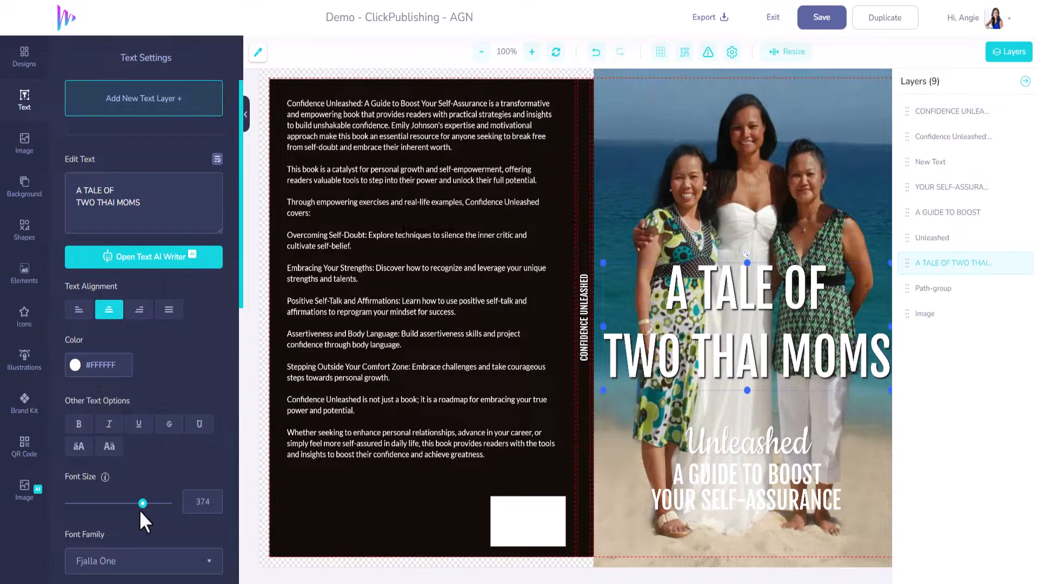
{"action": "left_click_drag", "start_coordinate": [142, 503], "coordinate": [127, 504]}
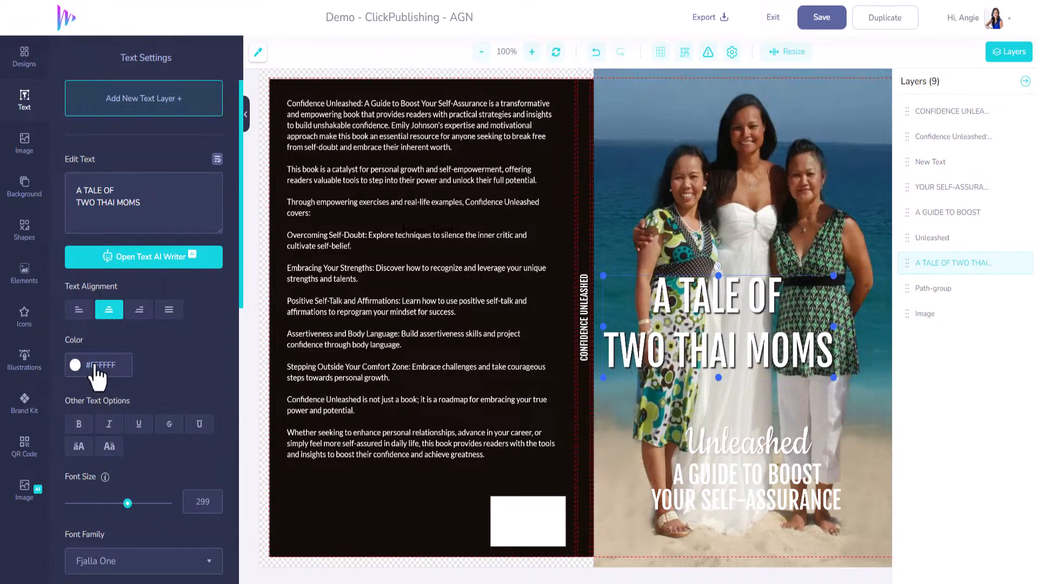
Step: Set the title's line height to 1 and center the title horizontally on the front cover above Unleashed
{"action": "scroll", "coordinate": [152, 389], "scroll_direction": "down", "scroll_amount": 5}
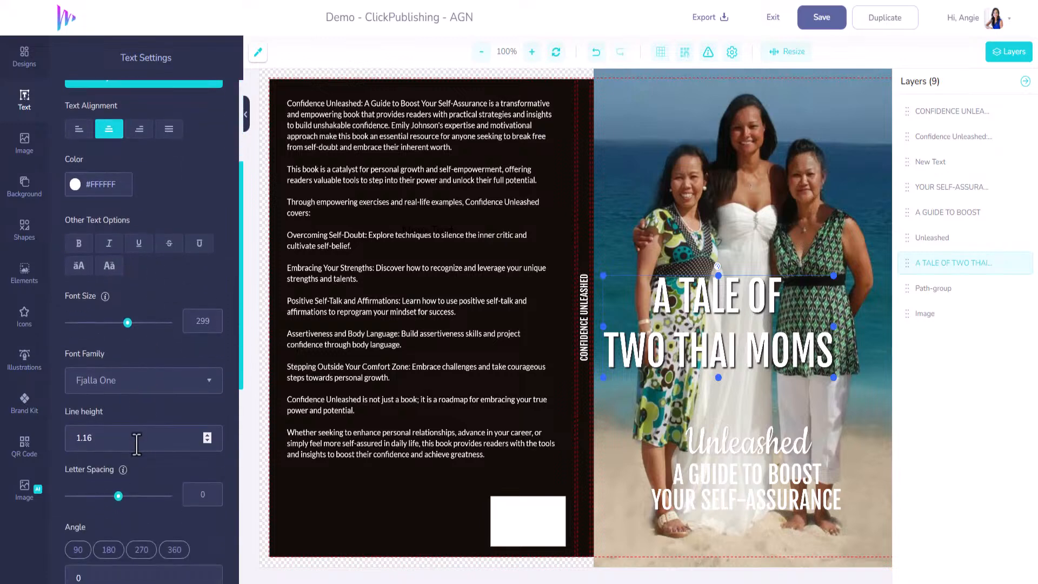
{"action": "mouse_move", "coordinate": [118, 439]}
{"action": "left_mouse_down"}
{"action": "mouse_move", "coordinate": [118, 452]}
{"action": "mouse_move", "coordinate": [118, 441]}
{"action": "left_mouse_up"}
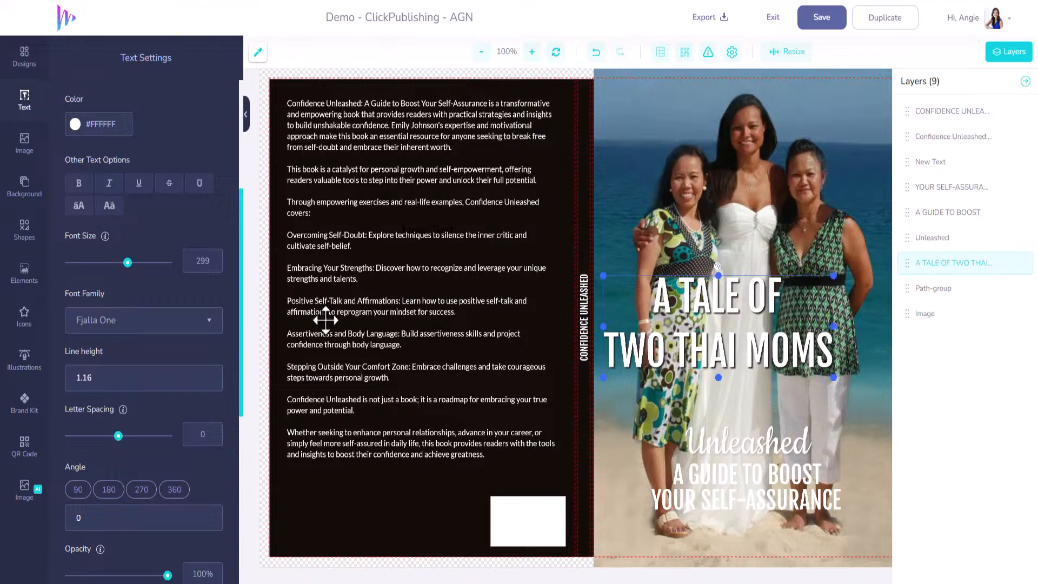
{"action": "scroll", "coordinate": [130, 414], "scroll_direction": "down", "scroll_amount": 3}
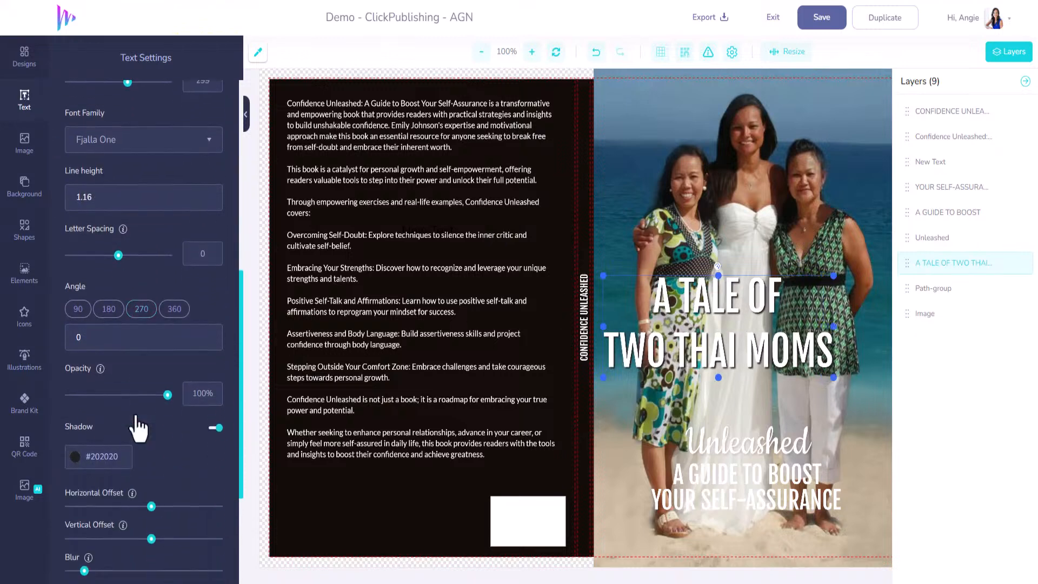
{"action": "scroll", "coordinate": [135, 416], "scroll_direction": "up", "scroll_amount": 5}
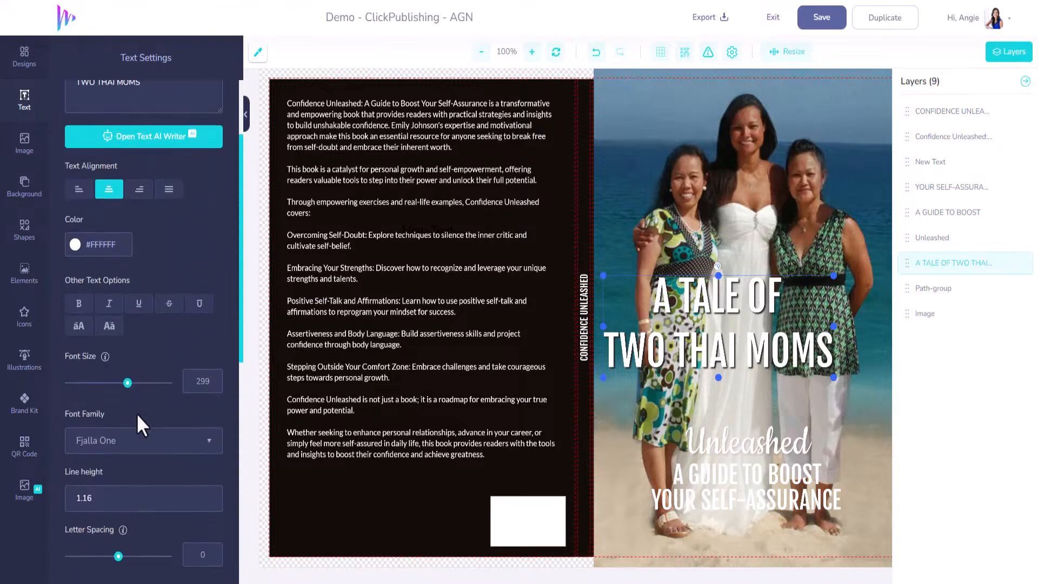
{"action": "scroll", "coordinate": [136, 413], "scroll_direction": "down", "scroll_amount": 2}
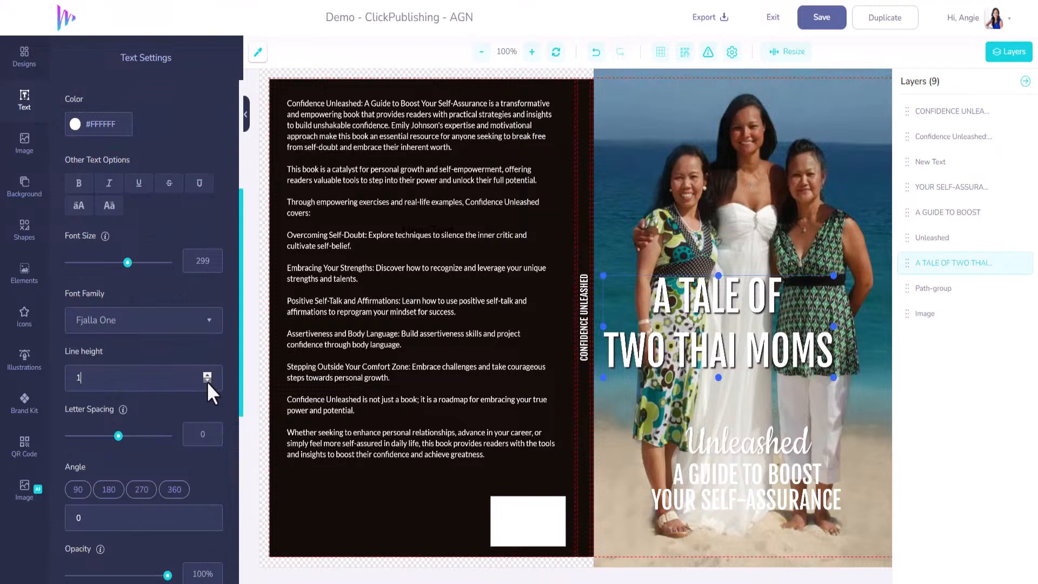
{"action": "left_click", "coordinate": [207, 380]}
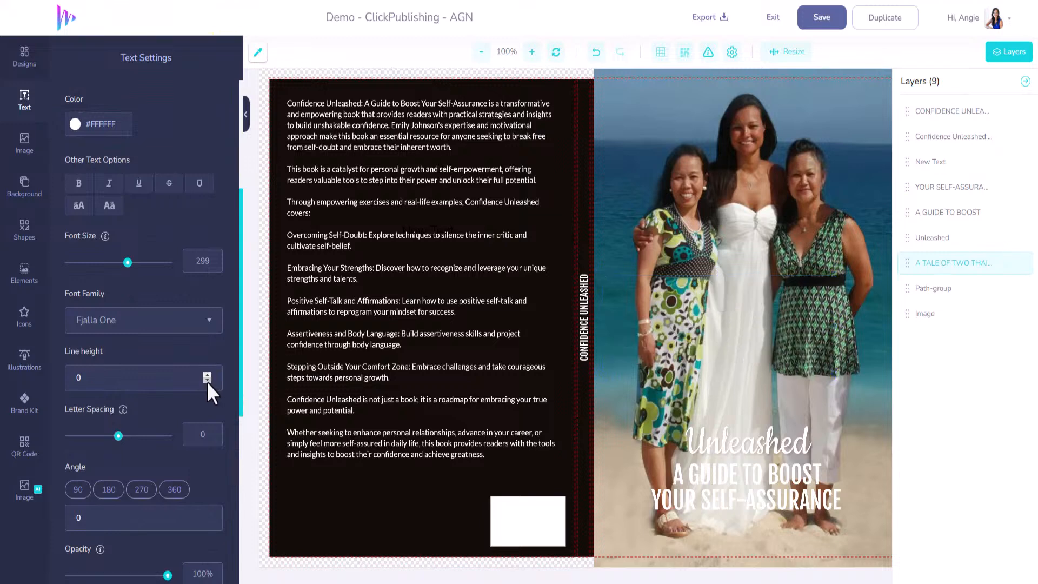
{"action": "left_click", "coordinate": [207, 375]}
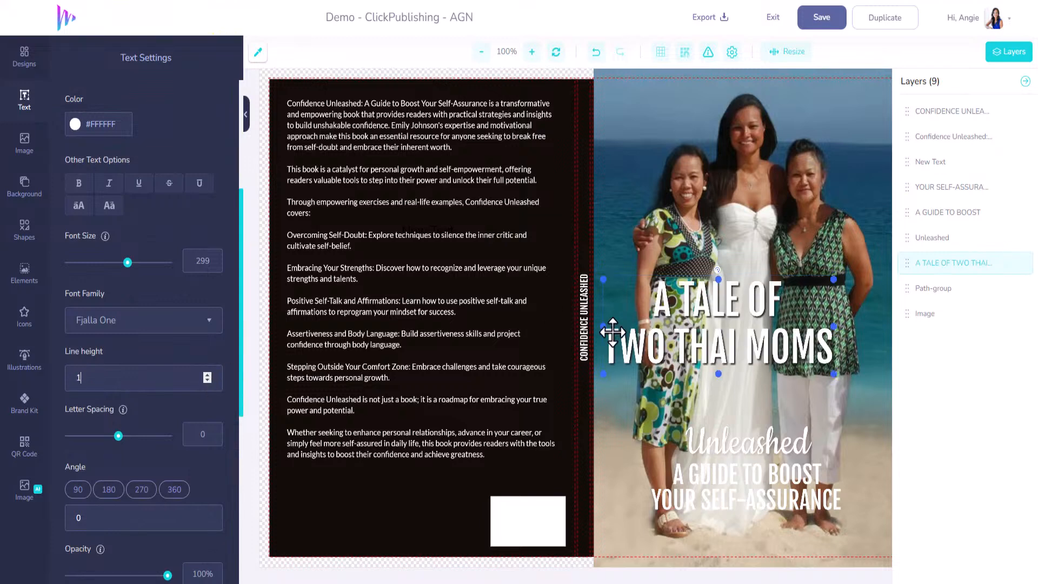
{"action": "left_click_drag", "start_coordinate": [708, 346], "coordinate": [734, 360]}
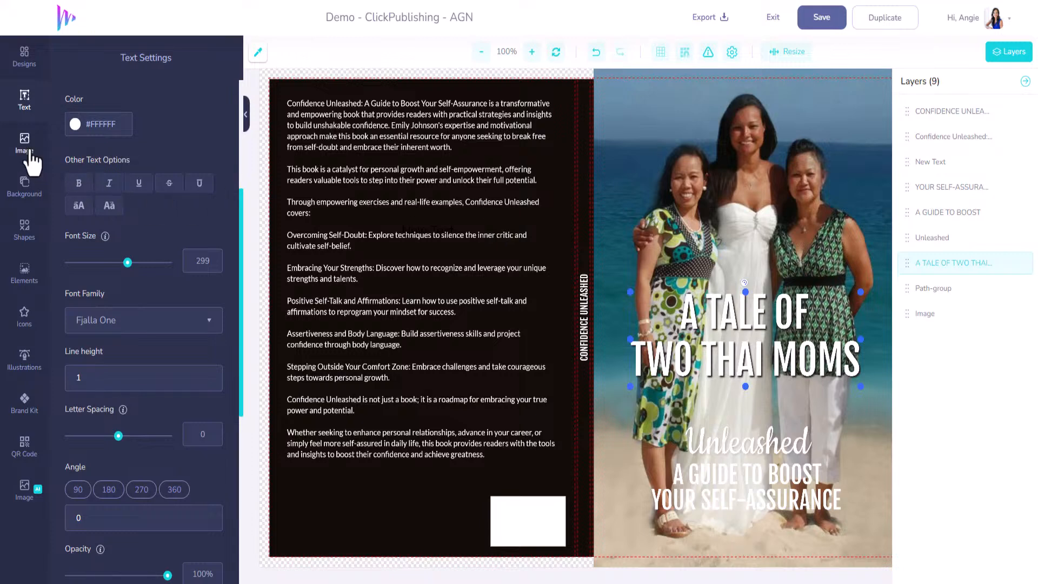
Step: Add a basic square shape and enlarge it to cover the front cover's full width from mid-photo down to the lower edge
{"action": "left_click", "coordinate": [31, 108]}
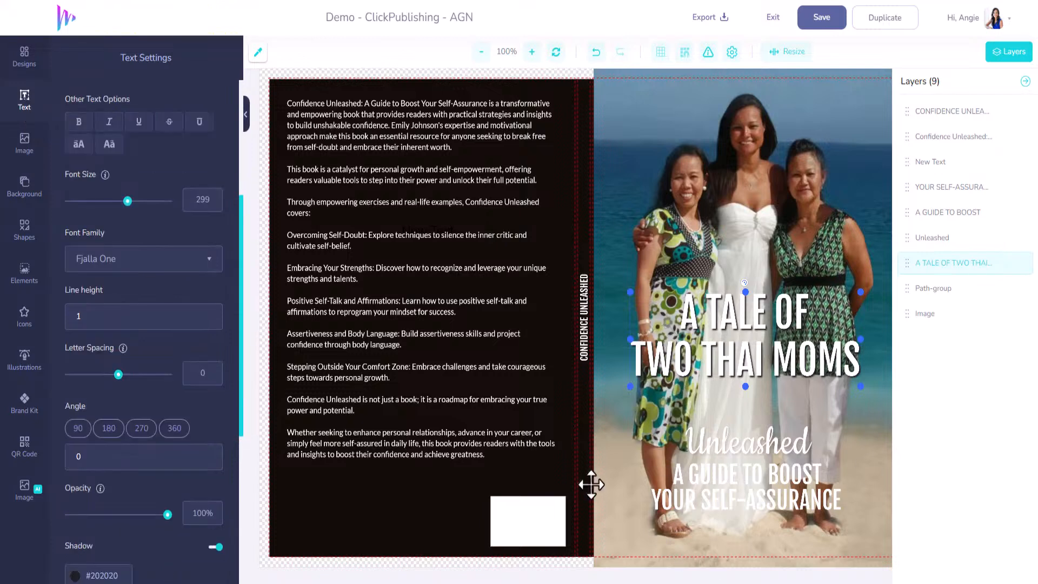
{"action": "left_click", "coordinate": [25, 231]}
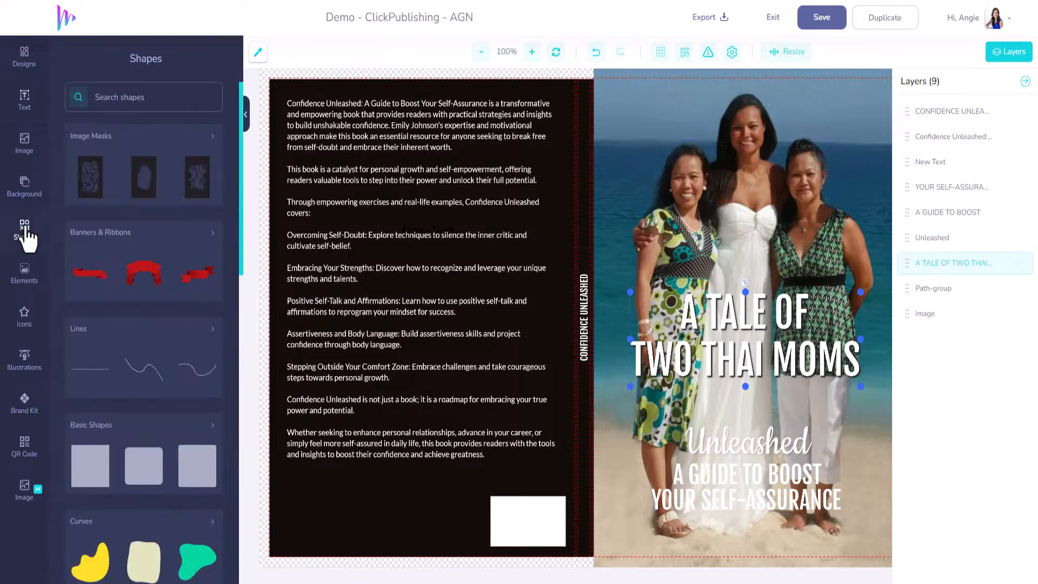
{"action": "left_click", "coordinate": [92, 475]}
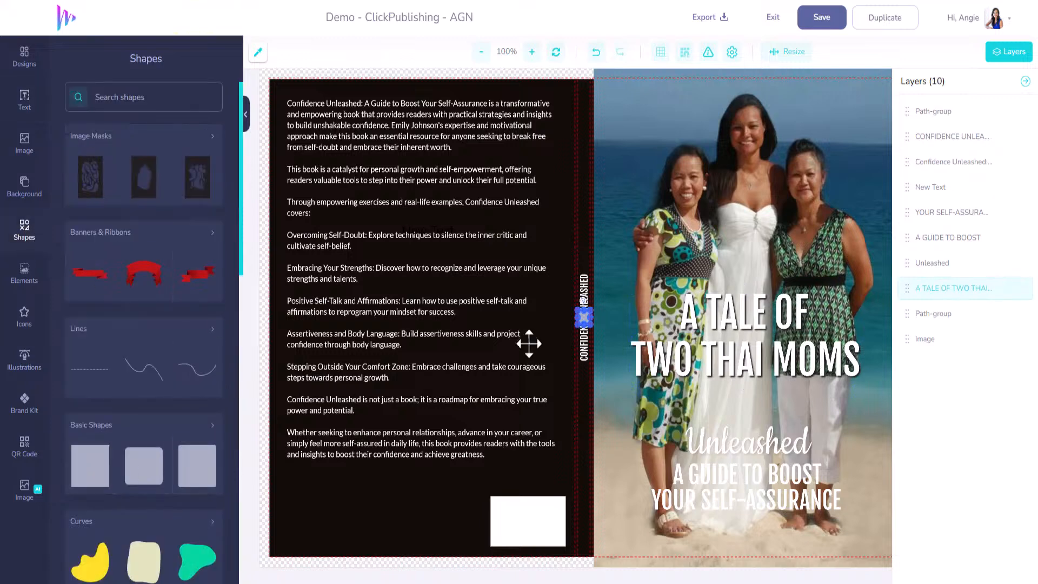
{"action": "left_click_drag", "start_coordinate": [592, 327], "coordinate": [730, 480]}
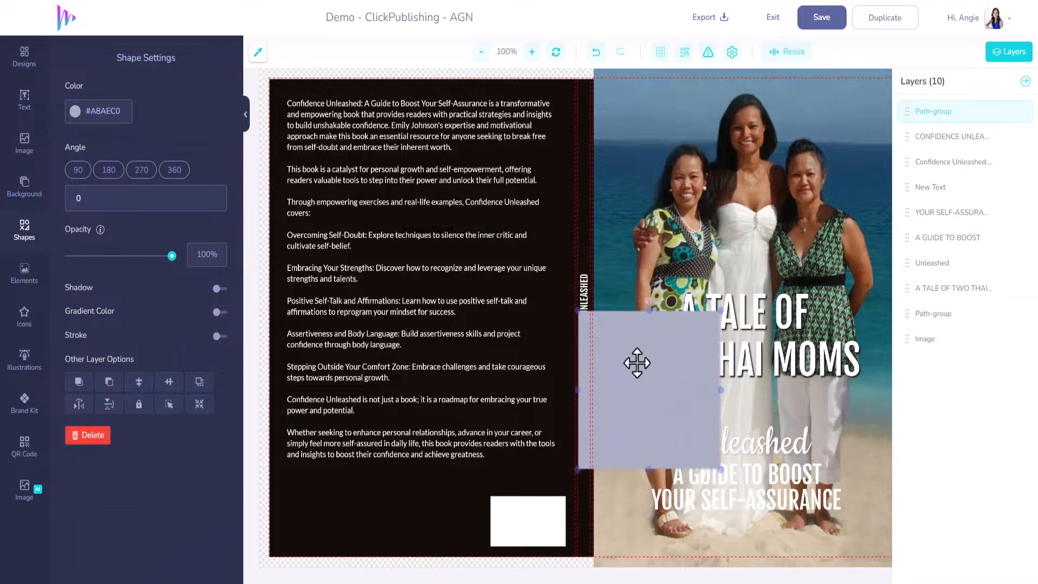
{"action": "left_click_drag", "start_coordinate": [616, 353], "coordinate": [635, 445]}
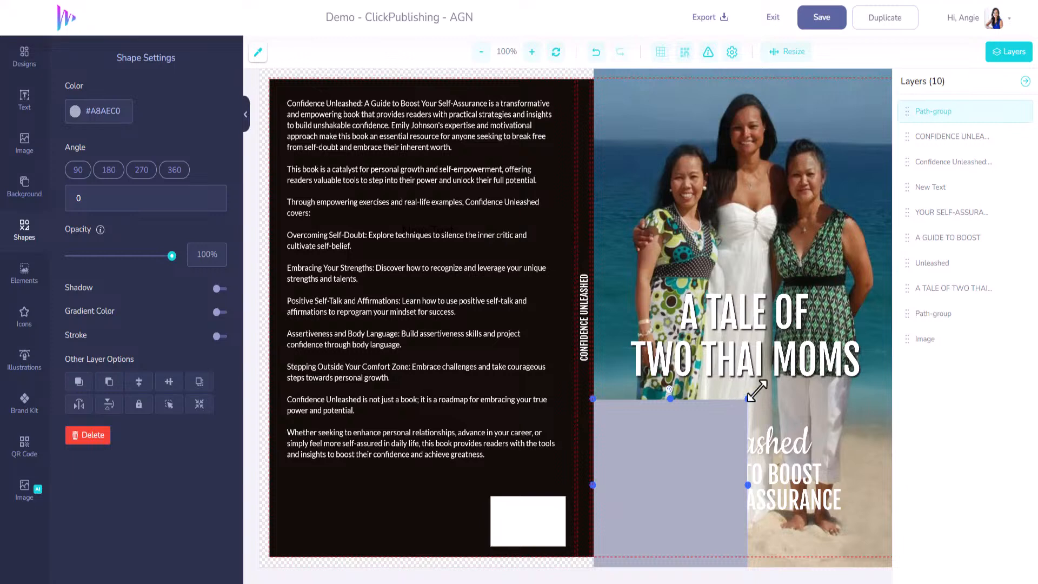
{"action": "left_click_drag", "start_coordinate": [749, 399], "coordinate": [892, 276]}
{"action": "left_click_drag", "start_coordinate": [885, 414], "coordinate": [890, 415]}
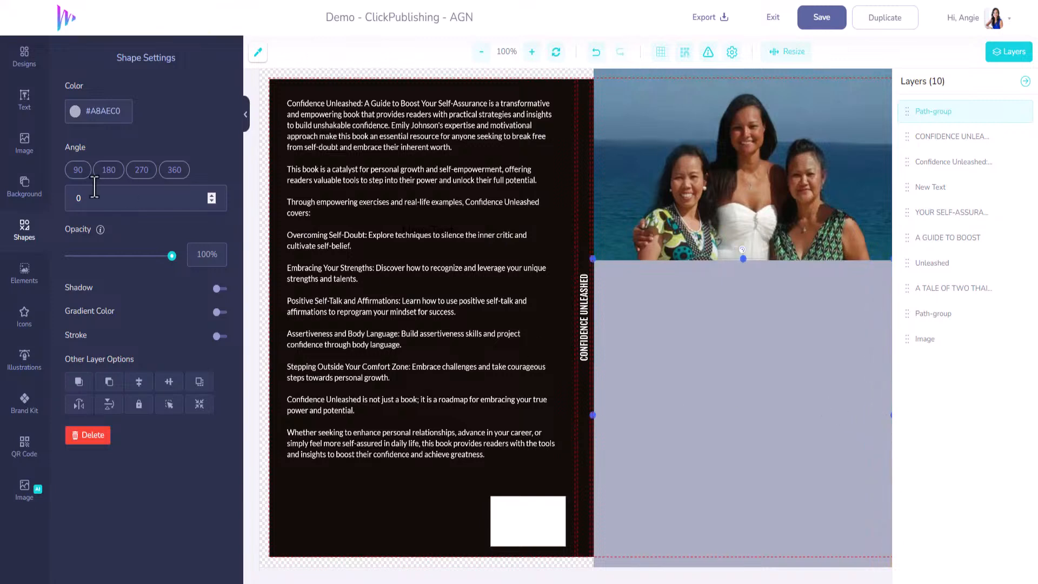
Step: Apply a linear gradient to the square, making Color 01 fully transparent and setting Color 02 to #000000
{"action": "left_click", "coordinate": [90, 310]}
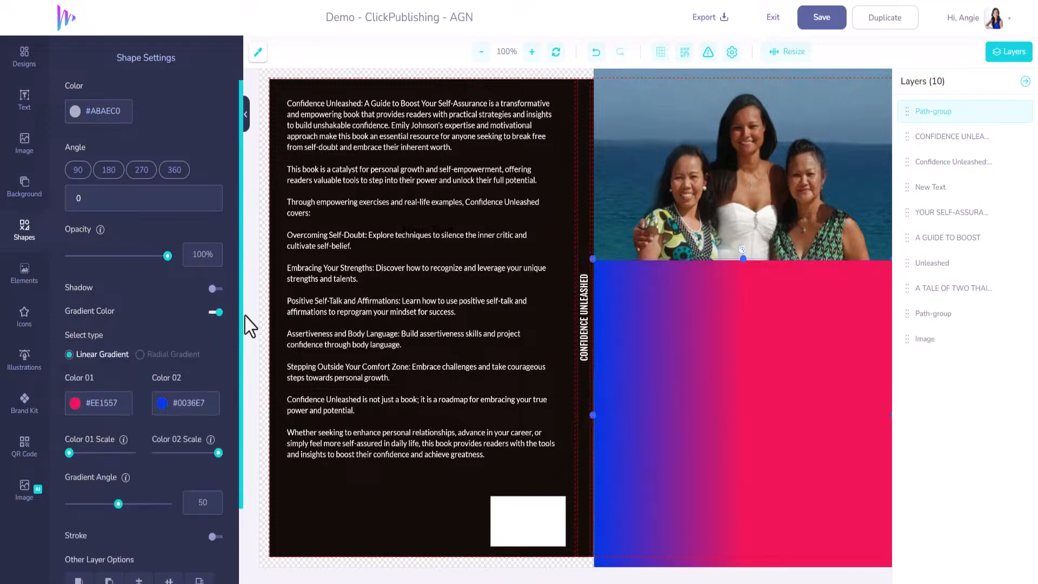
{"action": "left_click", "coordinate": [79, 412]}
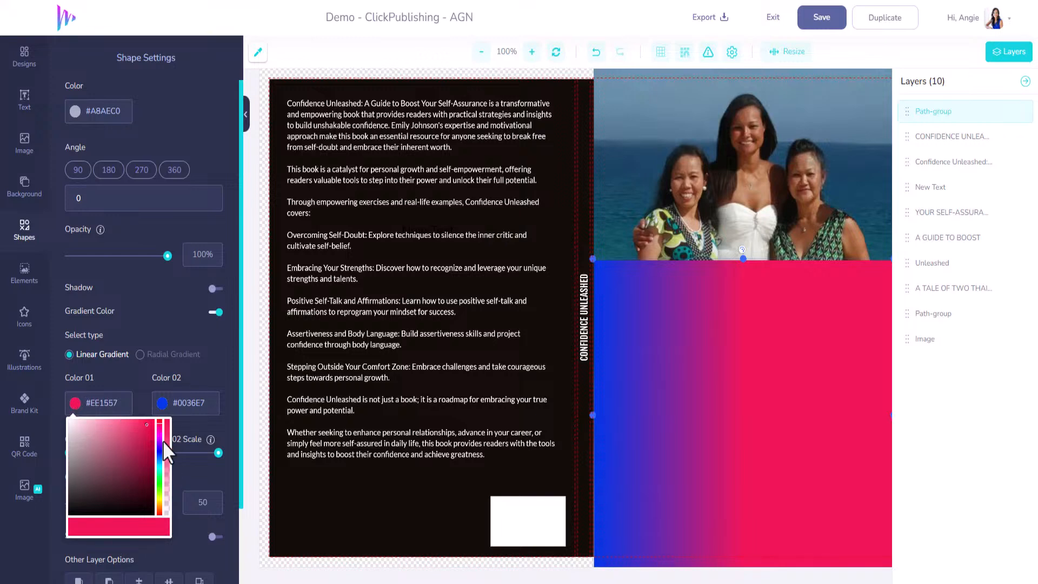
{"action": "left_click", "coordinate": [167, 513]}
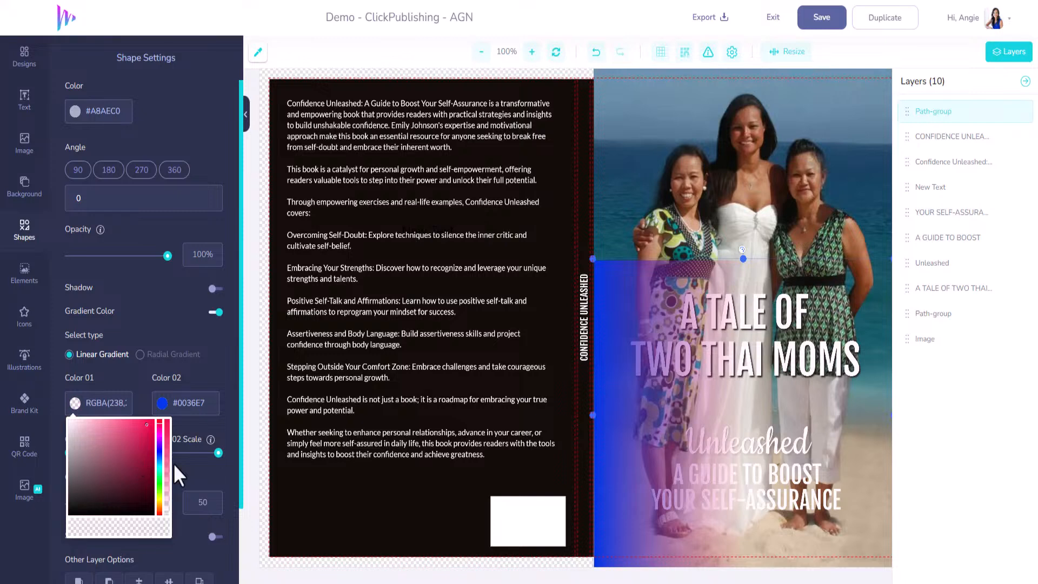
{"action": "left_click_drag", "start_coordinate": [167, 459], "coordinate": [170, 517]}
{"action": "left_click", "coordinate": [162, 406]}
{"action": "left_click_drag", "start_coordinate": [179, 511], "coordinate": [141, 517]}
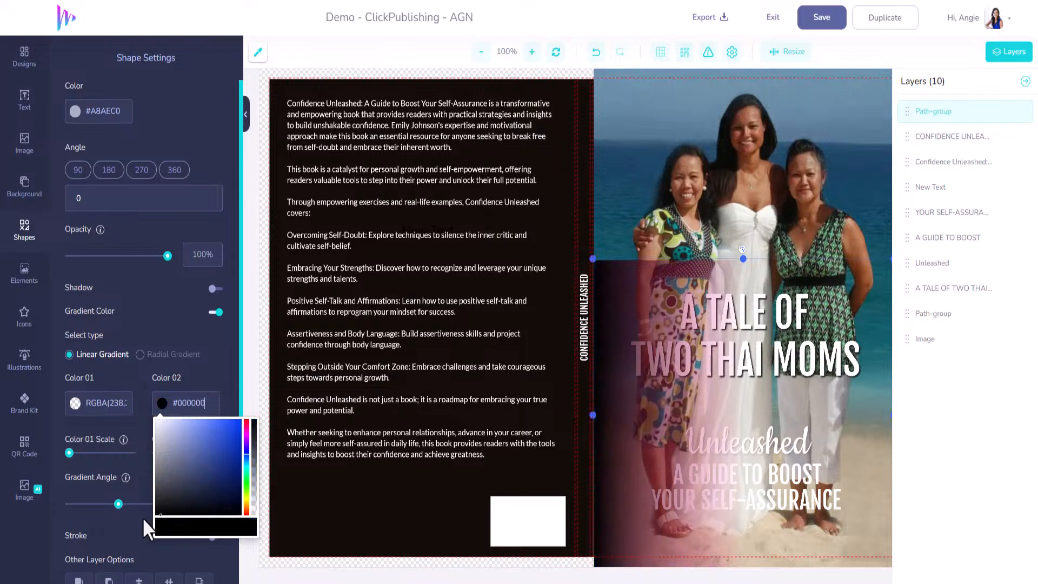
{"action": "left_click", "coordinate": [191, 365]}
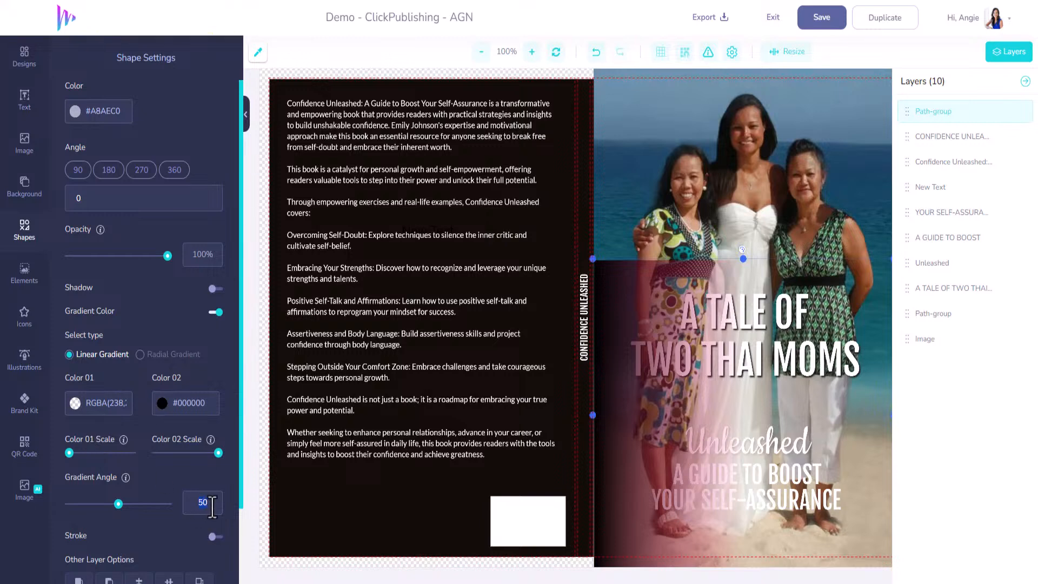
Step: Set the square's gradient angle to 90 so the fade runs vertically down the front cover
{"action": "type", "text": "90"}
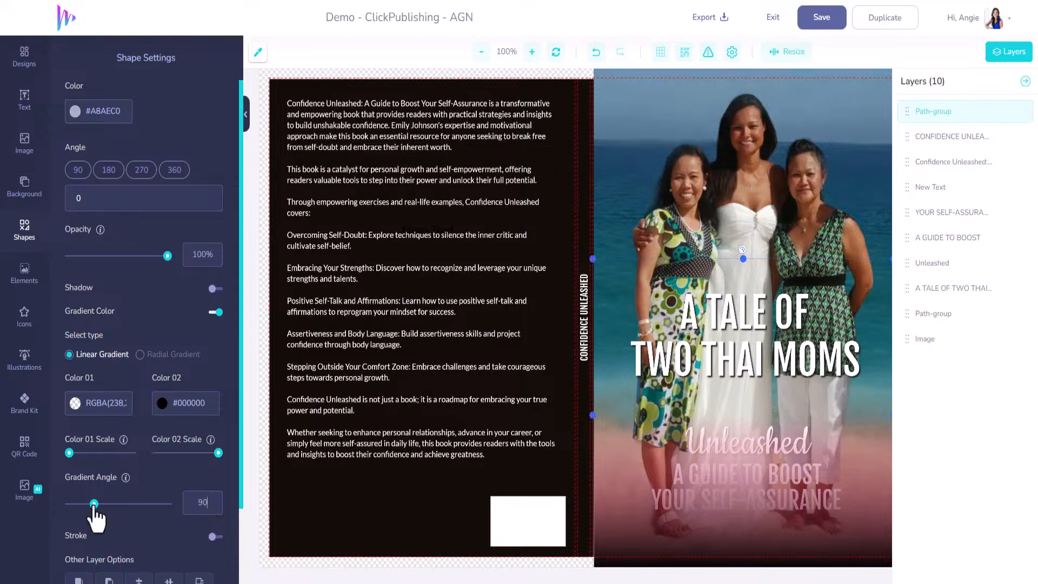
{"action": "mouse_move", "coordinate": [94, 507]}
{"action": "left_mouse_down"}
{"action": "mouse_move", "coordinate": [111, 506]}
{"action": "mouse_move", "coordinate": [101, 507]}
{"action": "left_mouse_up"}
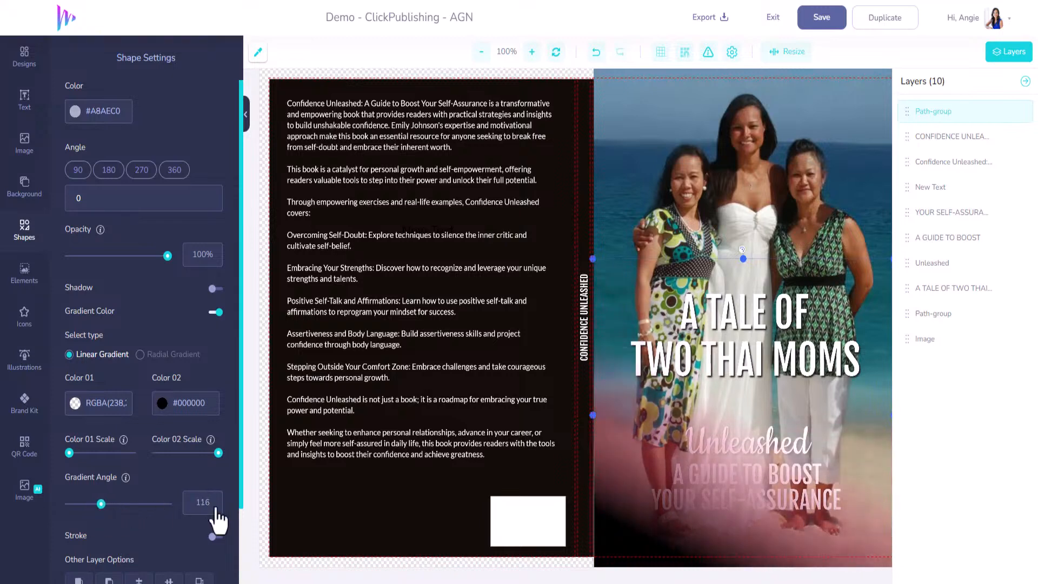
{"action": "type", "text": "90"}
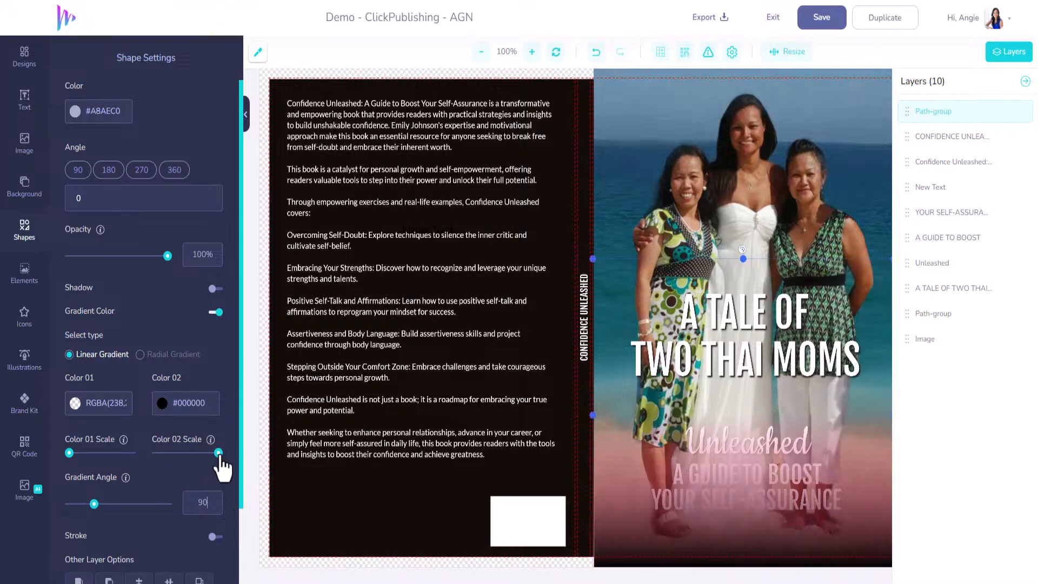
Step: Try the Color 02 scale and the radial gradient type on the square, and return to the linear gradient
{"action": "mouse_move", "coordinate": [219, 454]}
{"action": "left_mouse_down"}
{"action": "mouse_move", "coordinate": [153, 454]}
{"action": "mouse_move", "coordinate": [230, 455]}
{"action": "left_mouse_up"}
{"action": "left_click", "coordinate": [141, 356]}
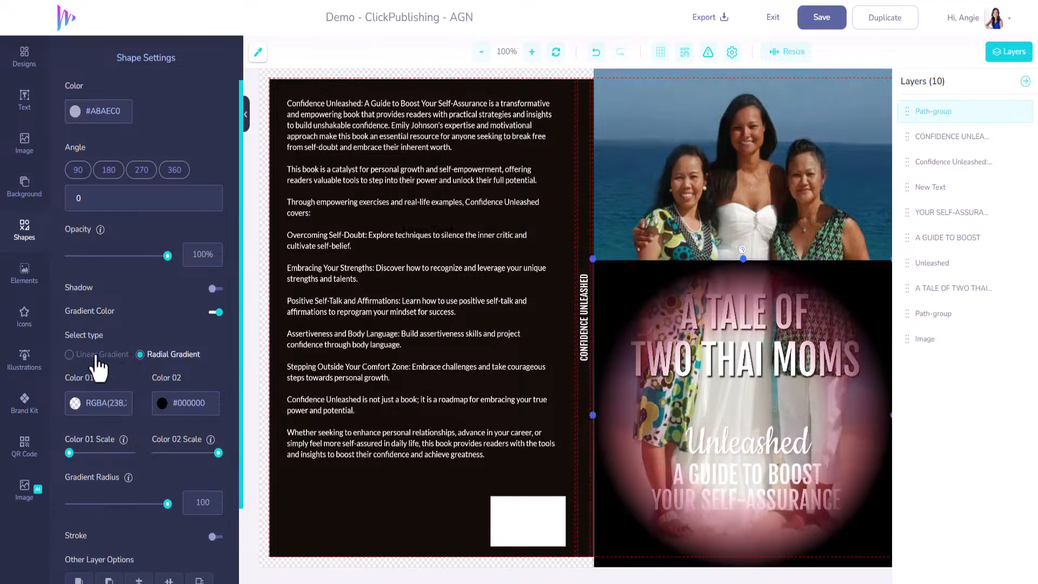
{"action": "left_click", "coordinate": [71, 357]}
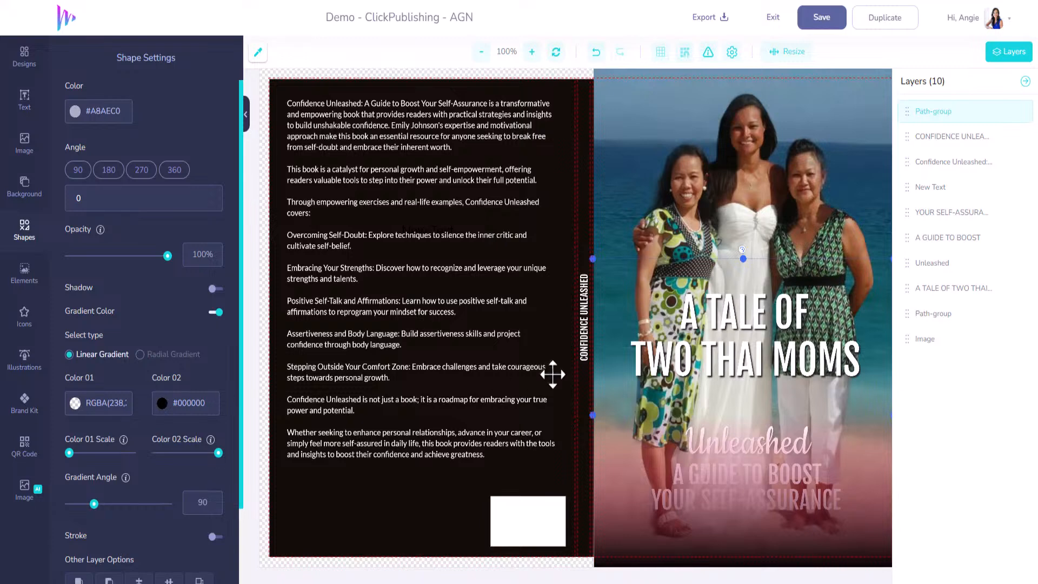
Step: Stretch the gradient square up to the front cover's upper edge and move its layer directly below Unleashed
{"action": "left_click", "coordinate": [851, 453]}
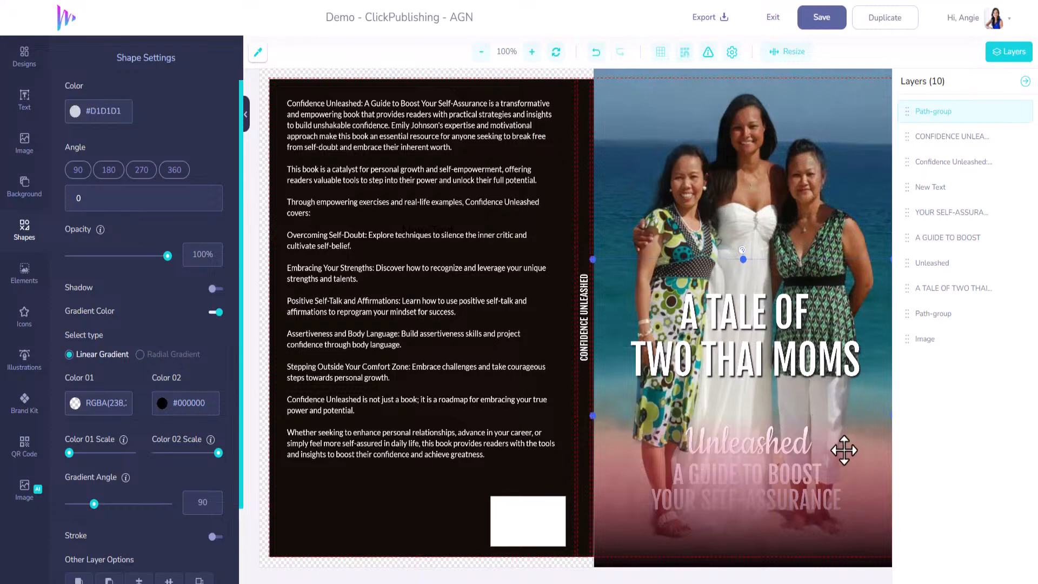
{"action": "left_click_drag", "start_coordinate": [743, 261], "coordinate": [743, 113]}
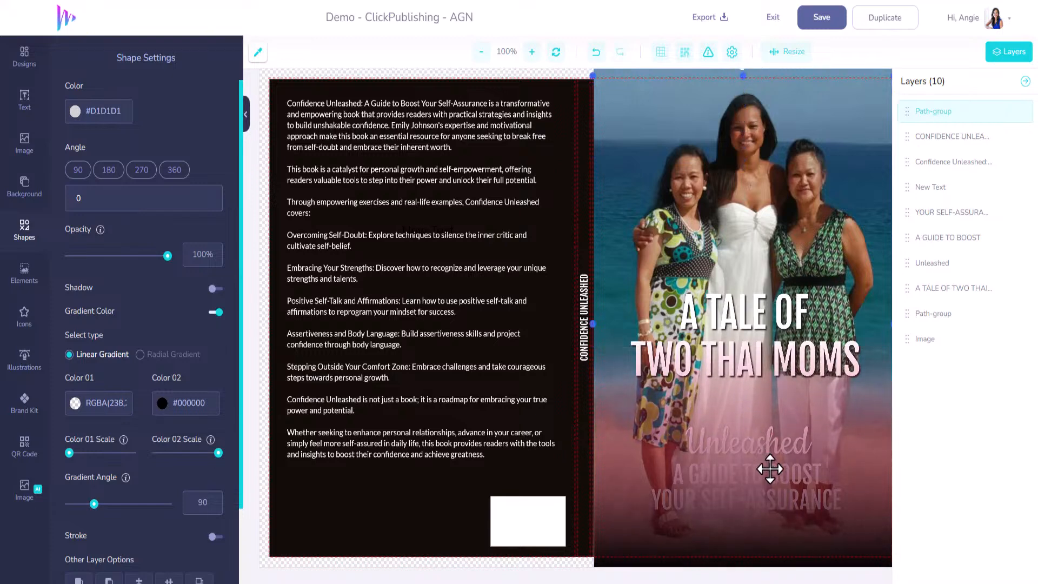
{"action": "left_click_drag", "start_coordinate": [904, 104], "coordinate": [905, 286]}
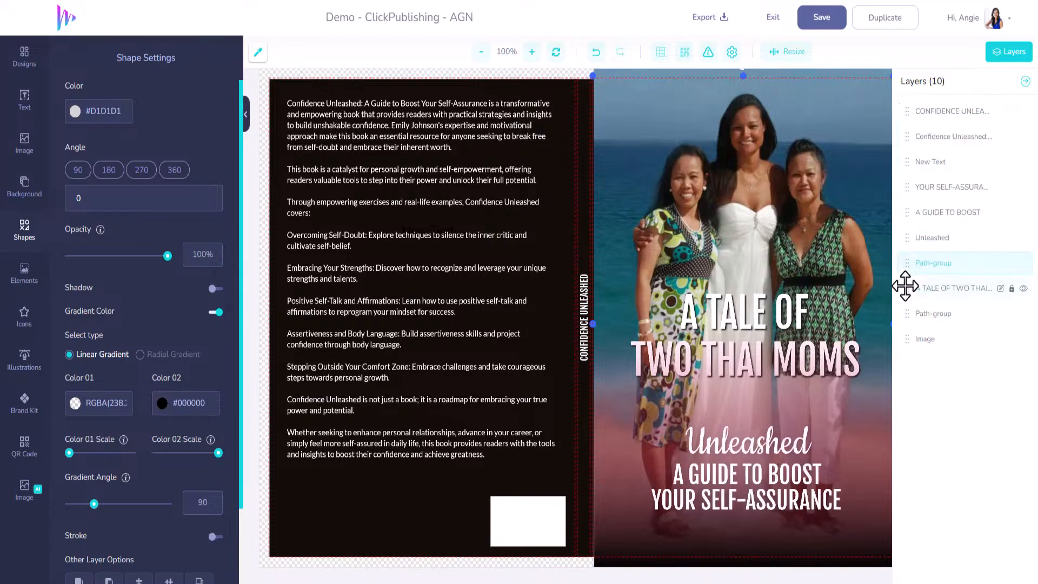
Step: Move YOUR SELF-ASSURANCE, A GUIDE TO BOOST and Unleashed lower on the front cover
{"action": "left_click", "coordinate": [783, 441]}
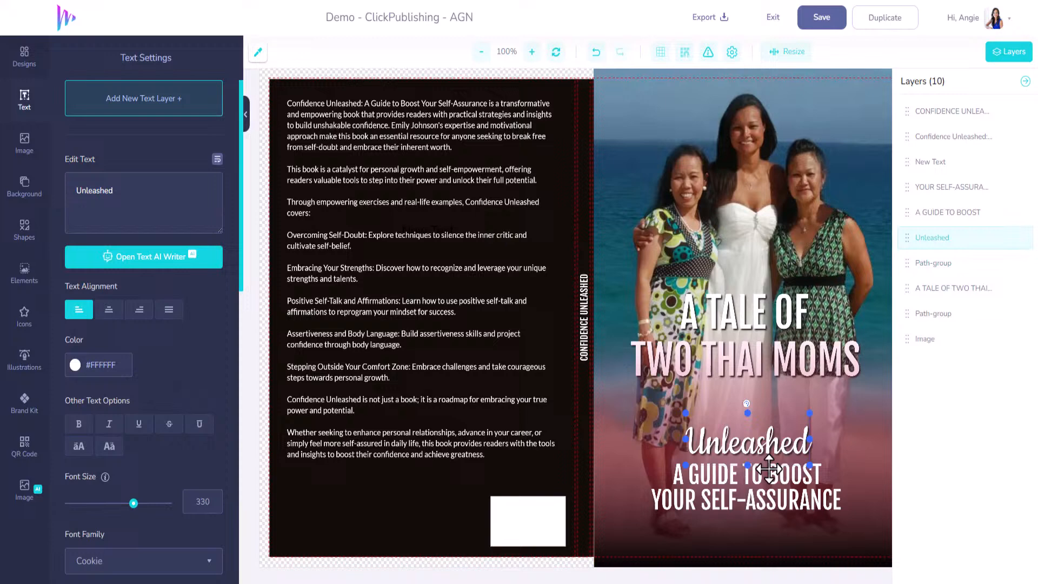
{"action": "left_click", "coordinate": [767, 495]}
{"action": "left_click_drag", "start_coordinate": [767, 496], "coordinate": [766, 523]}
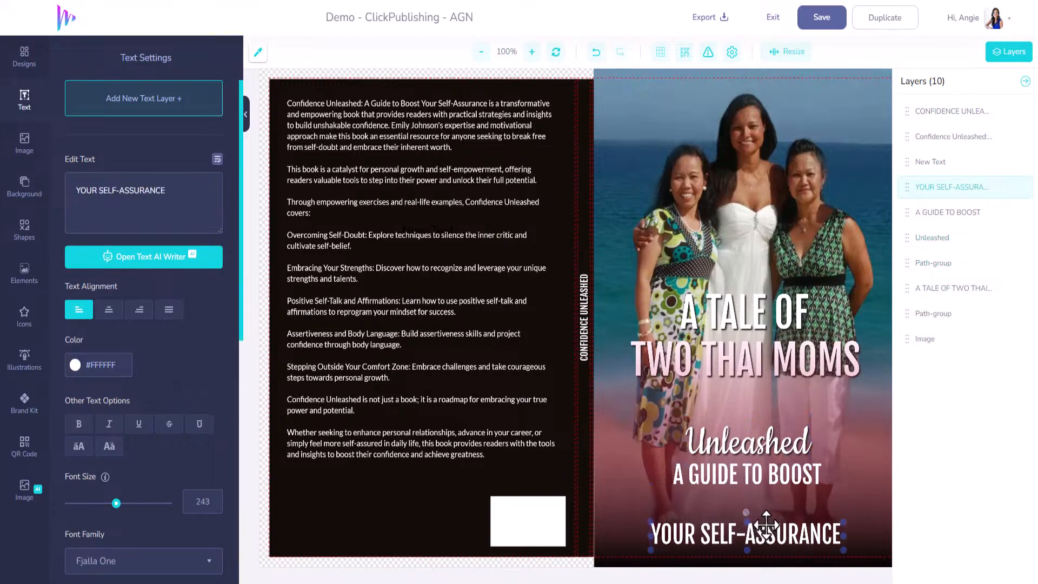
{"action": "left_click_drag", "start_coordinate": [764, 474], "coordinate": [761, 501]}
{"action": "left_click_drag", "start_coordinate": [761, 451], "coordinate": [760, 476]}
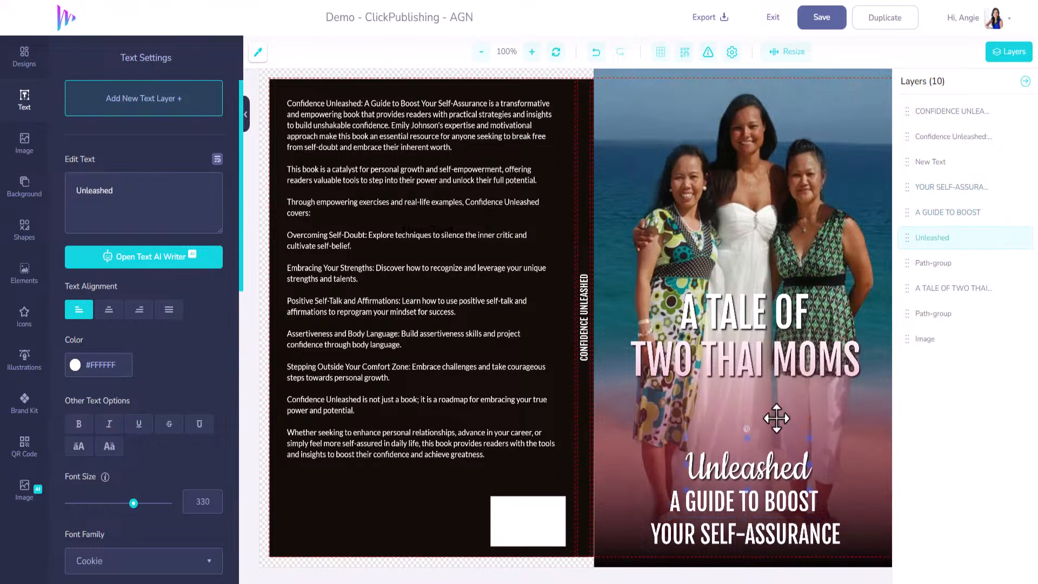
Step: Place the A TALE OF TWO THAI MOMS layer above the gradient square and move the title down to just above Unleashed
{"action": "left_click", "coordinate": [776, 368]}
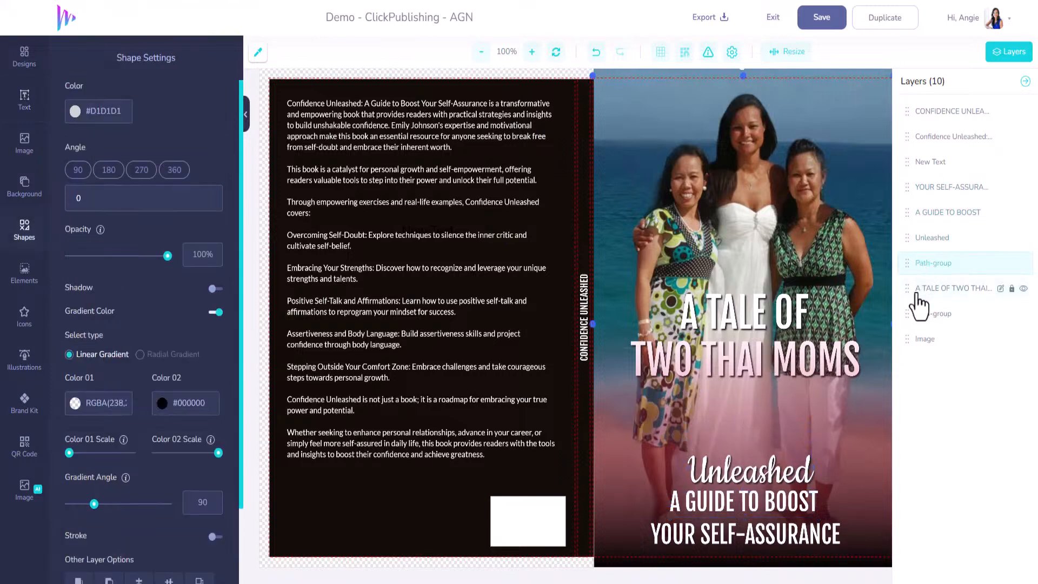
{"action": "left_click_drag", "start_coordinate": [913, 291], "coordinate": [906, 262]}
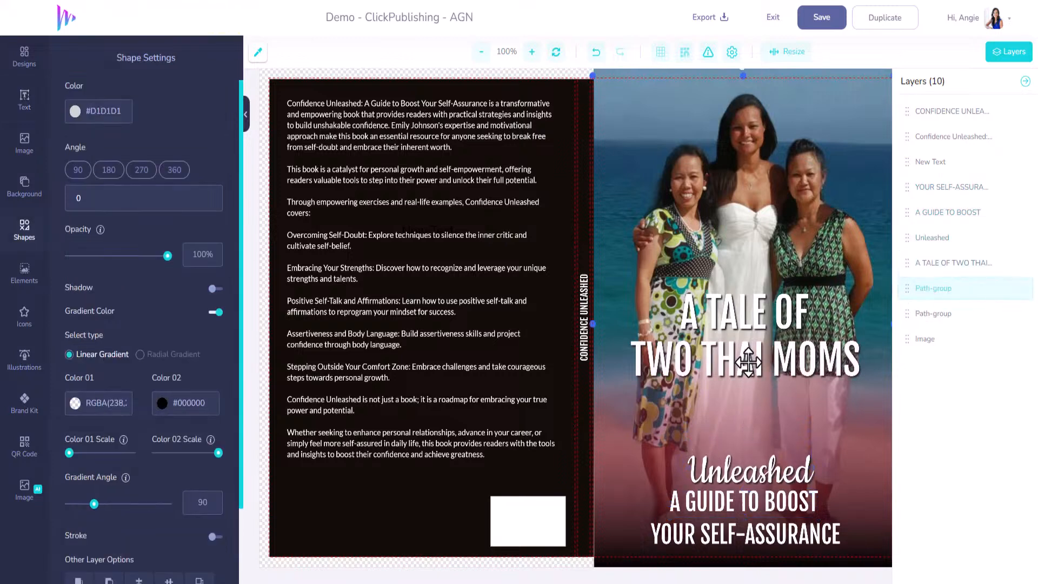
{"action": "left_click_drag", "start_coordinate": [748, 362], "coordinate": [754, 429]}
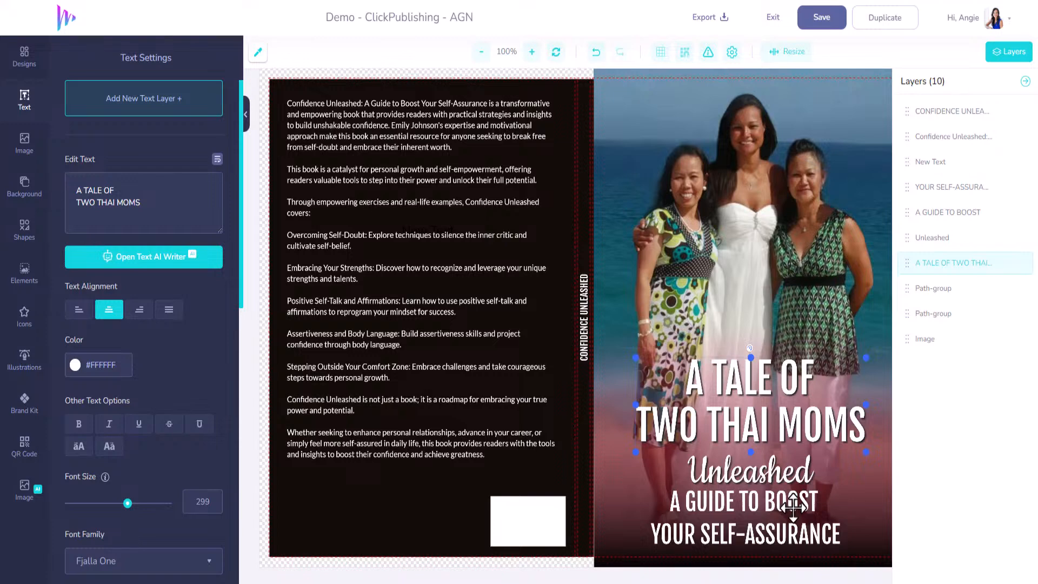
Step: Delete the Unleashed text and move A GUIDE TO BOOST and YOUR SELF-ASSURANCE up beneath the title
{"action": "left_click", "coordinate": [774, 507]}
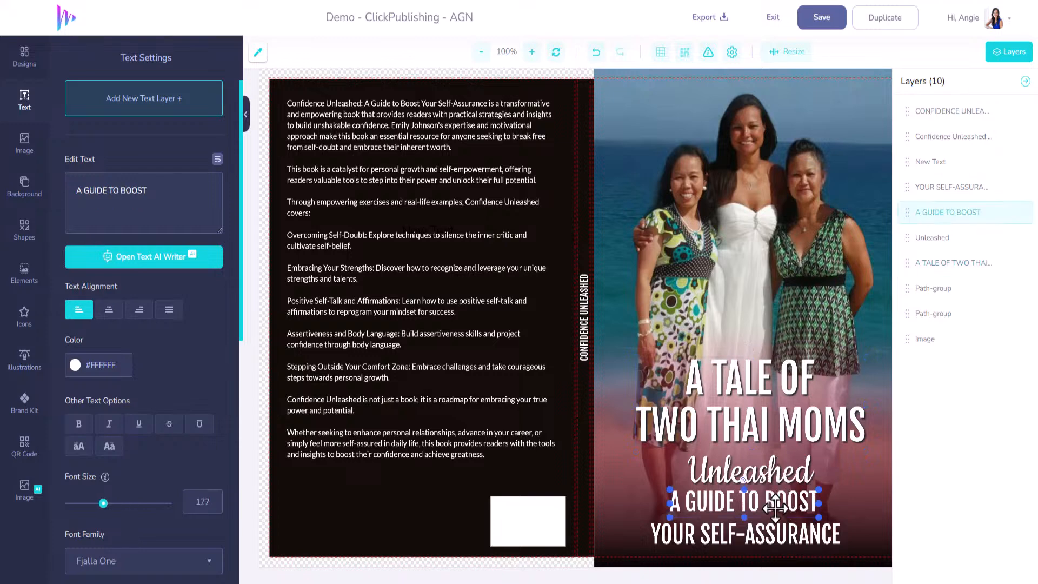
{"action": "left_click", "coordinate": [771, 475]}
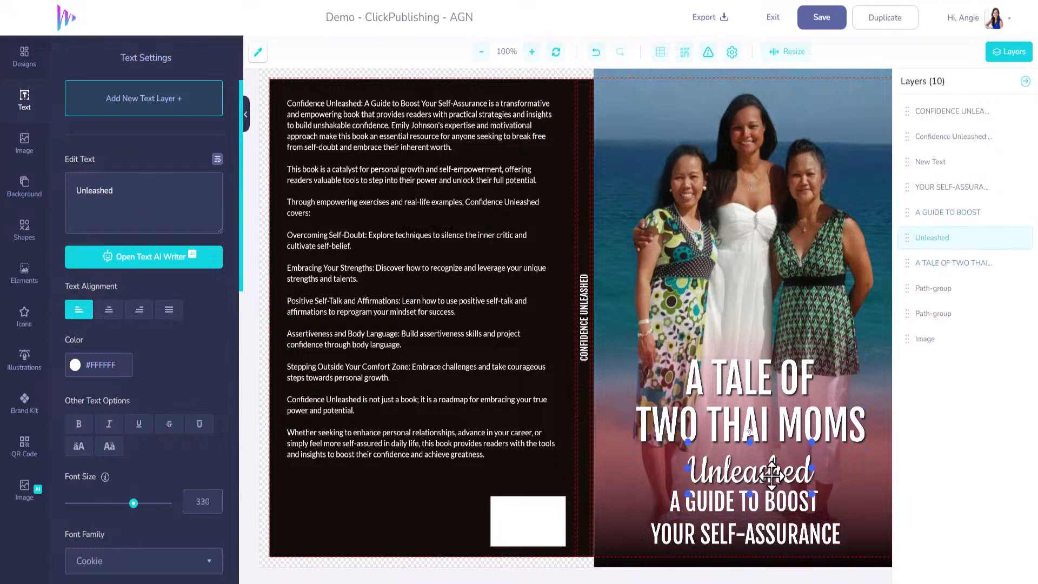
{"action": "double_click", "coordinate": [771, 475]}
{"action": "key", "text": "BackSpace"}
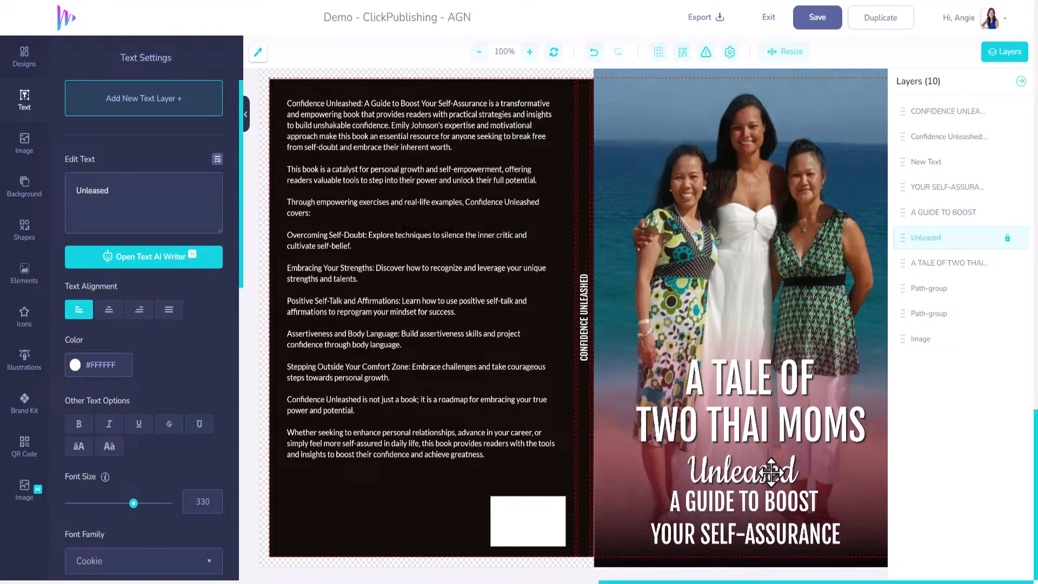
{"action": "left_click", "coordinate": [776, 503]}
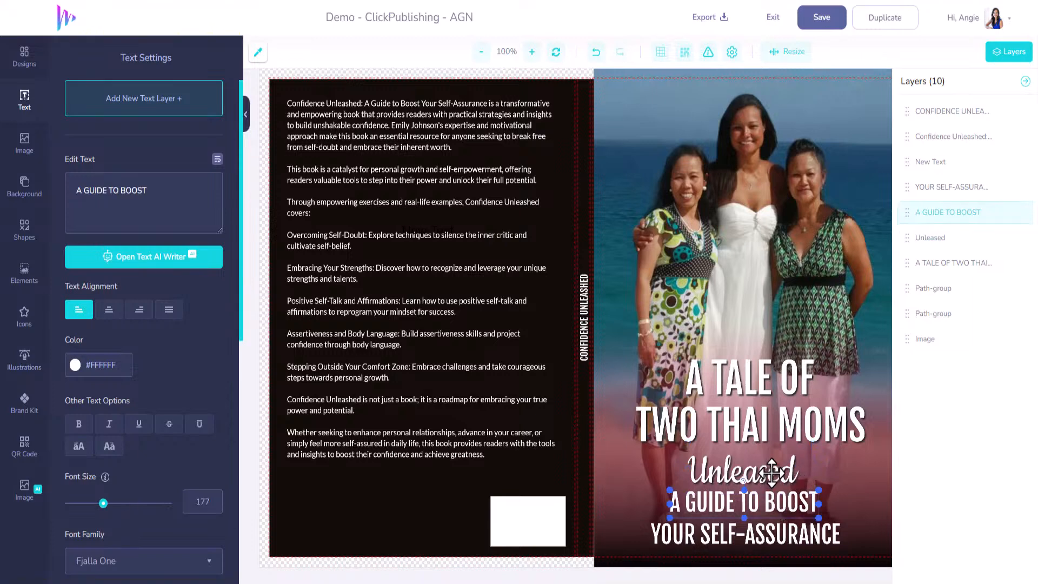
{"action": "left_click", "coordinate": [772, 472]}
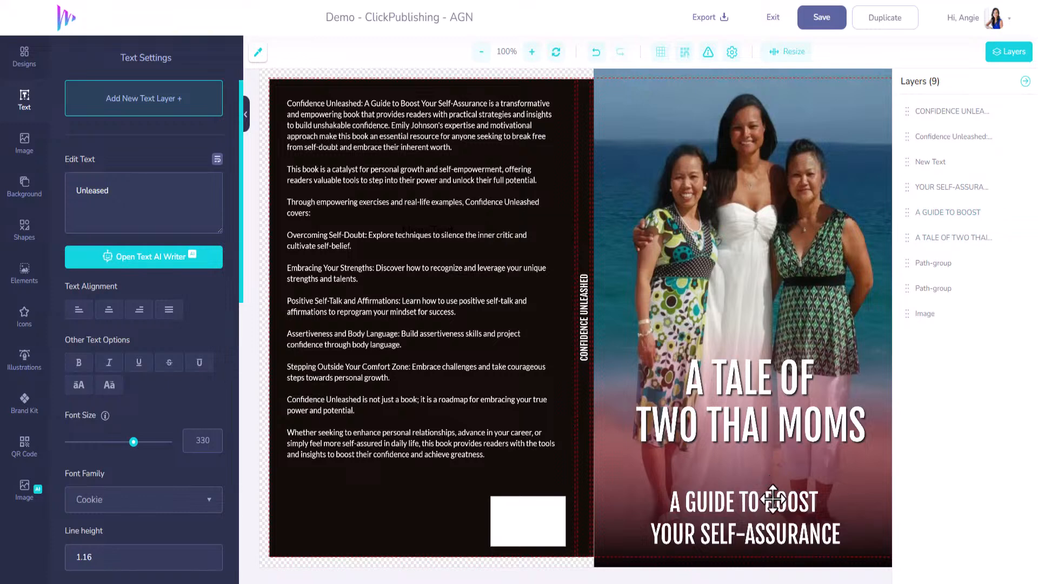
{"action": "left_click_drag", "start_coordinate": [774, 495], "coordinate": [778, 473]}
{"action": "left_click_drag", "start_coordinate": [775, 538], "coordinate": [774, 504]}
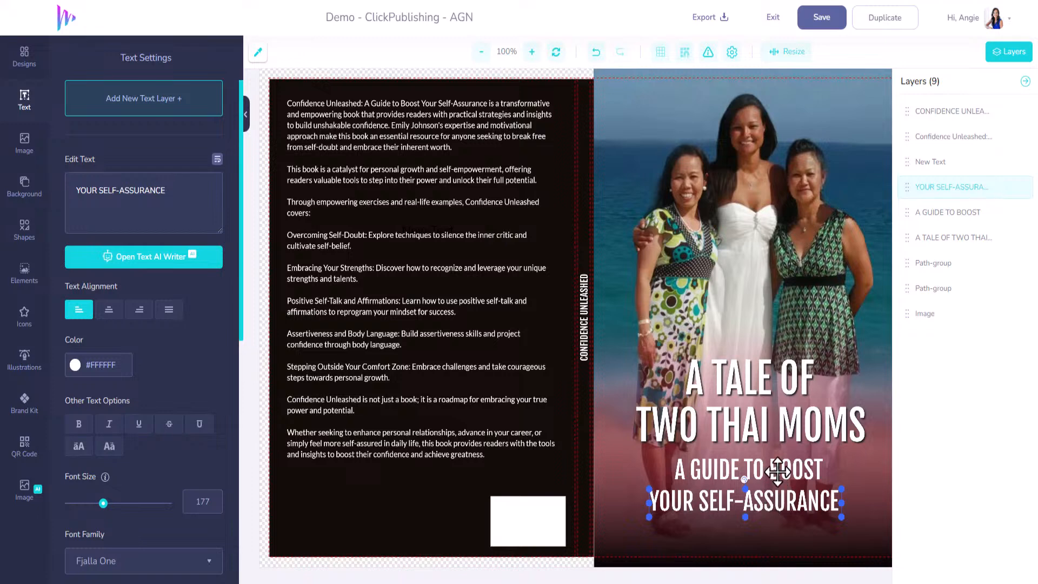
Step: Replace the subtitle text A GUIDE TO BOOST with "SURVIVAL, STRENGTH, & THE"
{"action": "left_click", "coordinate": [779, 471]}
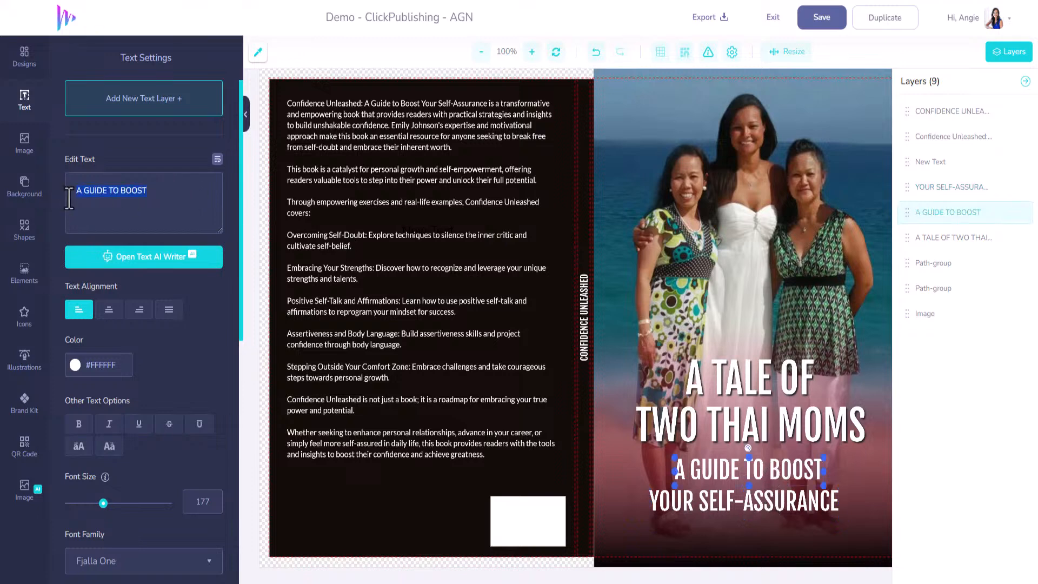
{"action": "type", "text": "SRUVIVI"}
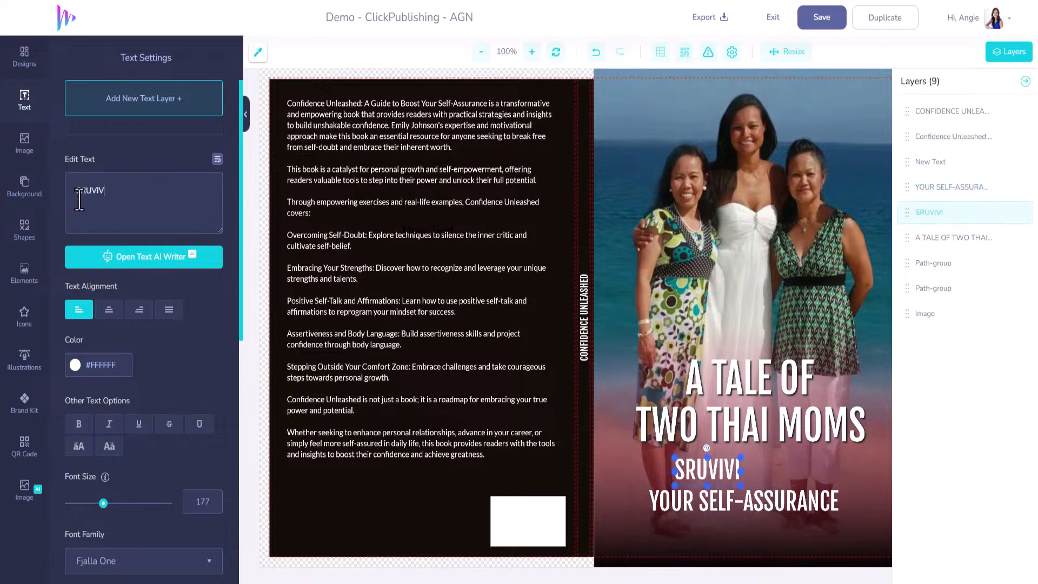
{"action": "key", "text": "BackSpace"}
{"action": "key", "text": "BackSpace"}
{"action": "key", "text": "BackSpace"}
{"action": "key", "text": "BackSpace"}
{"action": "type", "text": "U"}
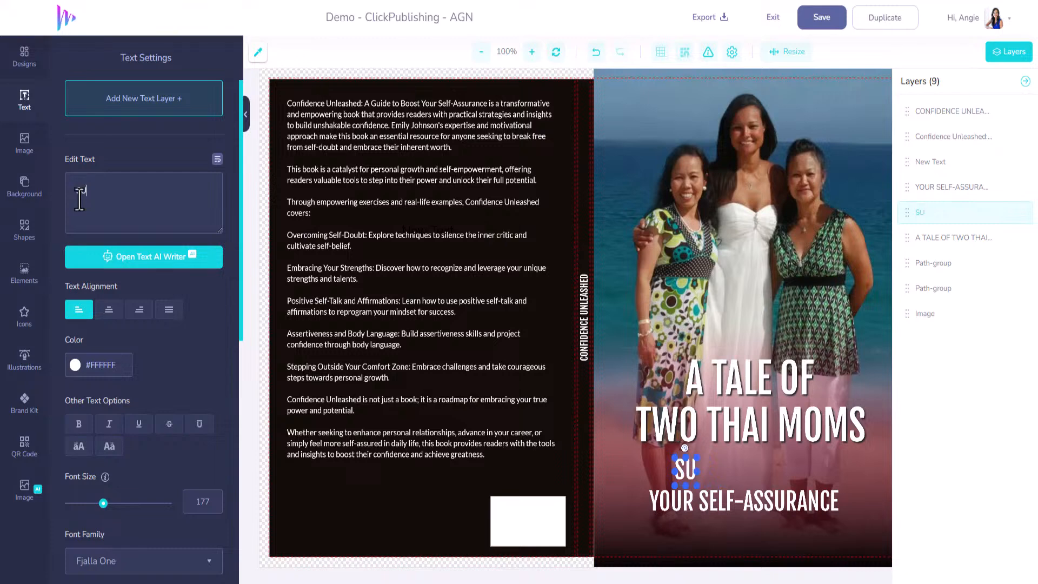
{"action": "type", "text": "RVIVAL"}
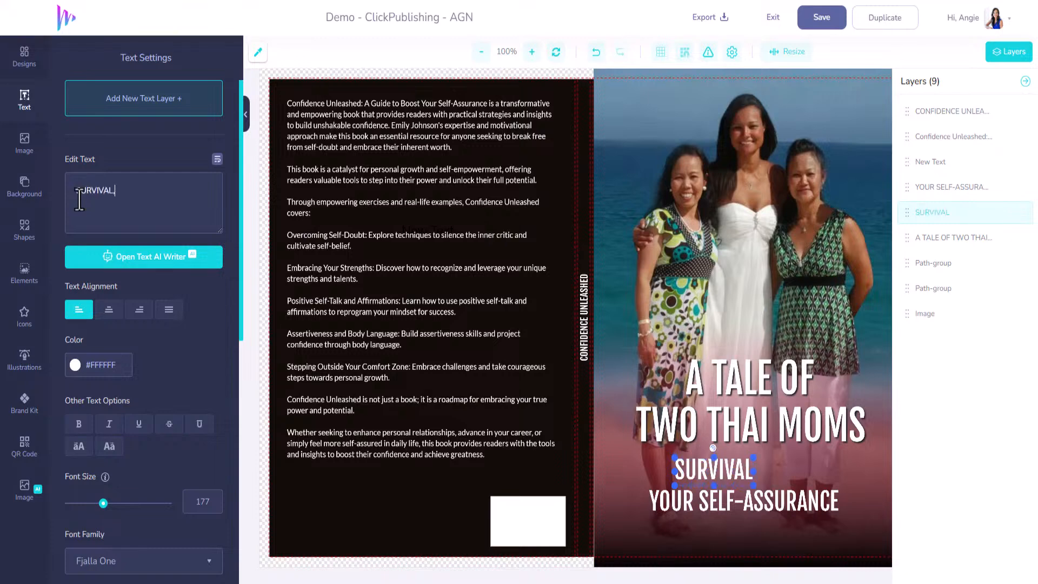
{"action": "type", "text": ", STRE"}
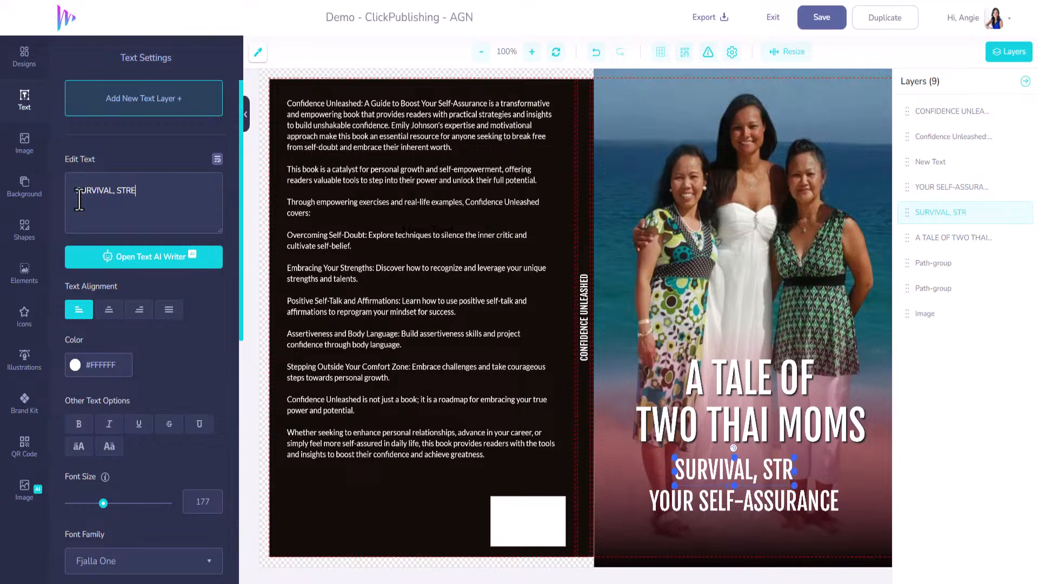
{"action": "type", "text": "NGTH"}
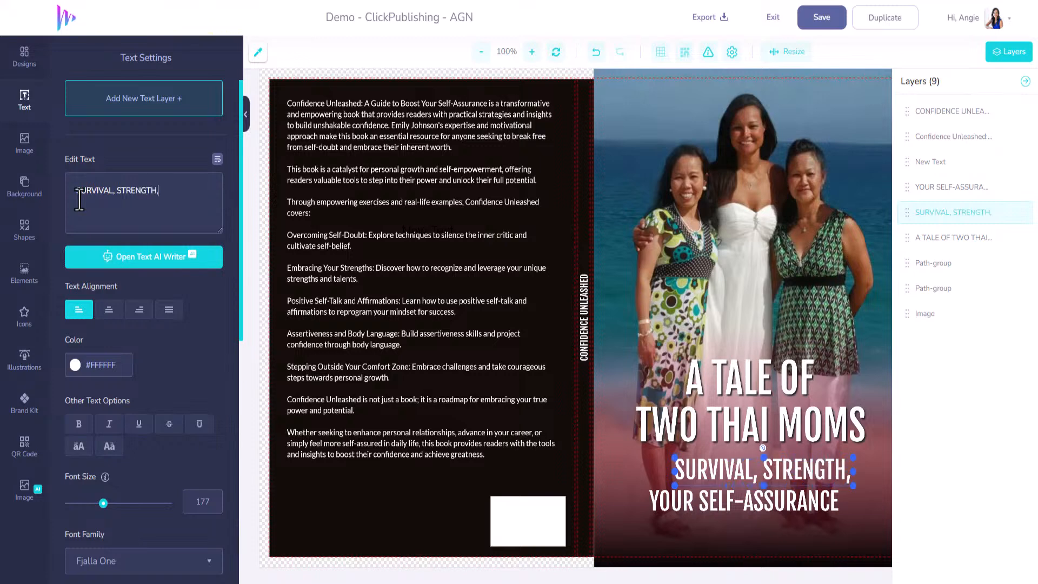
{"action": "type", "text": ", & THE"}
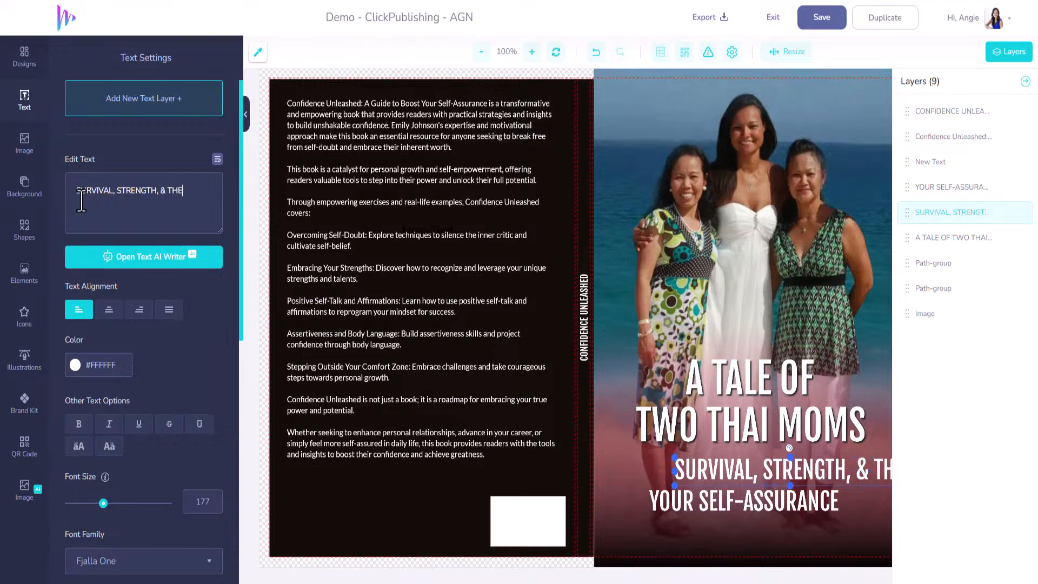
Step: Delete the YOUR SELF-ASSURANCE text layer from the front cover
{"action": "left_click", "coordinate": [693, 504]}
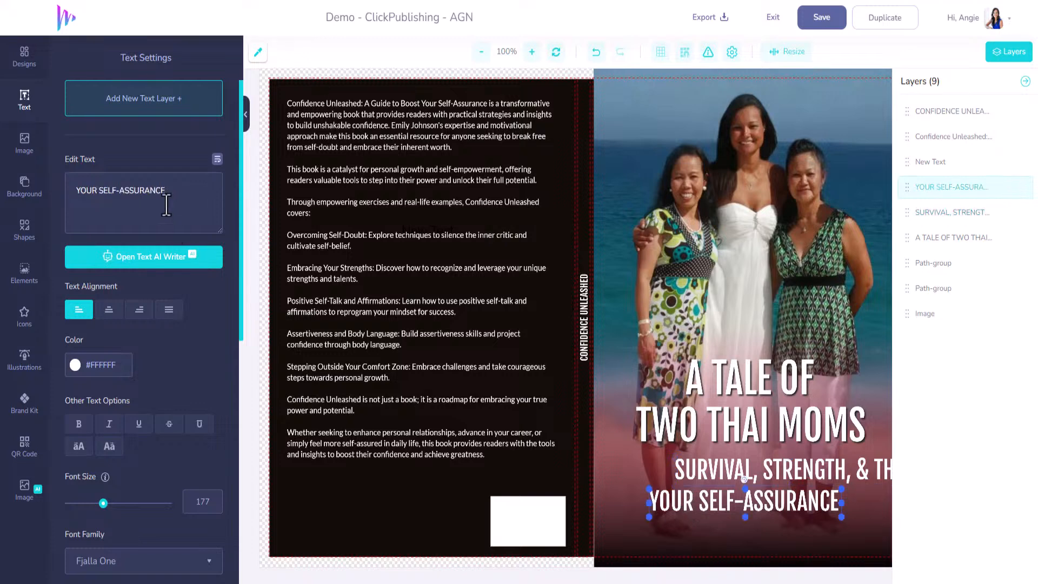
{"action": "left_click", "coordinate": [708, 502]}
{"action": "key", "text": "BackSpace"}
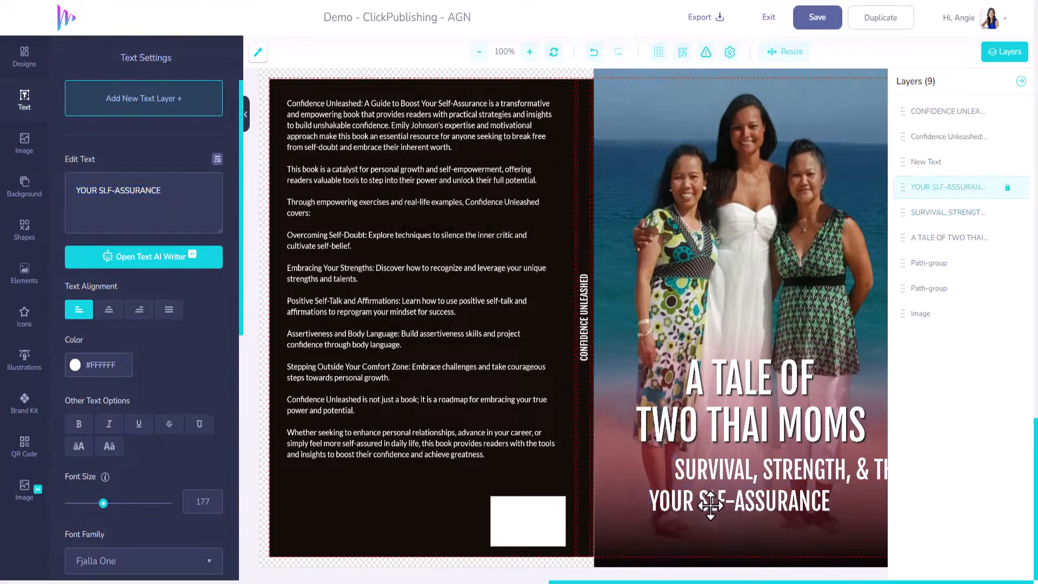
{"action": "left_click", "coordinate": [710, 470]}
{"action": "left_click", "coordinate": [710, 502]}
{"action": "key", "text": "Delete"}
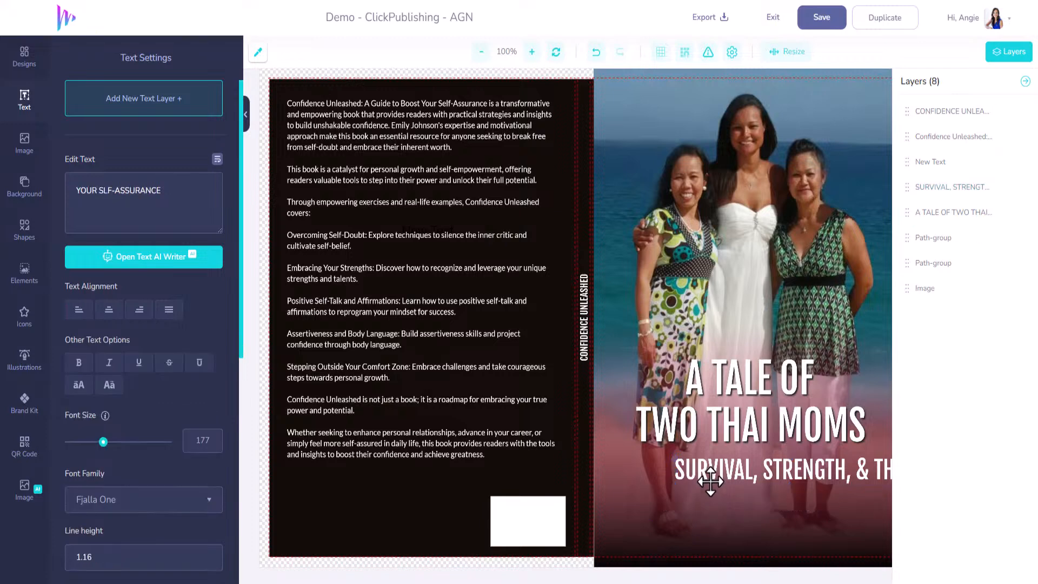
Step: Turn on text wrap for the subtitle SURVIVAL, STRENGTH, & THE and align it beneath the title on the front cover
{"action": "left_click", "coordinate": [706, 470]}
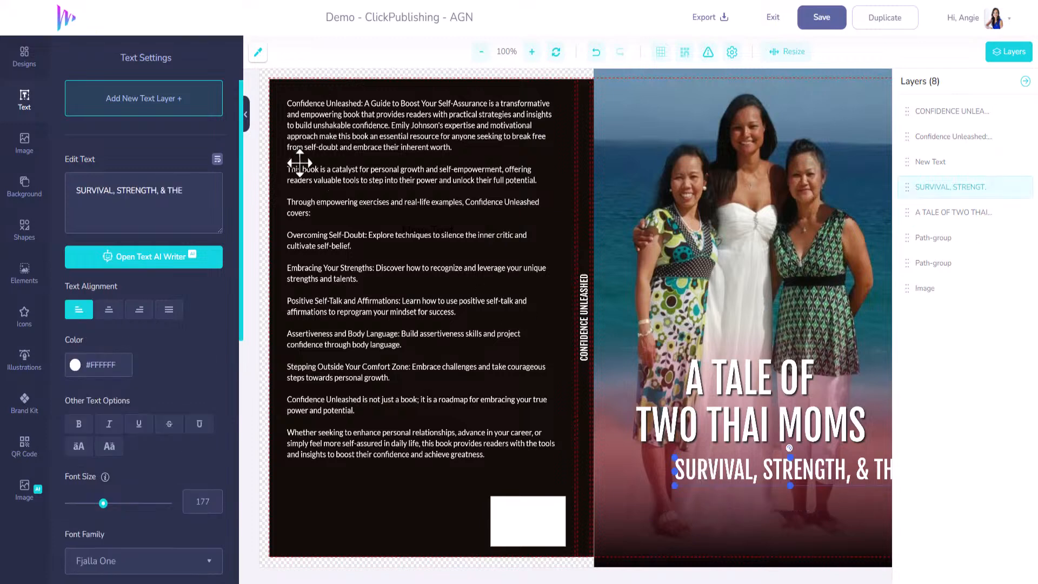
{"action": "left_click", "coordinate": [218, 159]}
{"action": "left_click_drag", "start_coordinate": [816, 471], "coordinate": [781, 470]}
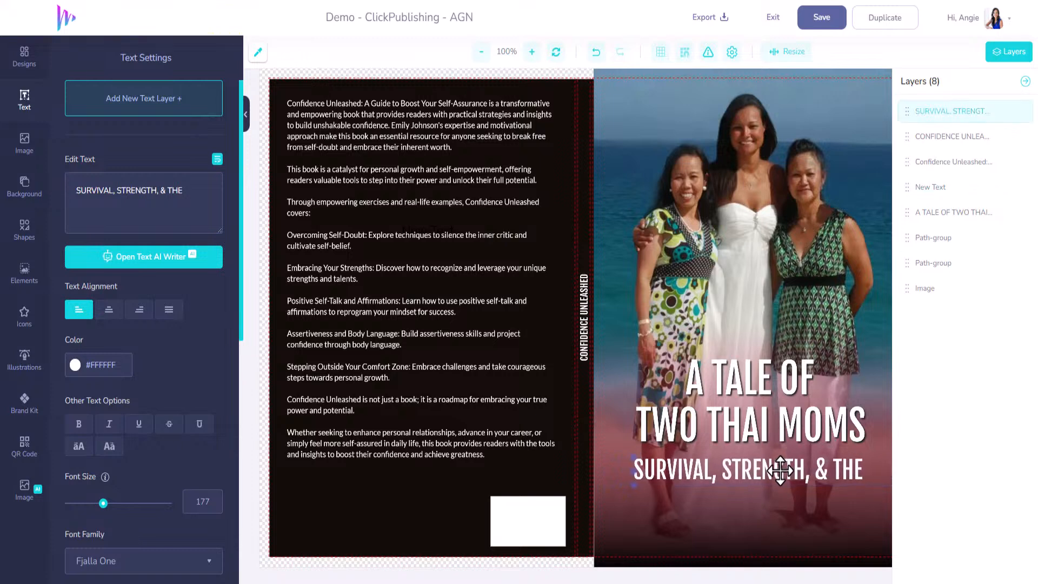
Step: Extend the subtitle to two lines reading "SURVIVAL, STRENGTH, &" and "THE POWER OF MOTHERHOOD"
{"action": "left_click", "coordinate": [202, 195]}
{"action": "key", "text": "Return"}
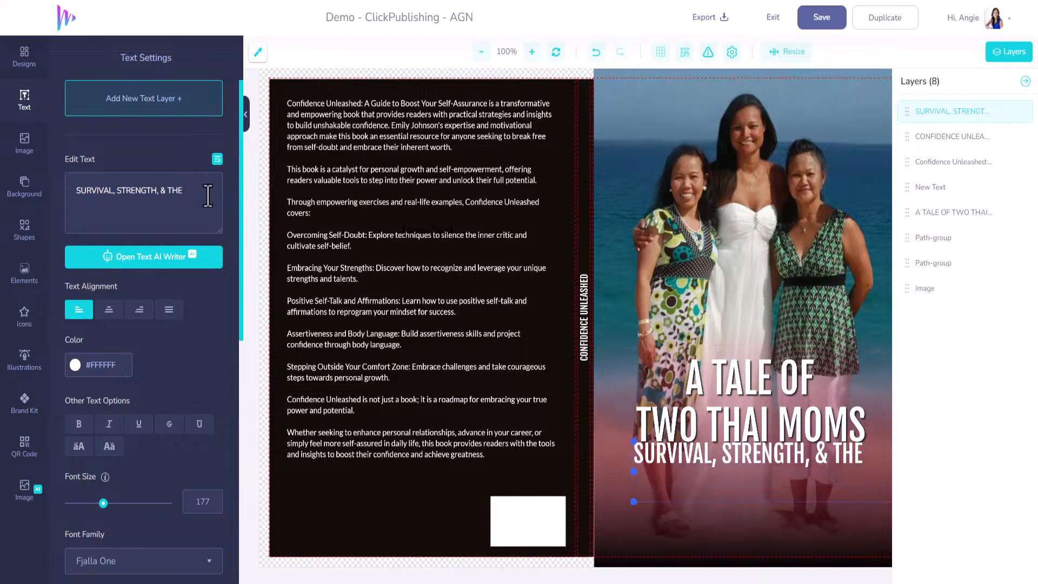
{"action": "type", "text": "POEW"}
{"action": "key", "text": "BackSpace"}
{"action": "key", "text": "BackSpace"}
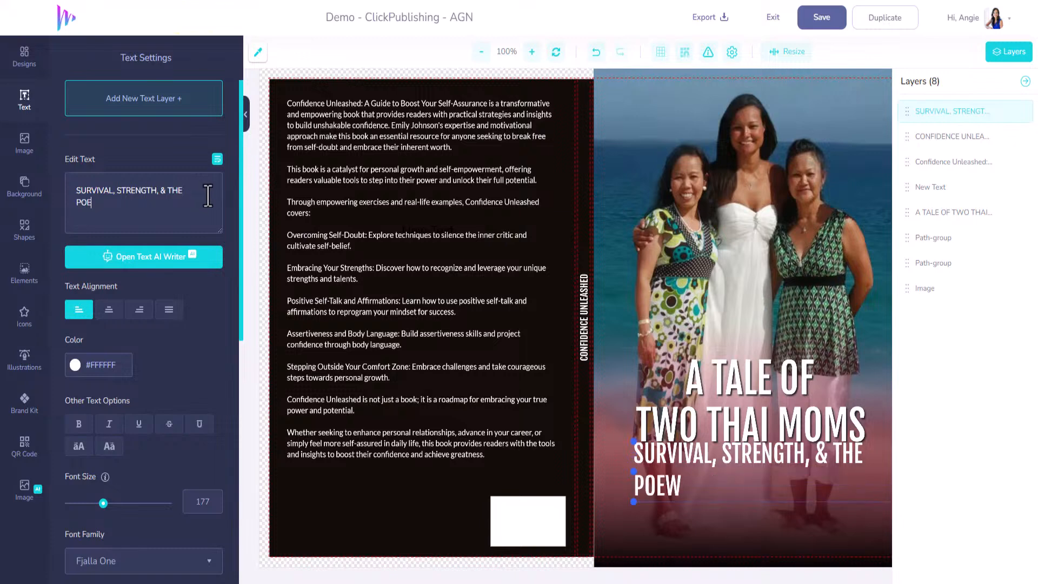
{"action": "type", "text": "WER OF MOTHERHOOD"}
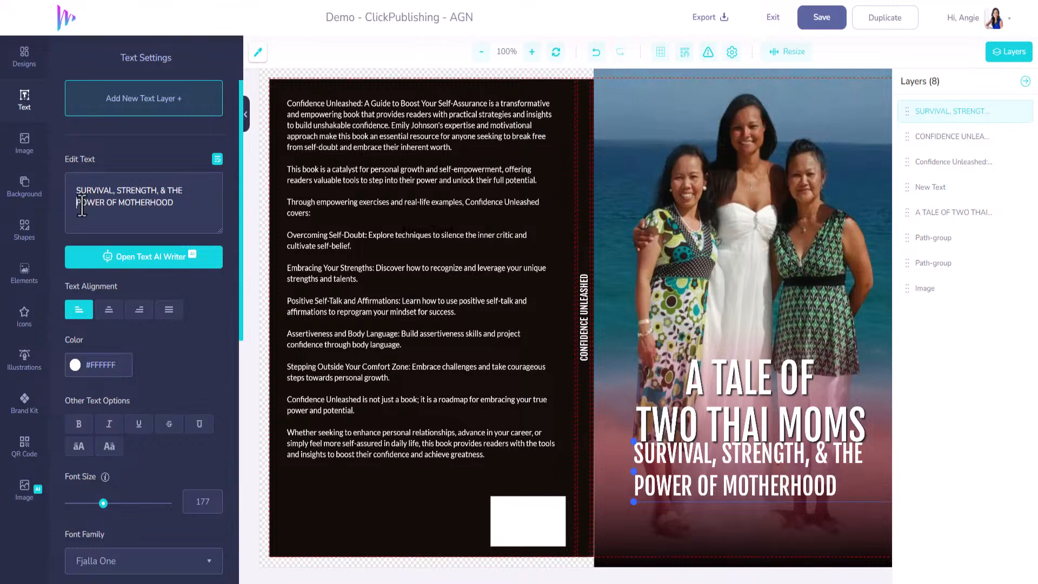
{"action": "type", "text": "THE"}
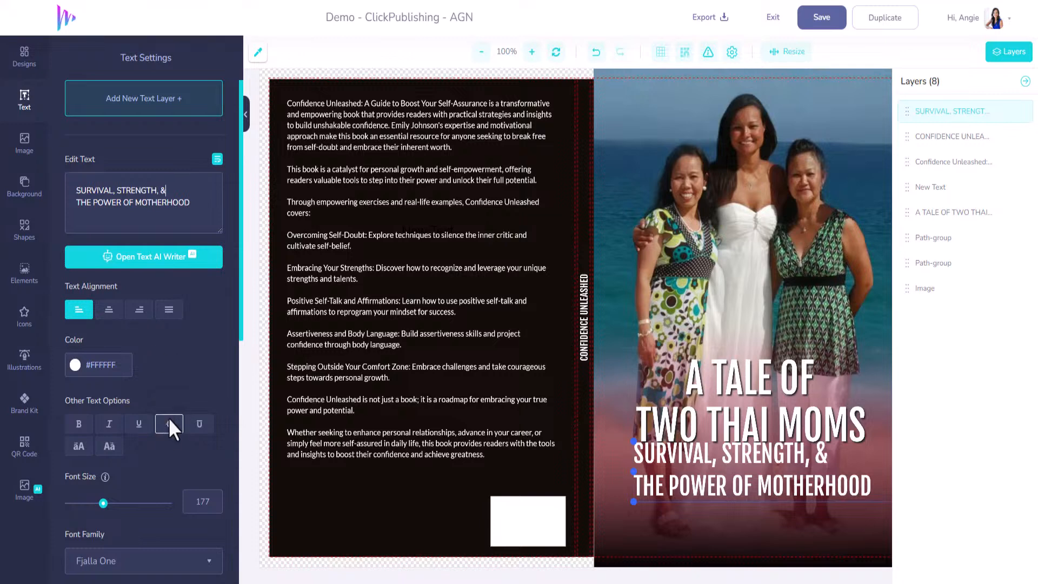
Step: Center-align the subtitle text, adjust its text box width and position it centered beneath TWO THAI MOMS
{"action": "left_click", "coordinate": [109, 309]}
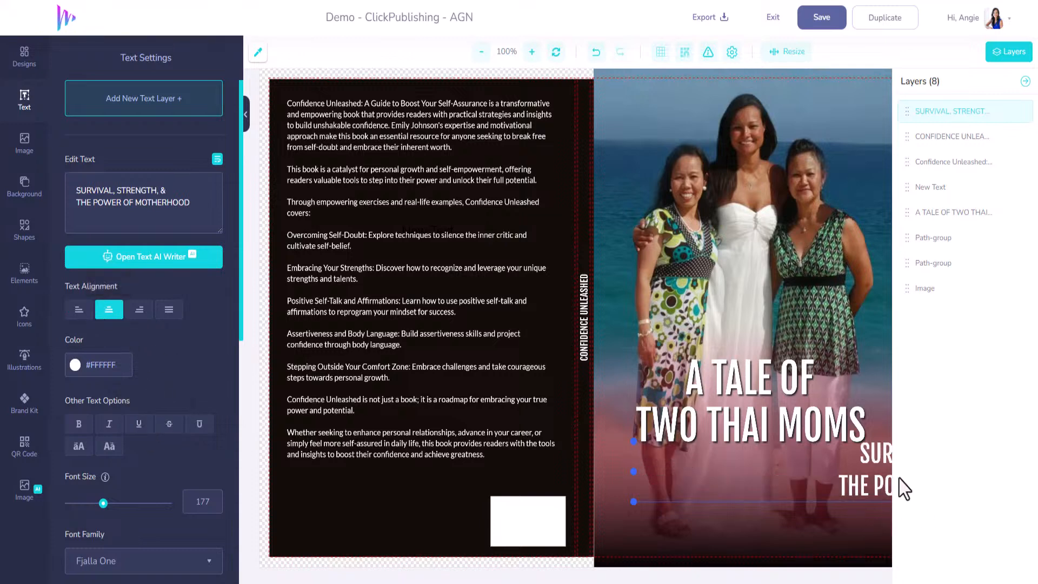
{"action": "left_click_drag", "start_coordinate": [634, 472], "coordinate": [501, 485]}
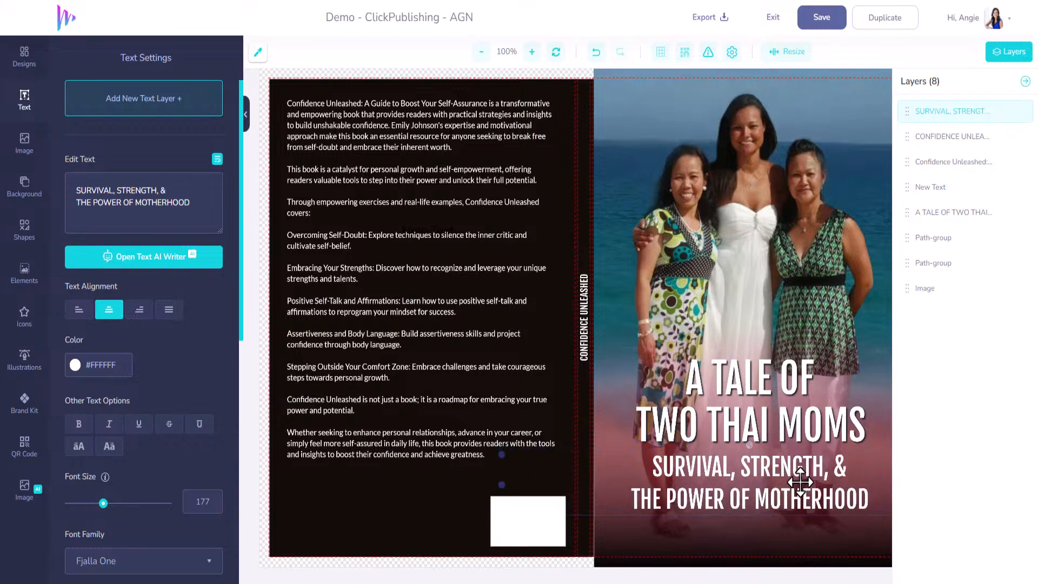
{"action": "left_click_drag", "start_coordinate": [800, 482], "coordinate": [798, 484]}
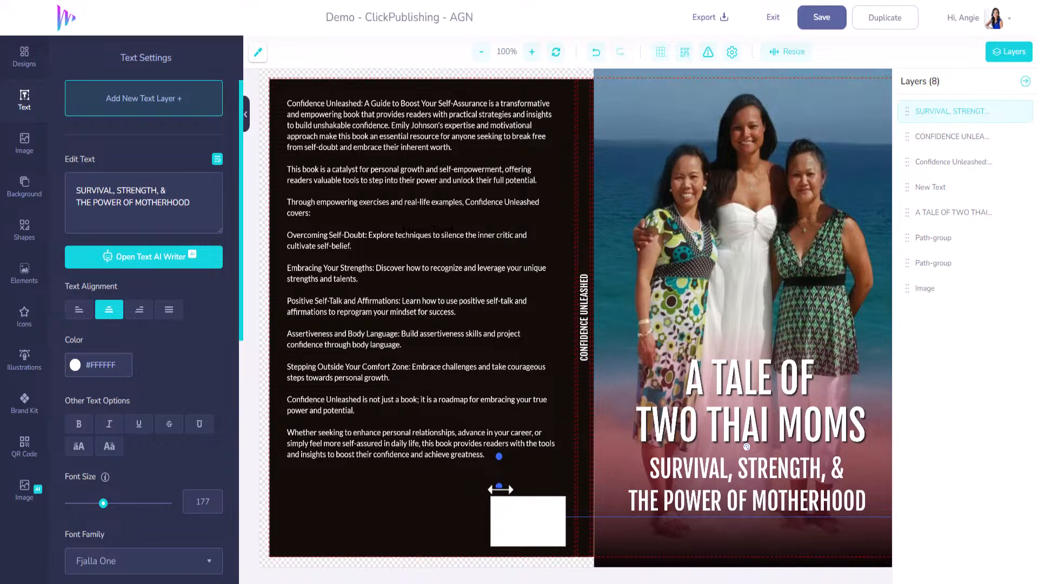
{"action": "left_click_drag", "start_coordinate": [500, 488], "coordinate": [658, 486]}
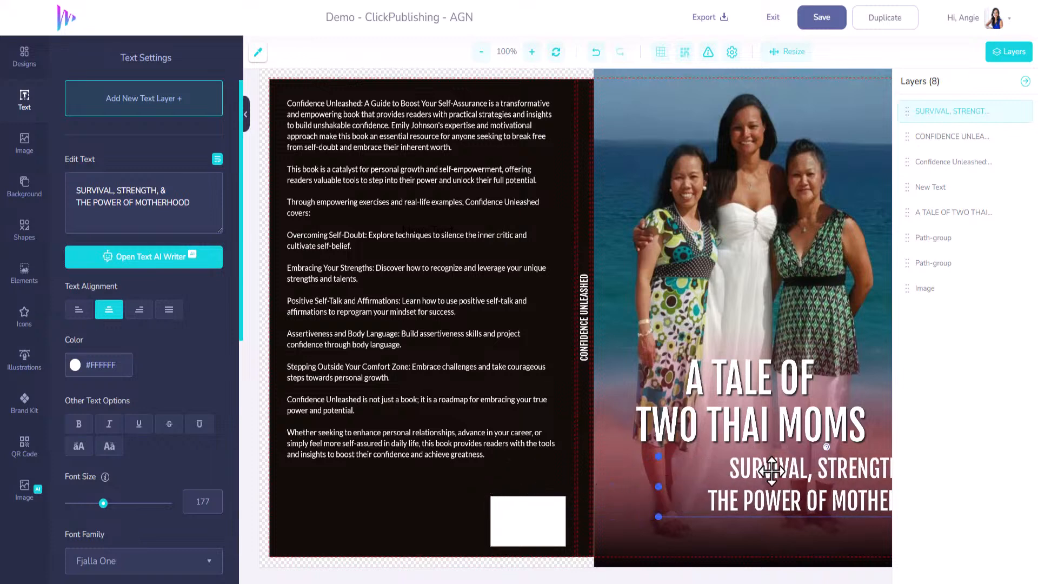
{"action": "left_click_drag", "start_coordinate": [771, 471], "coordinate": [727, 494]}
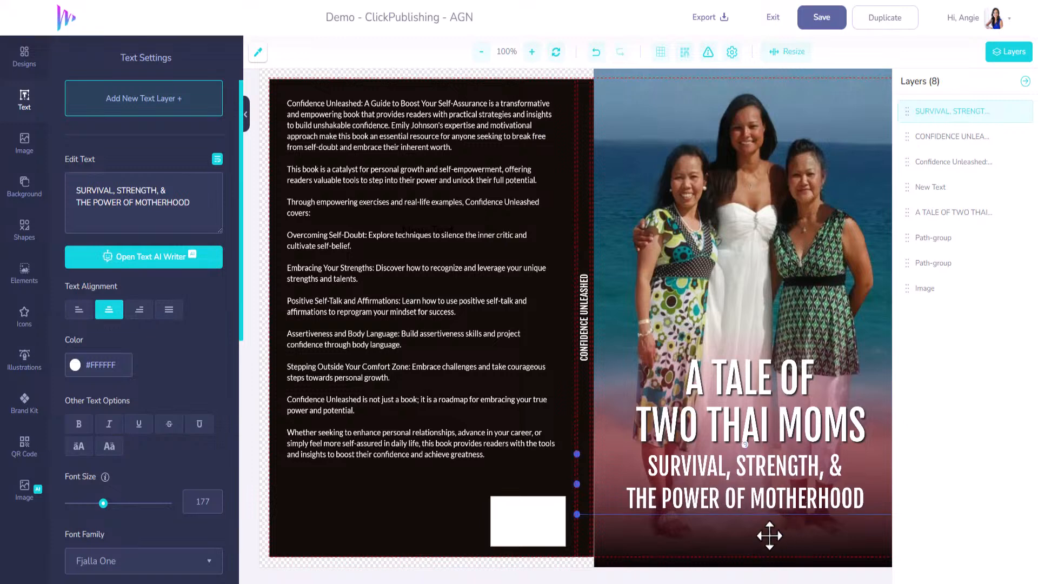
Step: Change the second gradient color of the front cover overlay to the muted blue-gray #495772
{"action": "left_click", "coordinate": [731, 539]}
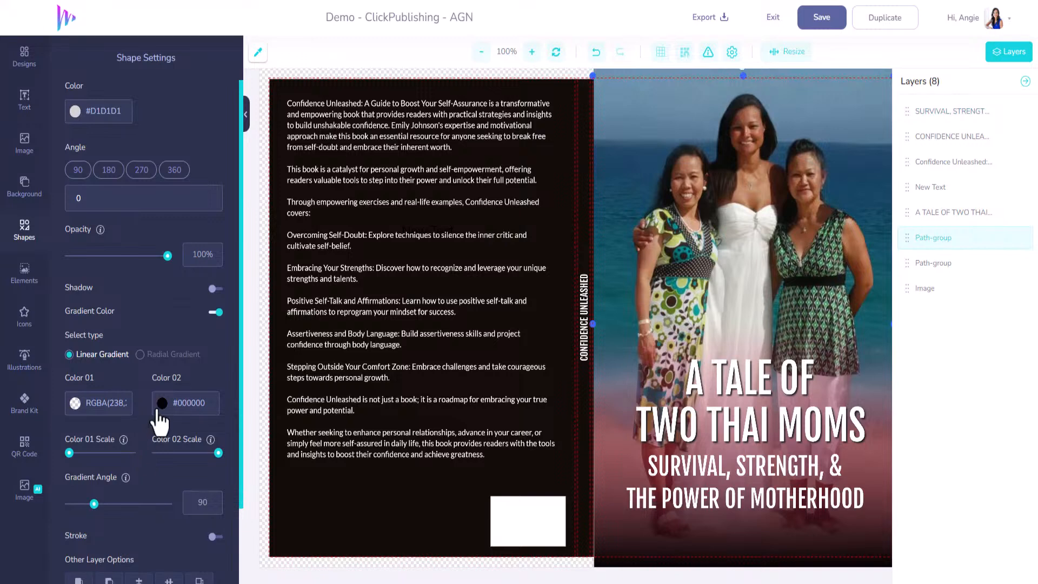
{"action": "left_click", "coordinate": [159, 410]}
{"action": "left_click", "coordinate": [247, 448]}
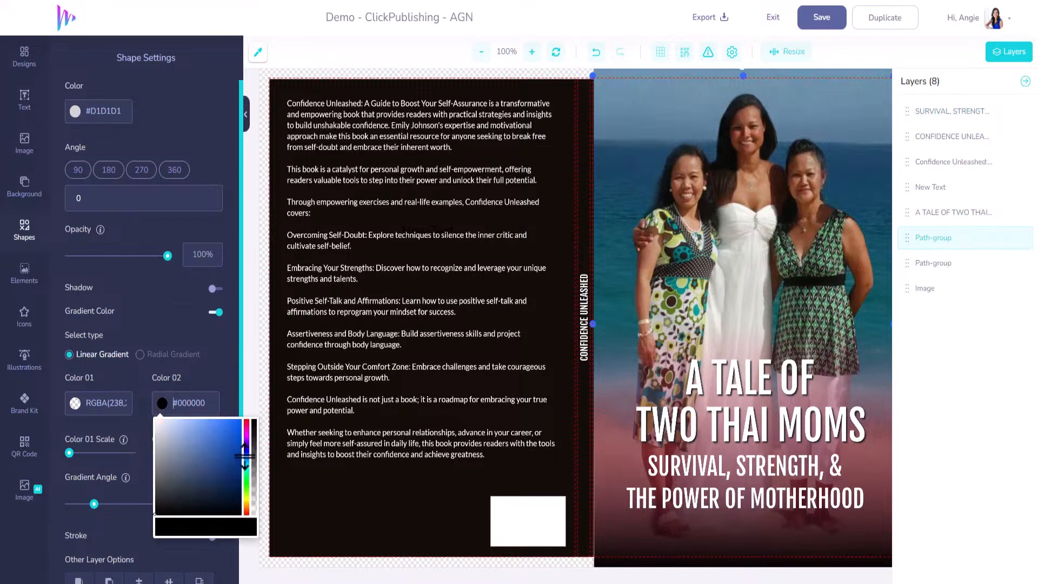
{"action": "left_click", "coordinate": [217, 448]}
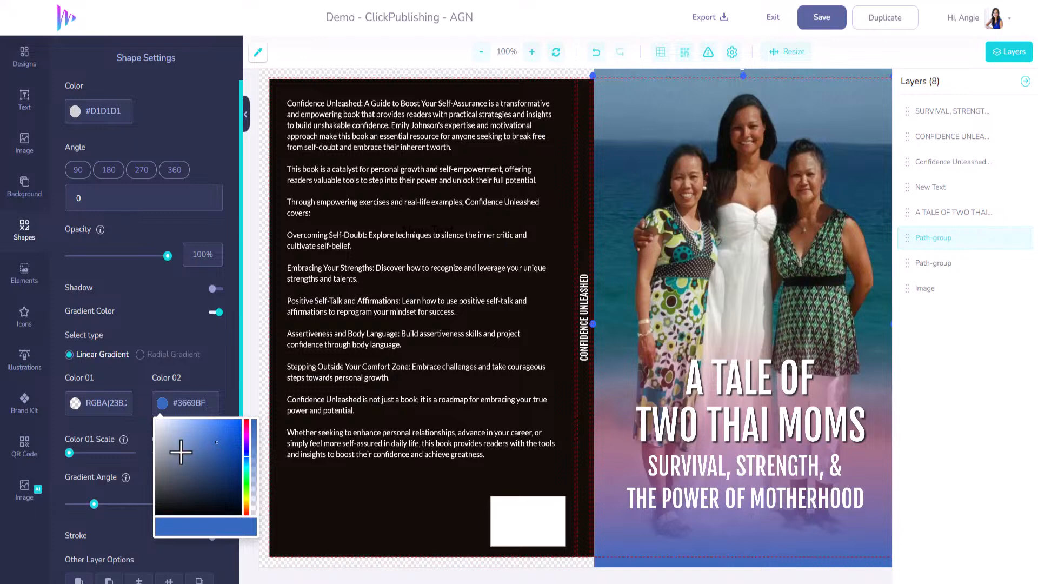
{"action": "left_click", "coordinate": [247, 479]}
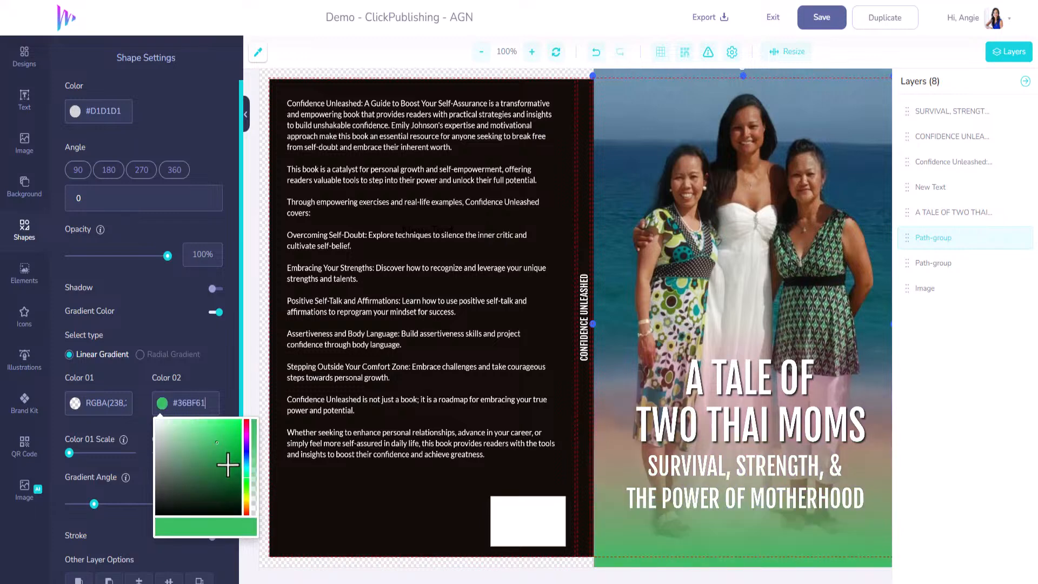
{"action": "left_click", "coordinate": [186, 472]}
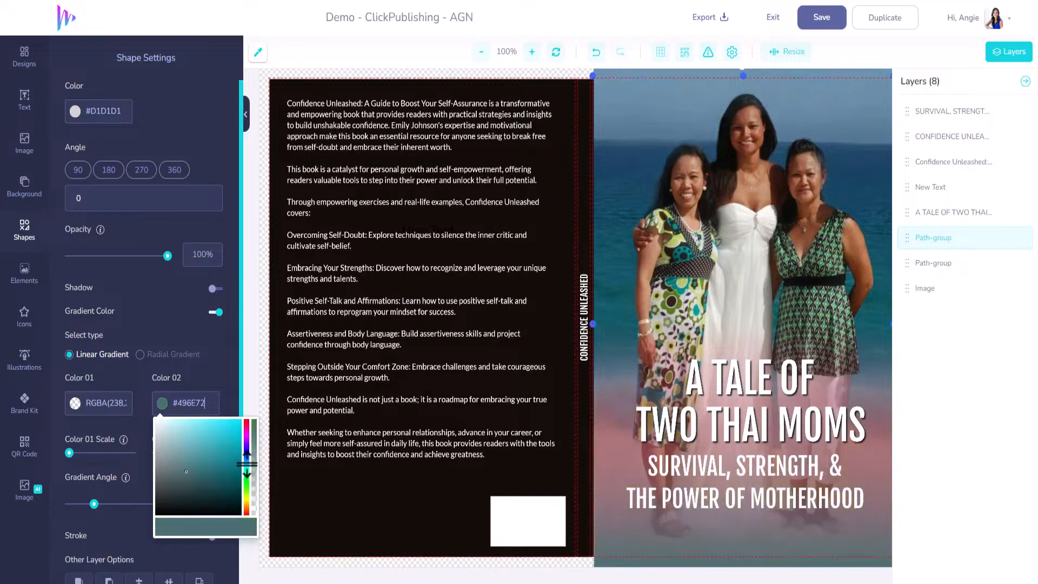
{"action": "left_click_drag", "start_coordinate": [247, 463], "coordinate": [243, 454]}
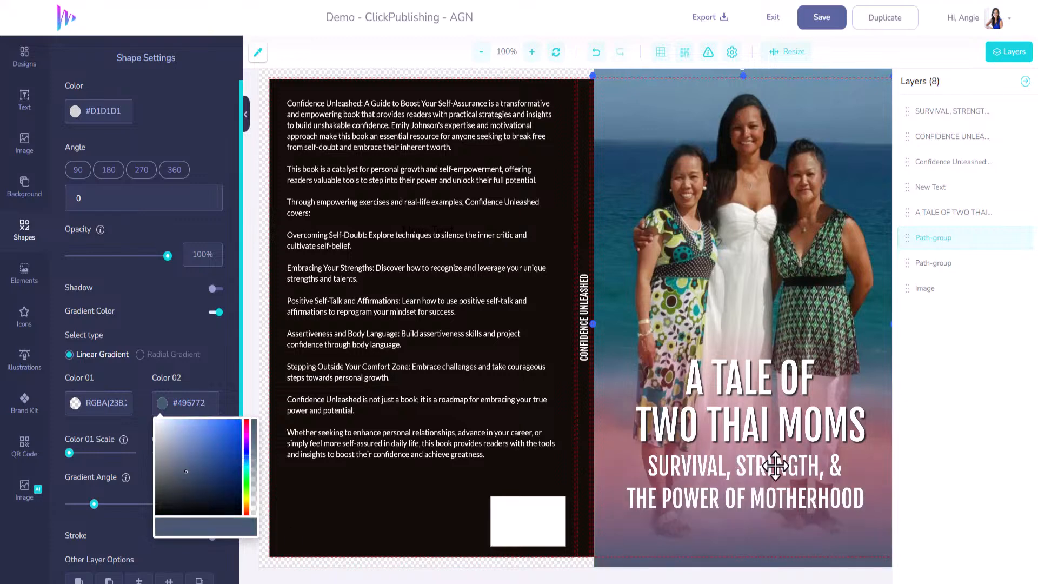
{"action": "left_click", "coordinate": [232, 351]}
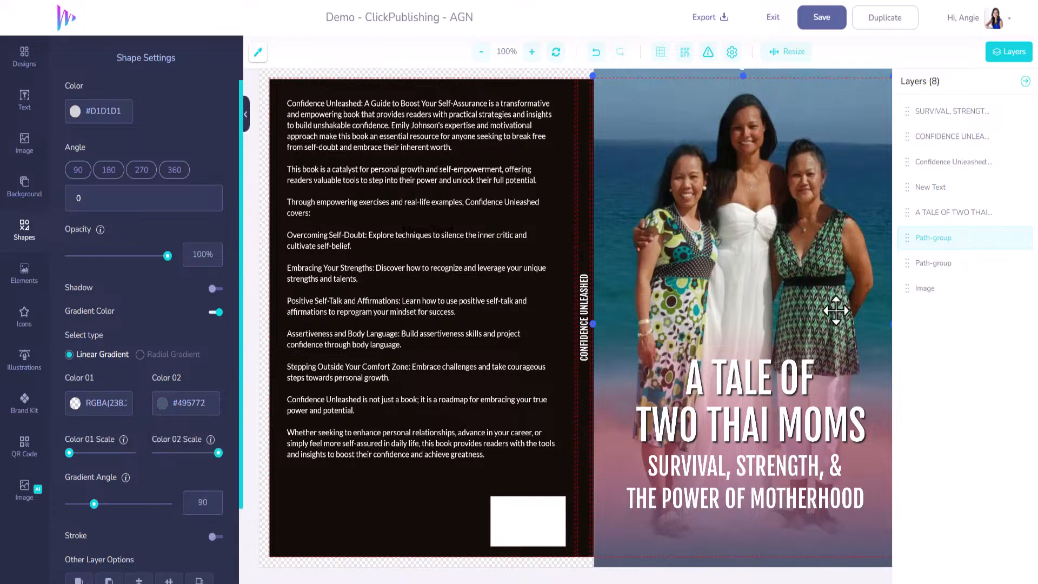
Step: Center the title and subtitle over each other on the front cover and raise the title slightly
{"action": "left_click", "coordinate": [810, 468]}
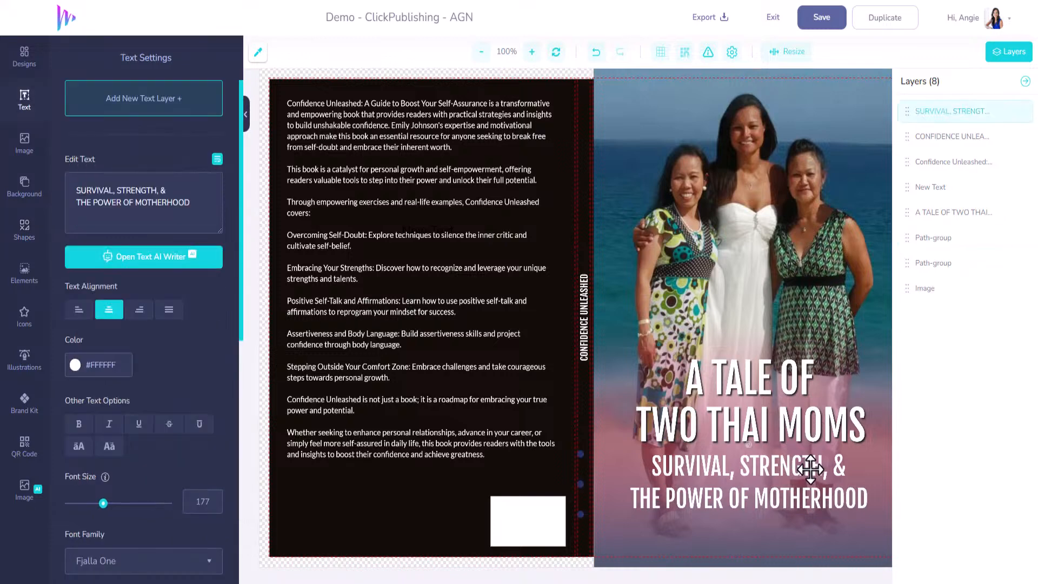
{"action": "left_click_drag", "start_coordinate": [810, 469], "coordinate": [811, 472]}
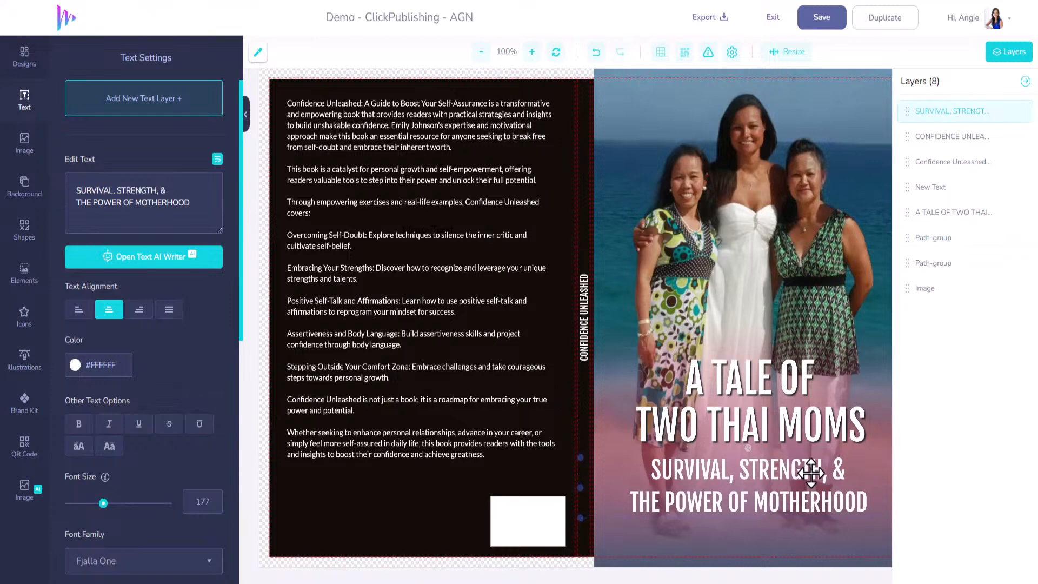
{"action": "left_click_drag", "start_coordinate": [800, 412], "coordinate": [795, 412]}
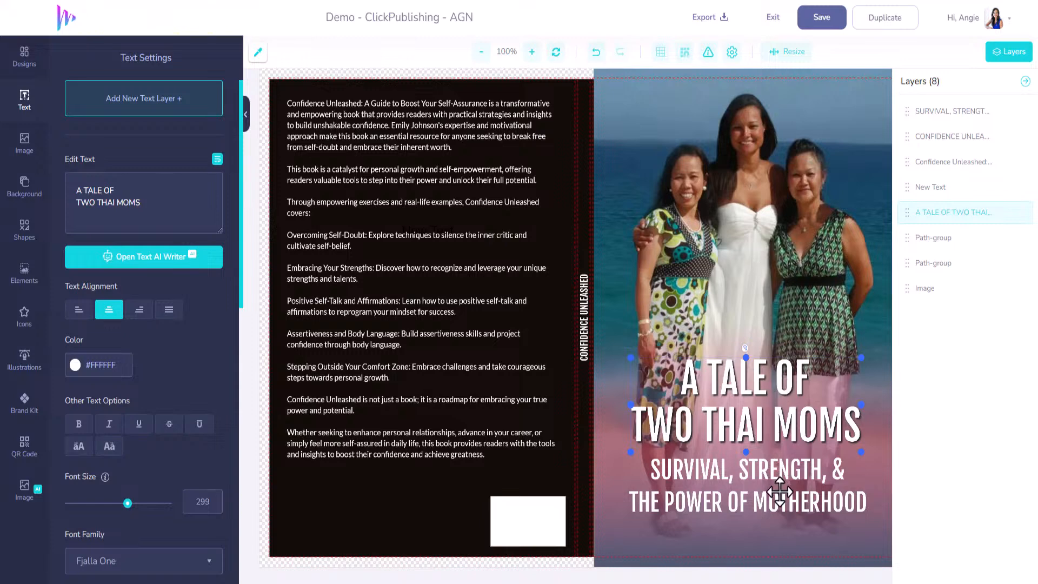
{"action": "left_click_drag", "start_coordinate": [779, 492], "coordinate": [781, 488]}
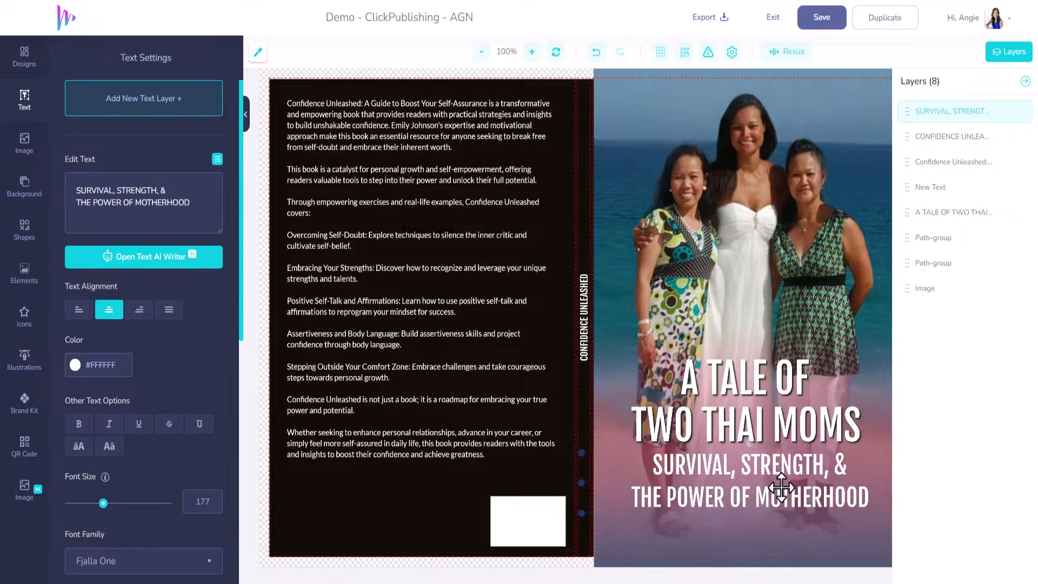
{"action": "left_click_drag", "start_coordinate": [789, 406], "coordinate": [788, 395]}
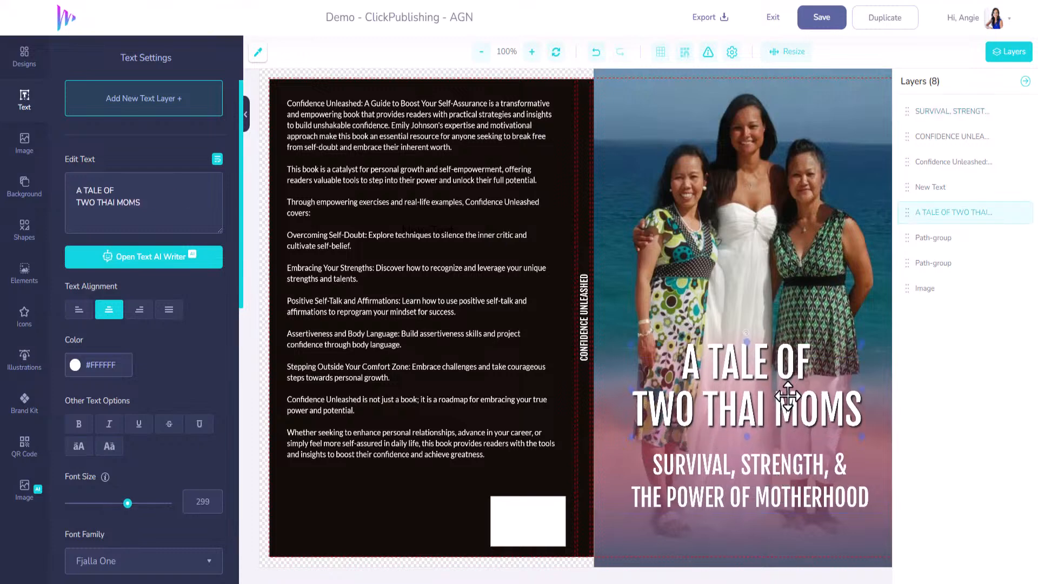
Step: Move the subtitle up closer beneath the title and set its line height to 1
{"action": "left_click_drag", "start_coordinate": [779, 471], "coordinate": [779, 454]}
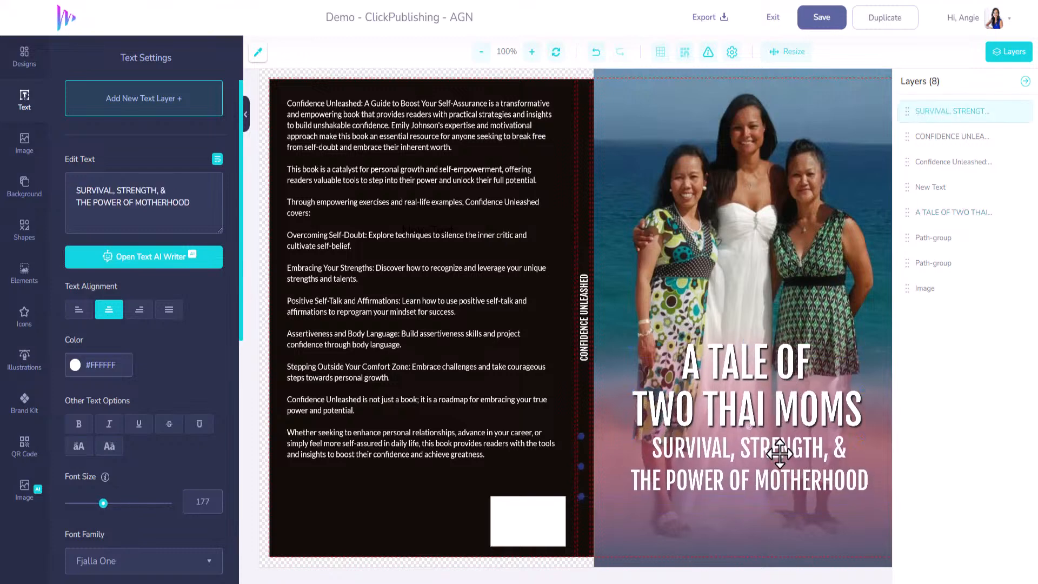
{"action": "scroll", "coordinate": [65, 483], "scroll_direction": "down", "scroll_amount": 3}
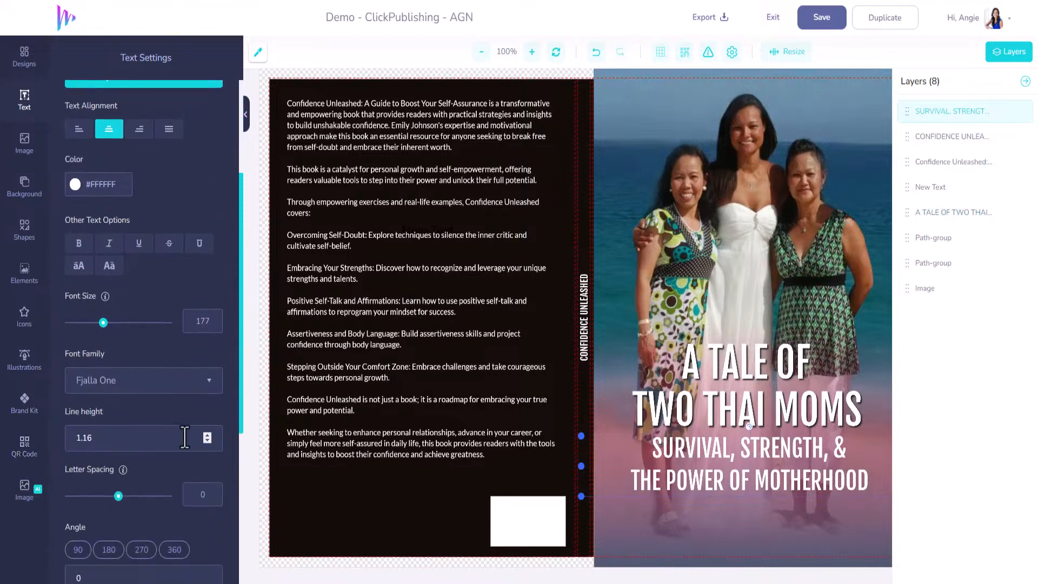
{"action": "left_click", "coordinate": [206, 441]}
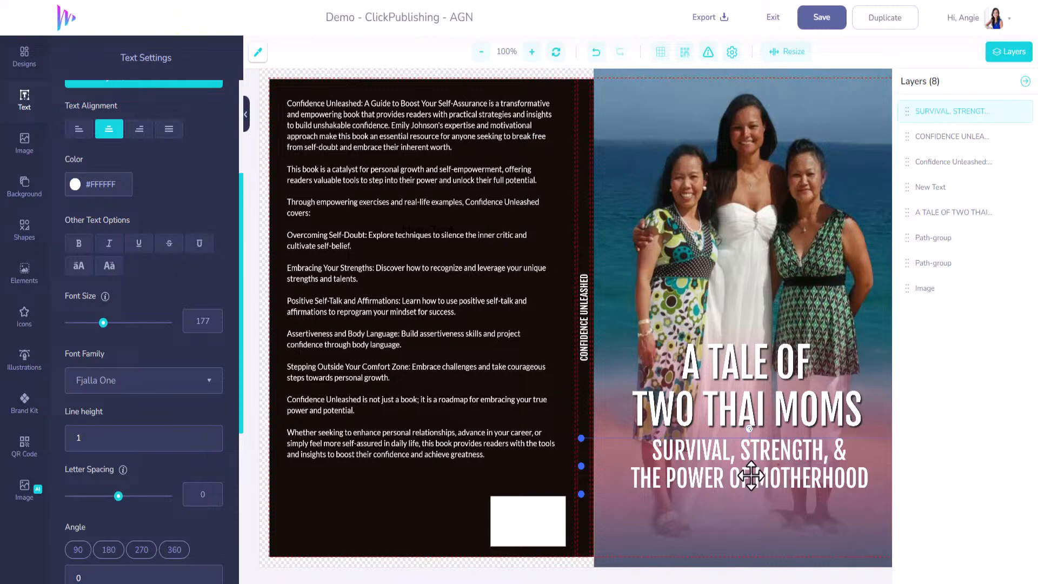
Step: Duplicate the subtitle, place the copy below it near the front cover's lower edge and replace its text with the author's name
{"action": "scroll", "coordinate": [108, 463], "scroll_direction": "down", "scroll_amount": 5}
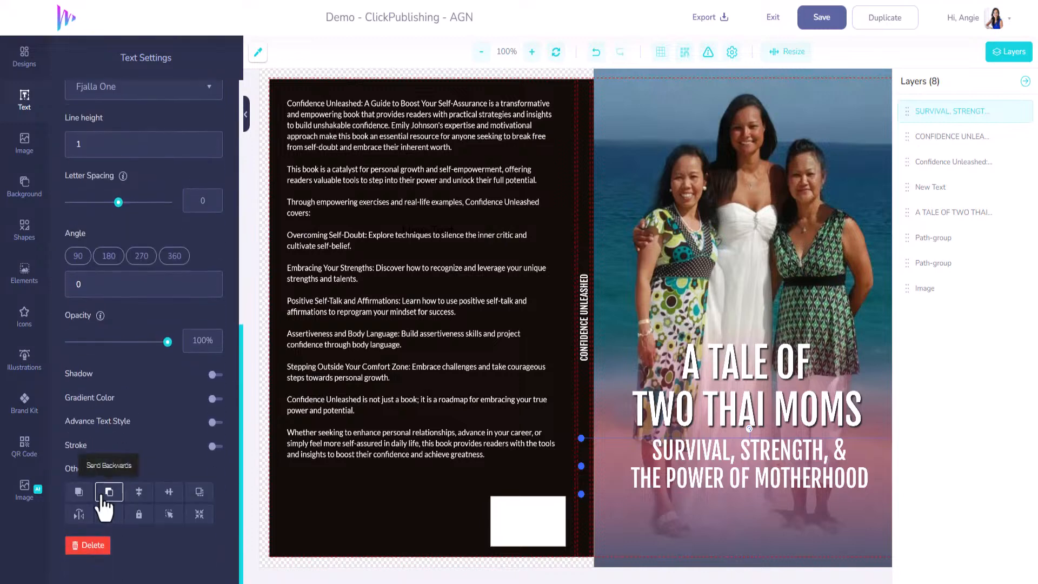
{"action": "left_click", "coordinate": [199, 492]}
{"action": "left_click_drag", "start_coordinate": [743, 500], "coordinate": [702, 523]}
{"action": "scroll", "coordinate": [117, 229], "scroll_direction": "up", "scroll_amount": 6}
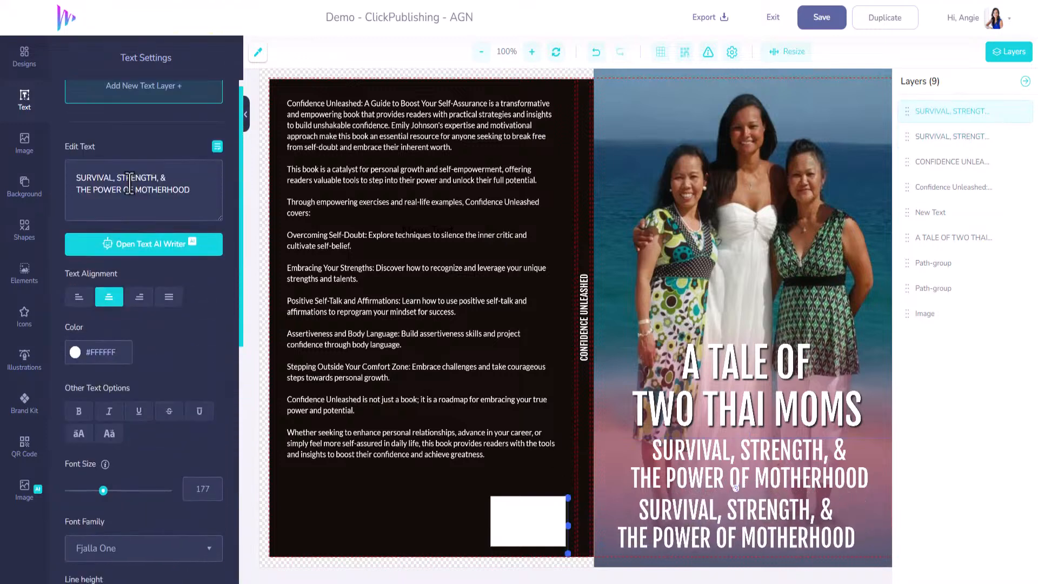
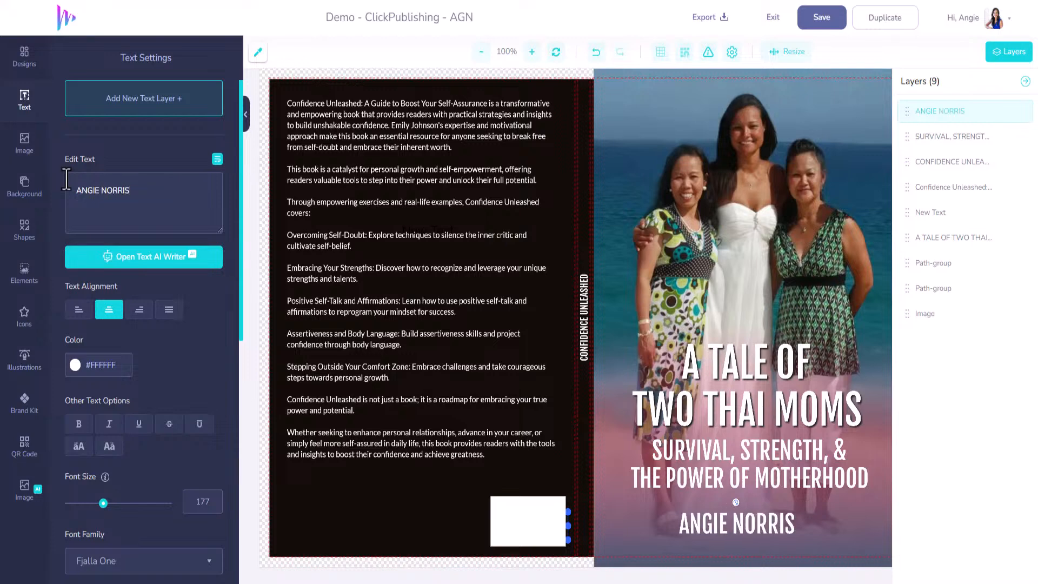
Step: Sample the teal #008C81 from the flowered dress in the photo and apply it to the author's name
{"action": "left_click", "coordinate": [75, 365]}
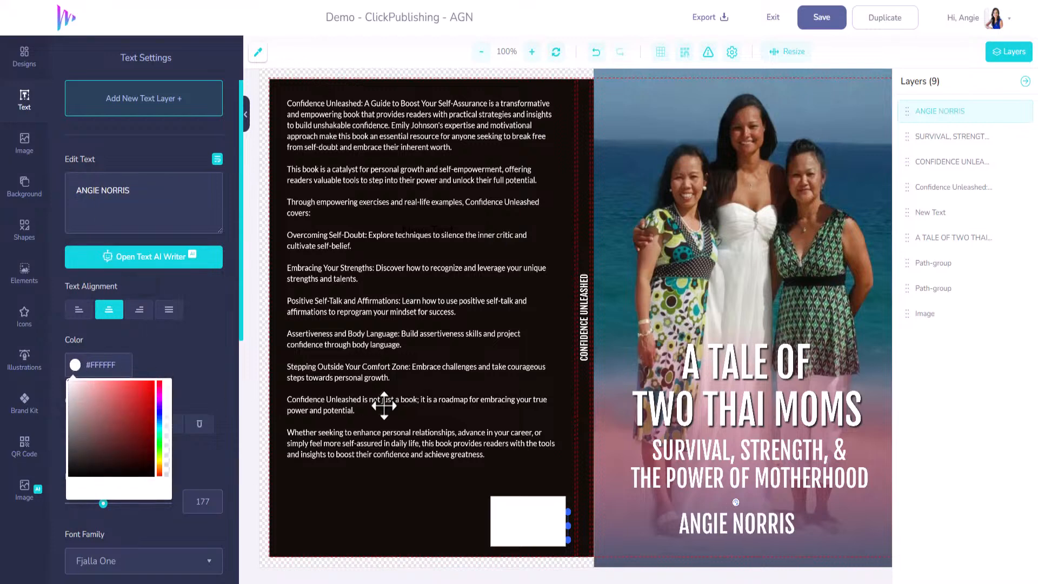
{"action": "left_click", "coordinate": [258, 52]}
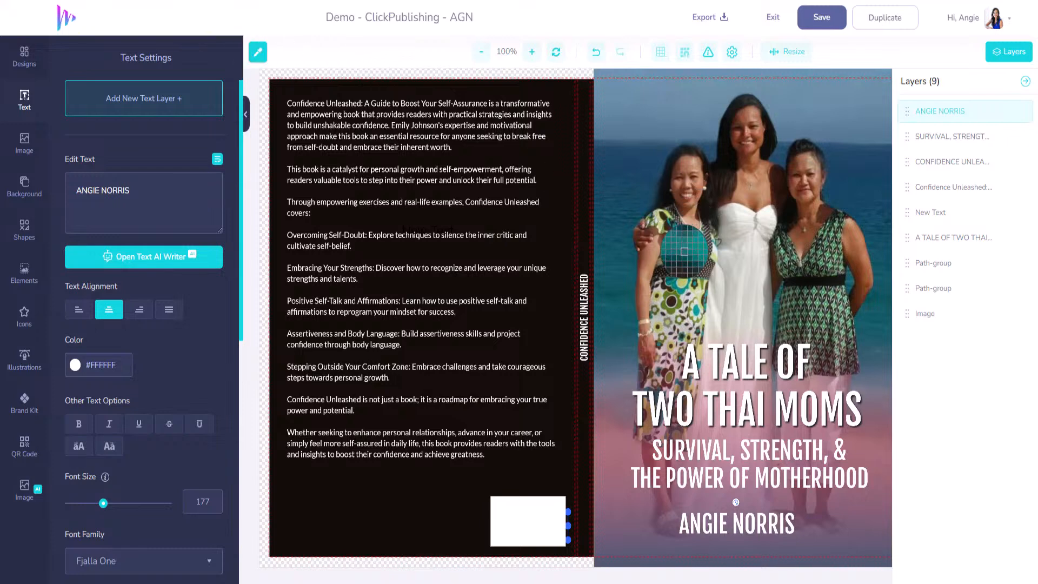
{"action": "left_click", "coordinate": [685, 251]}
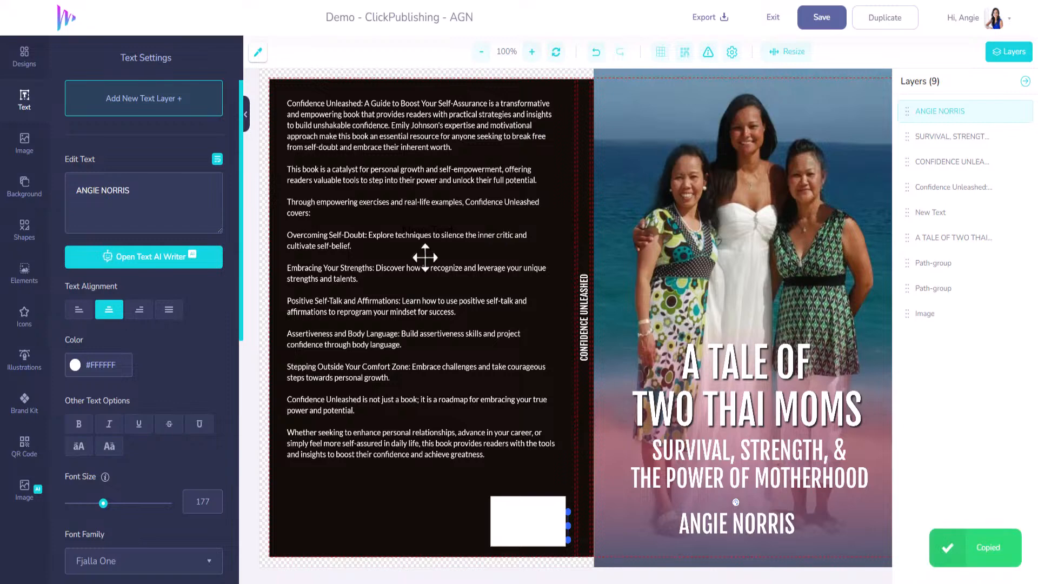
{"action": "left_click", "coordinate": [108, 366]}
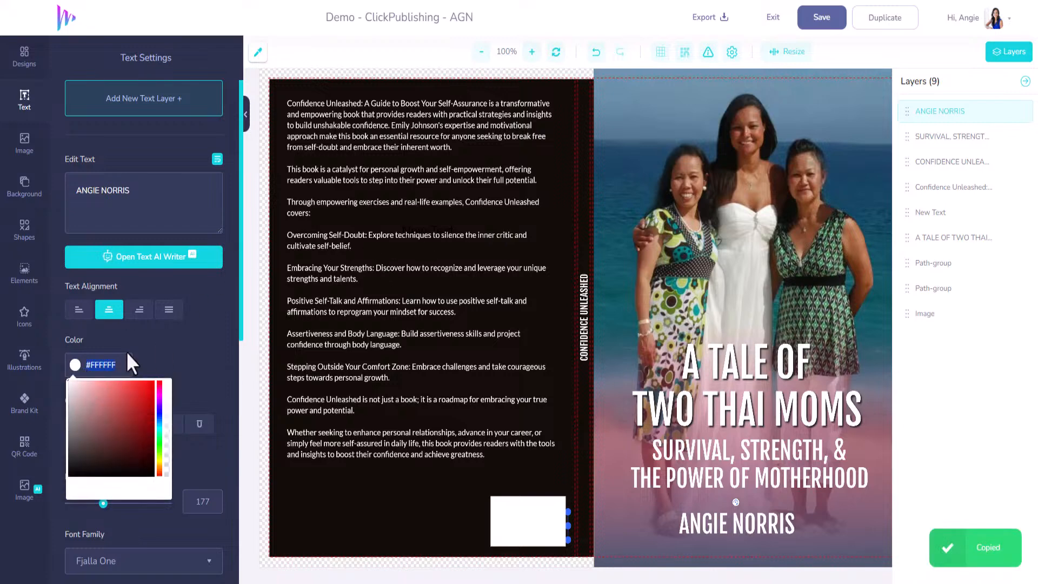
{"action": "key", "text": "ctrl+v"}
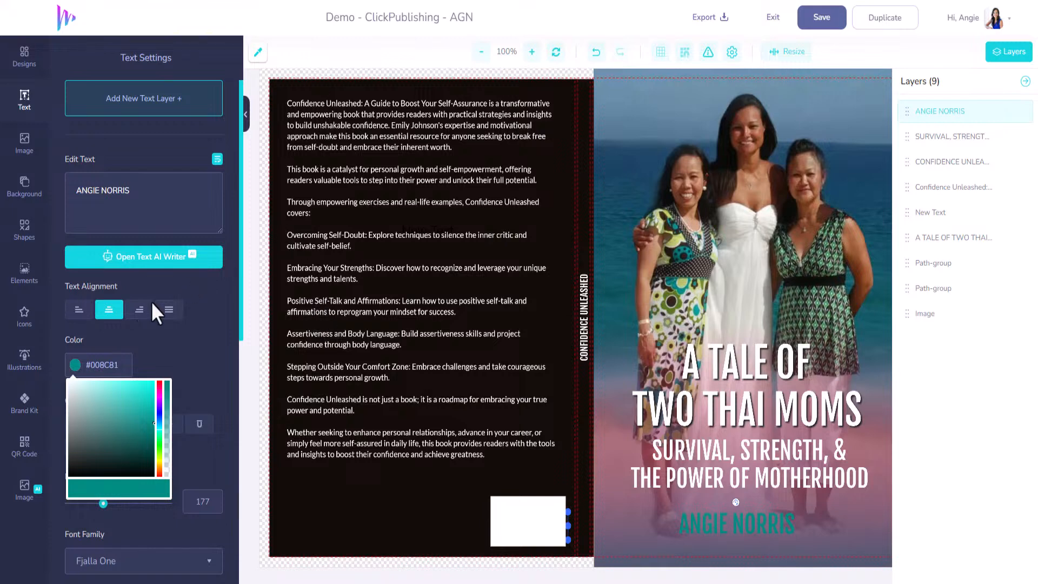
Step: Sample the back cover's near-black #140D0B and apply it to the author's name on the front cover
{"action": "left_click", "coordinate": [259, 56]}
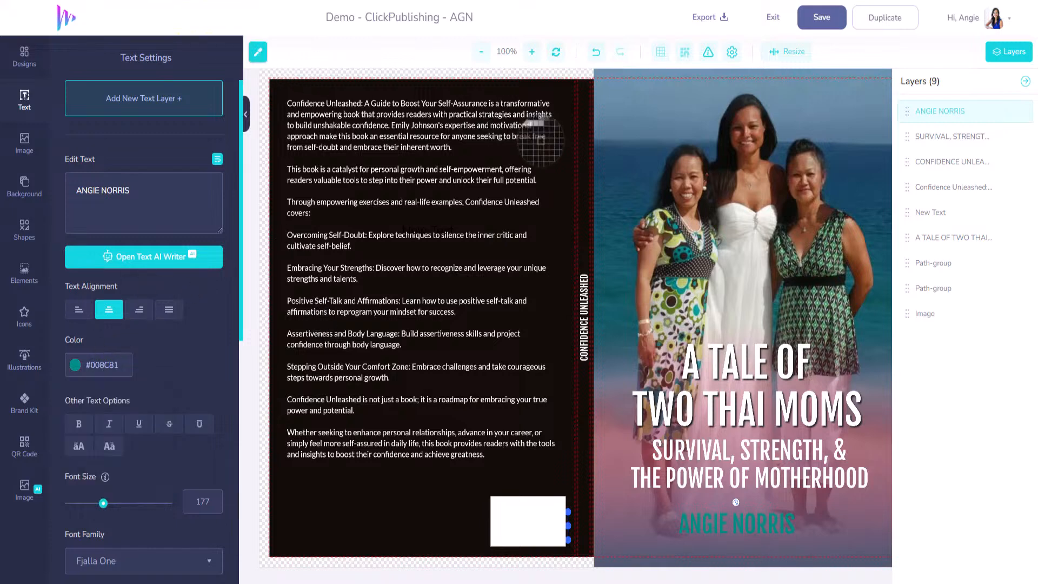
{"action": "left_click", "coordinate": [543, 141]}
{"action": "left_click_drag", "start_coordinate": [123, 366], "coordinate": [62, 368]}
{"action": "key", "text": "ctrl+v"}
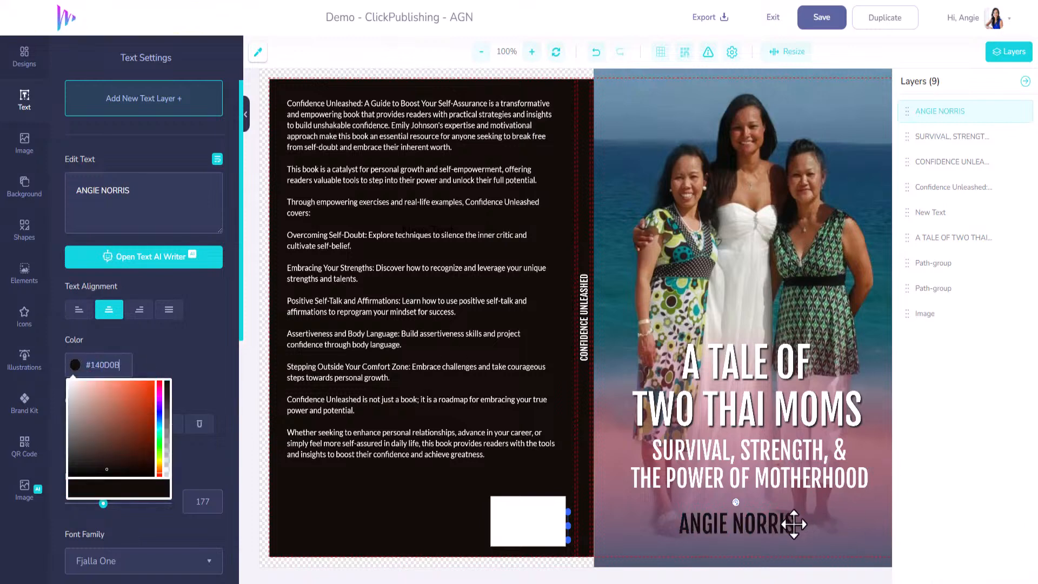
Step: Nudge the author's name slightly up and to the right on the front cover, and save the design
{"action": "left_click_drag", "start_coordinate": [771, 525], "coordinate": [779, 521]}
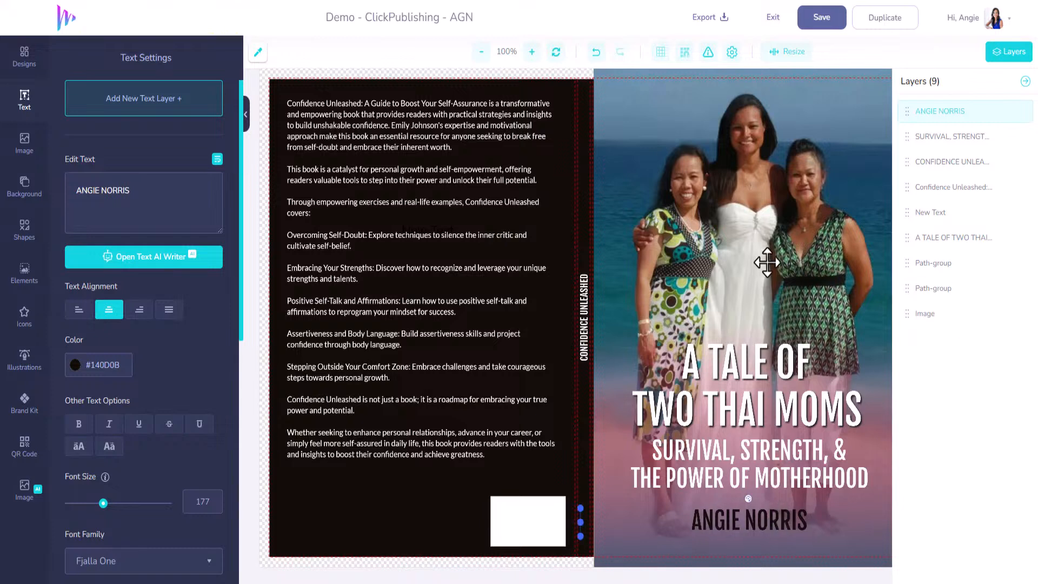
{"action": "left_click", "coordinate": [821, 22]}
Step: Replace the spine text with "A TALE OF TWO THAI MOMS"
{"action": "left_click", "coordinate": [583, 307]}
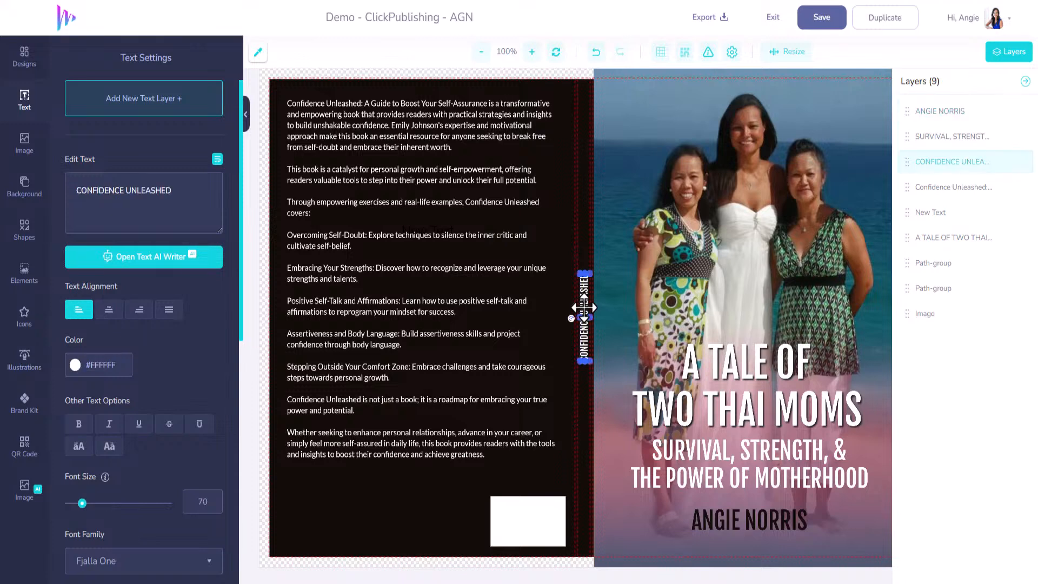
{"action": "left_click_drag", "start_coordinate": [173, 190], "coordinate": [109, 189]}
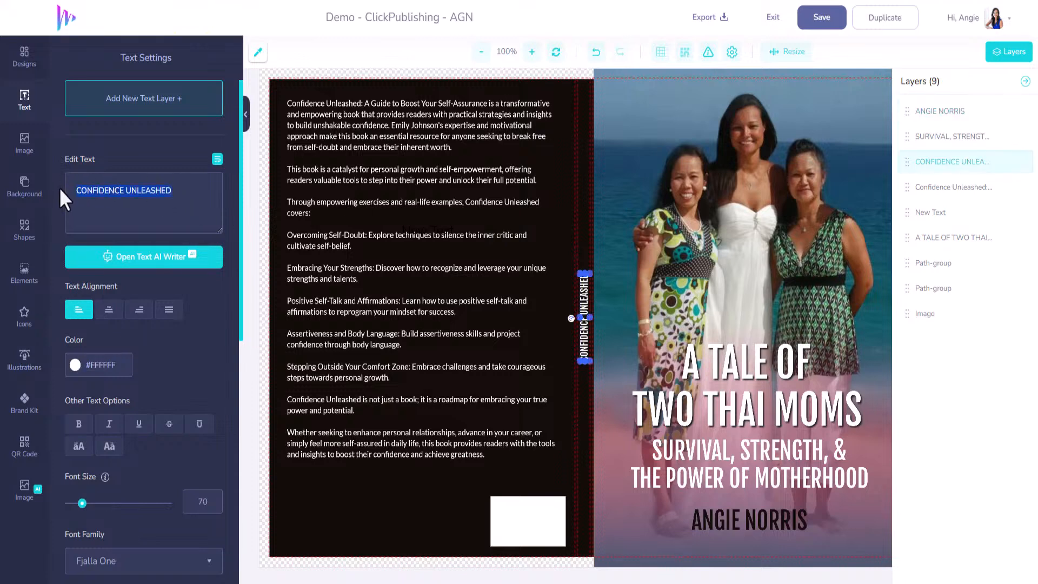
{"action": "type", "text": "A TALE OF TWO"}
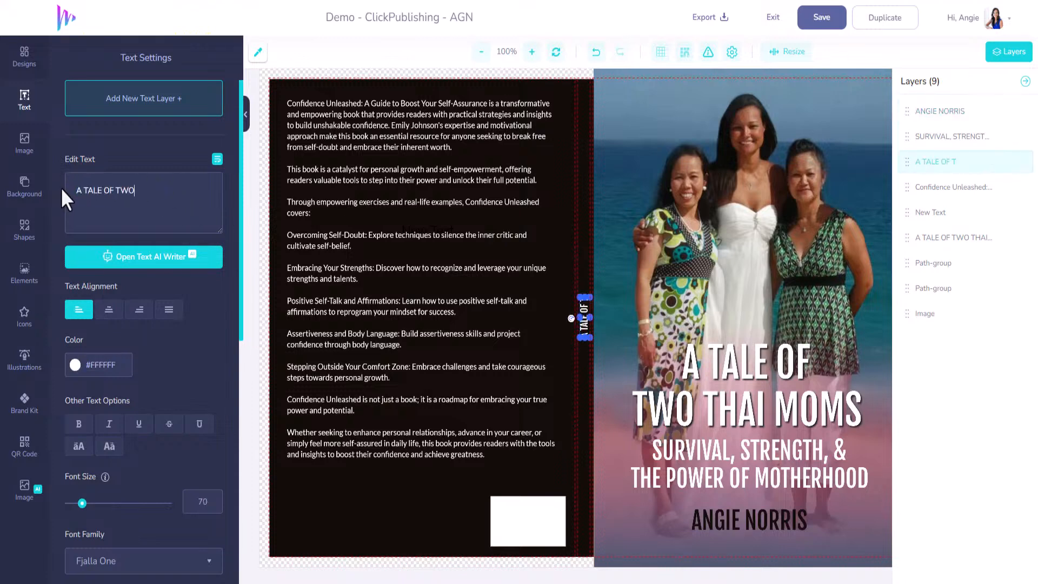
{"action": "type", "text": " THAI MOMS"}
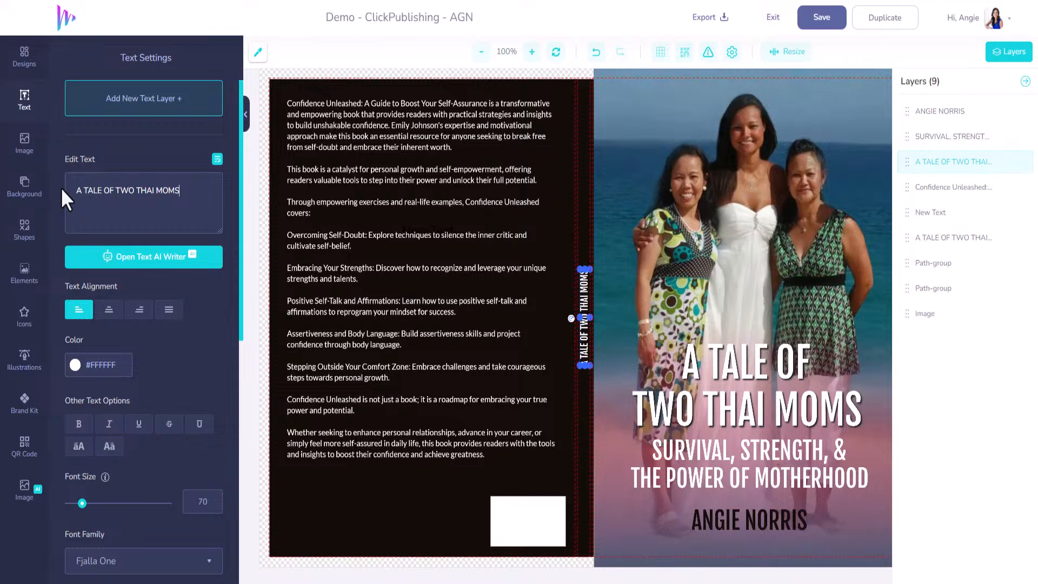
Step: Replace the back-cover description with the copied "A Tale of Two Thai Moms" blurb
{"action": "left_click", "coordinate": [432, 292]}
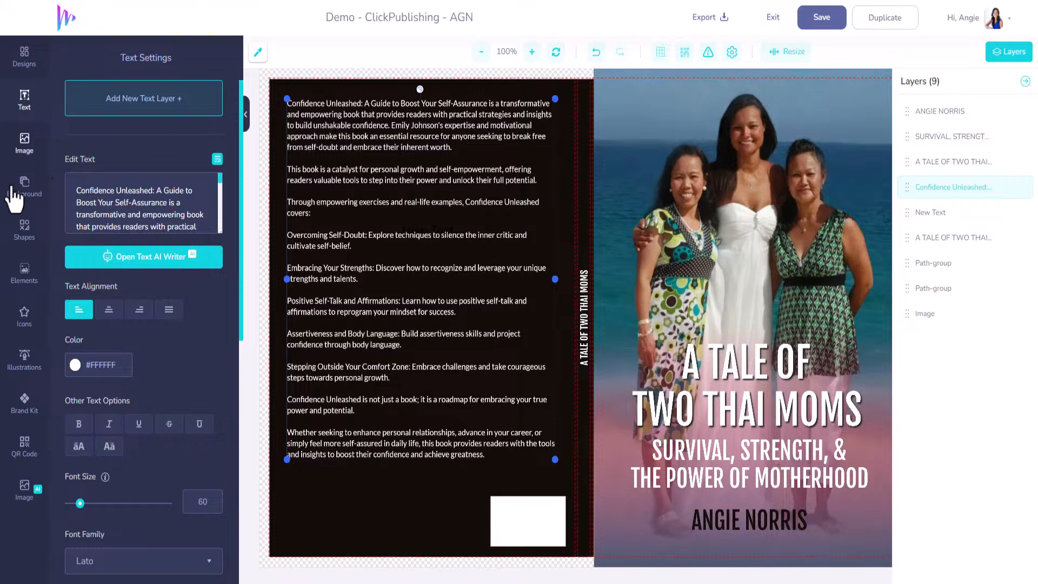
{"action": "left_click_drag", "start_coordinate": [73, 190], "coordinate": [137, 267]}
{"action": "key", "text": "ctrl+v"}
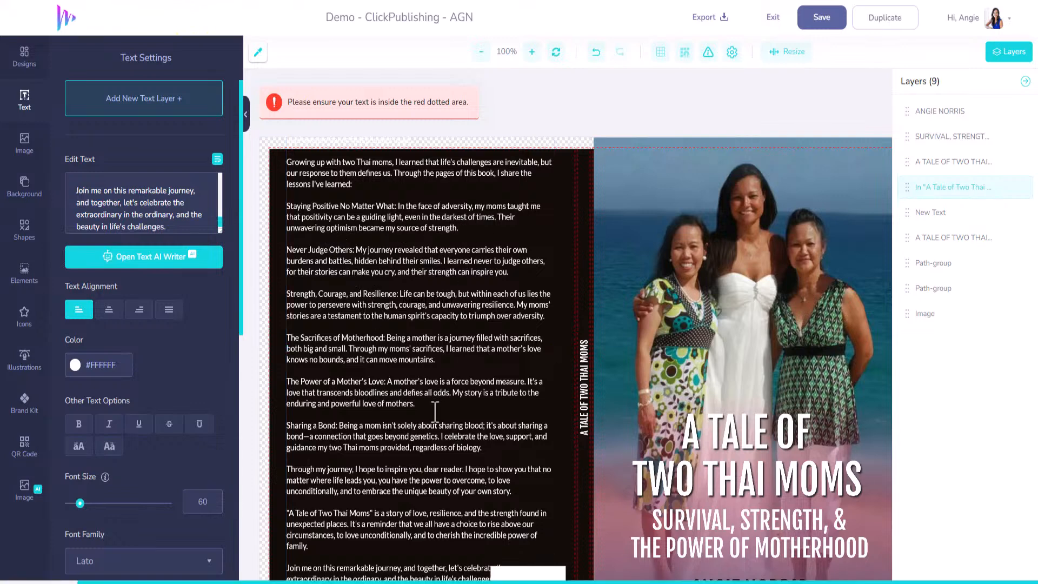
{"action": "scroll", "coordinate": [368, 448], "scroll_direction": "down", "scroll_amount": 1}
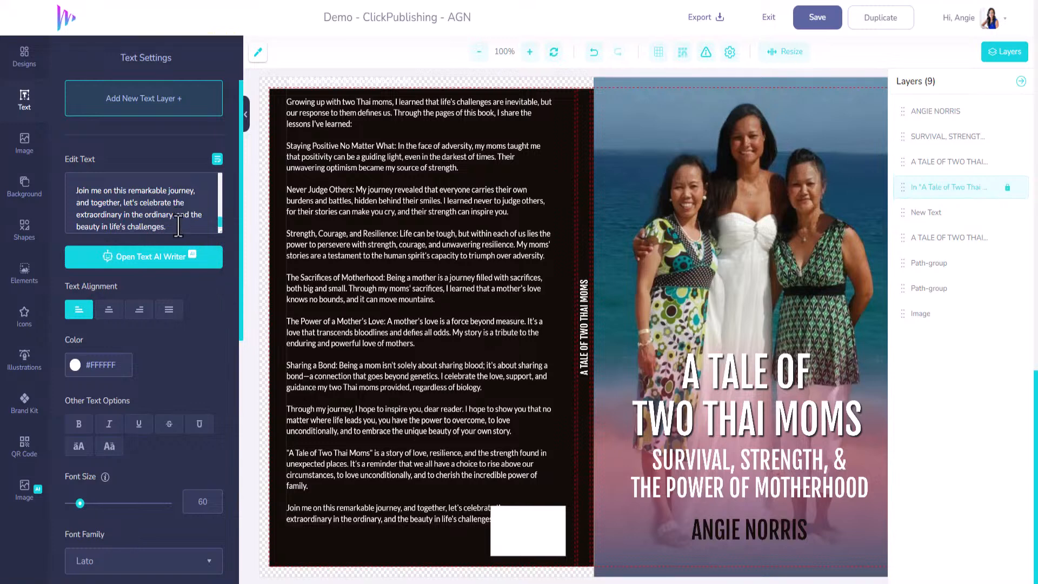
Step: Clear the back-cover description and paste the full blurb in again
{"action": "left_click_drag", "start_coordinate": [178, 226], "coordinate": [17, 111]}
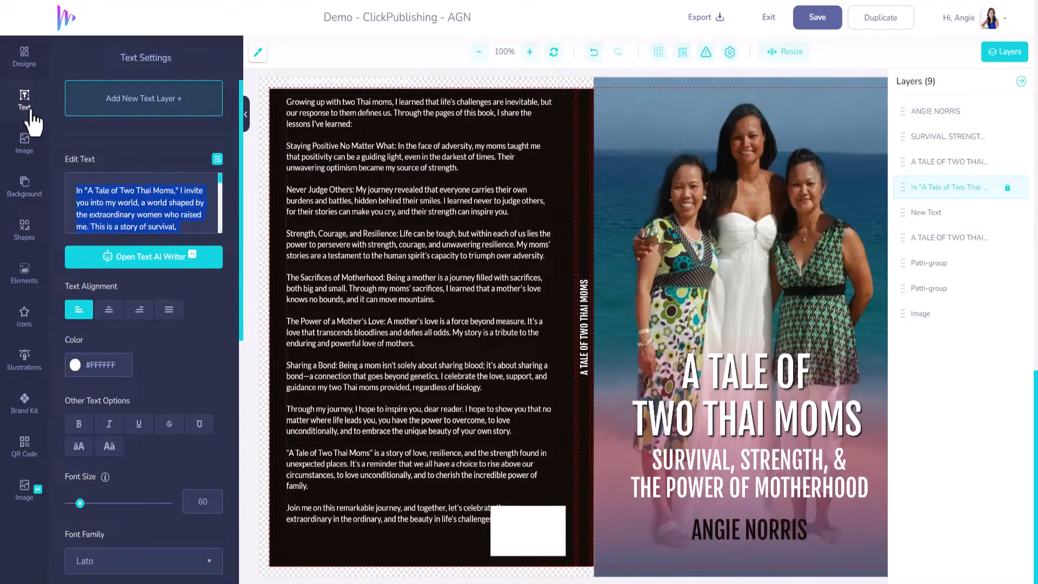
{"action": "key", "text": "BackSpace"}
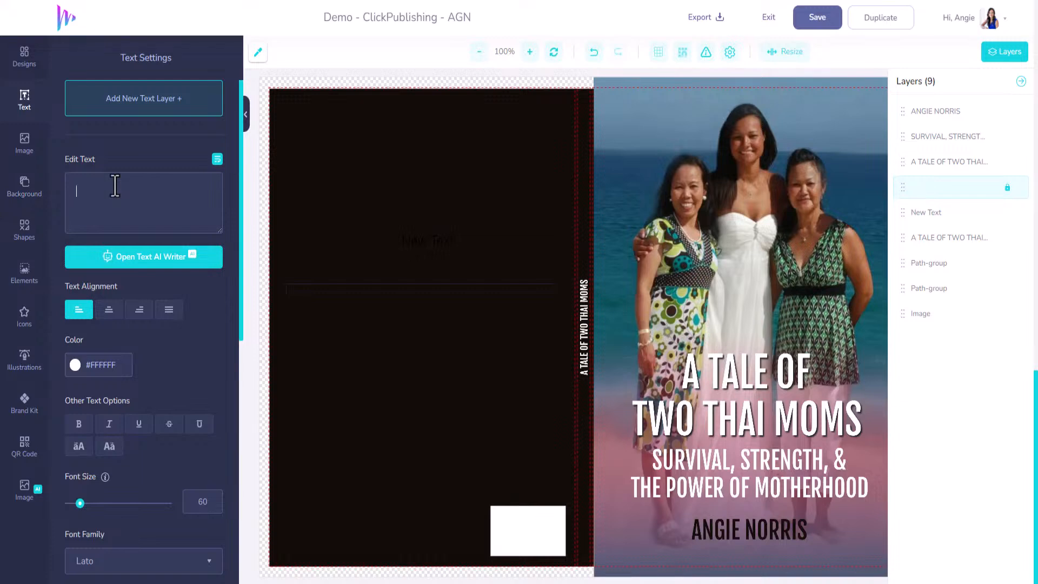
{"action": "key", "text": "ctrl+v"}
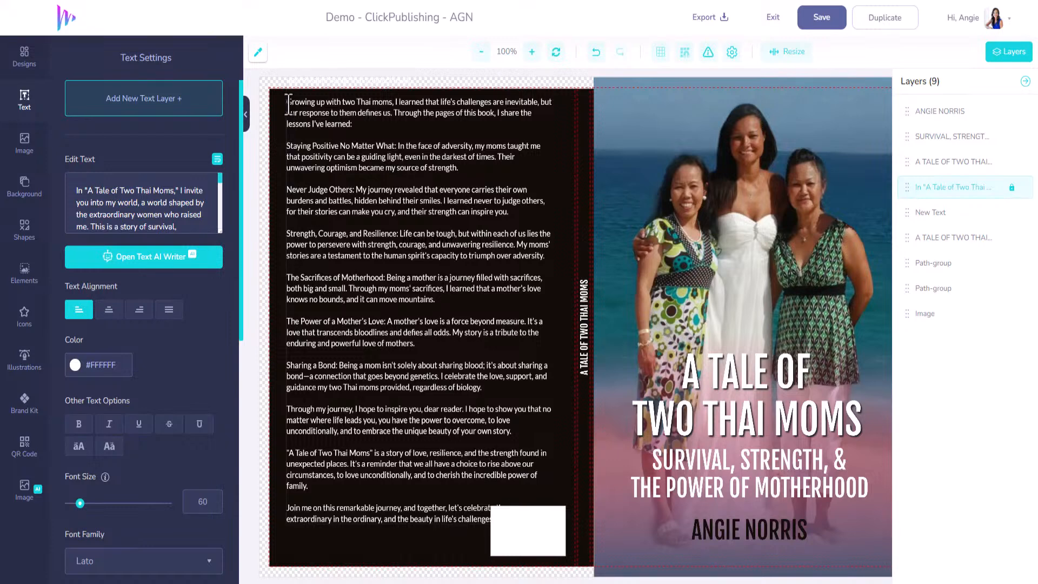
Step: Delete the four lesson paragraphs from "Staying Positive No Matter What" through "The Sacrifices of Motherhood" from the back-cover blurb
{"action": "left_click_drag", "start_coordinate": [288, 103], "coordinate": [462, 265]}
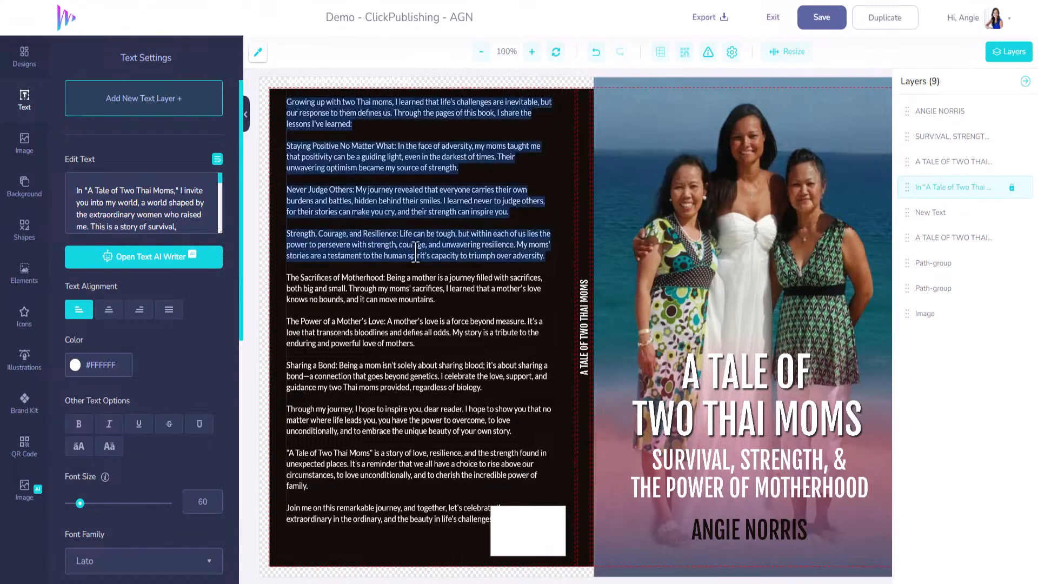
{"action": "left_click", "coordinate": [310, 136]}
{"action": "left_click_drag", "start_coordinate": [286, 145], "coordinate": [461, 310]}
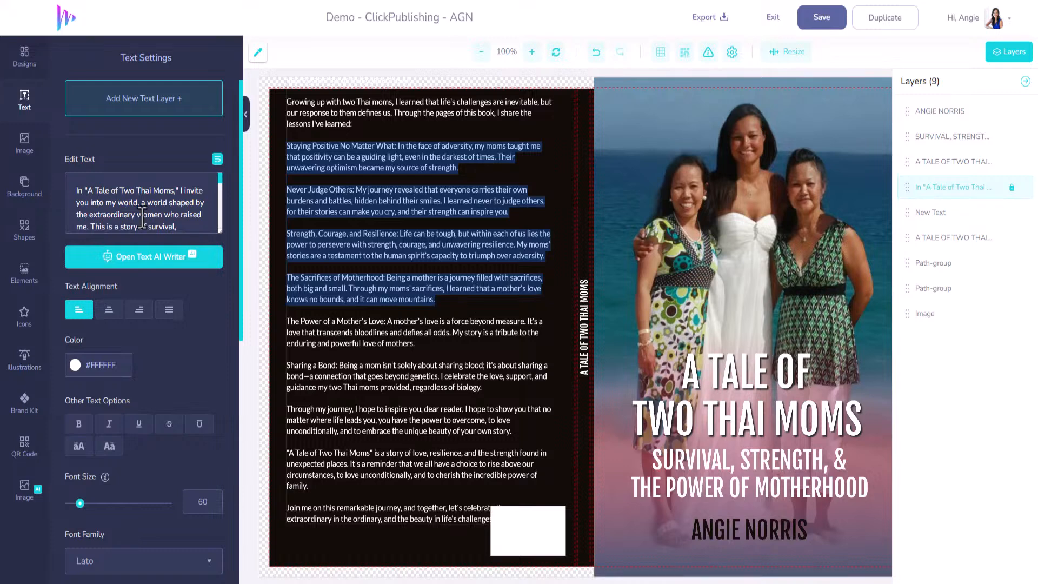
{"action": "scroll", "coordinate": [135, 216], "scroll_direction": "down", "scroll_amount": 5}
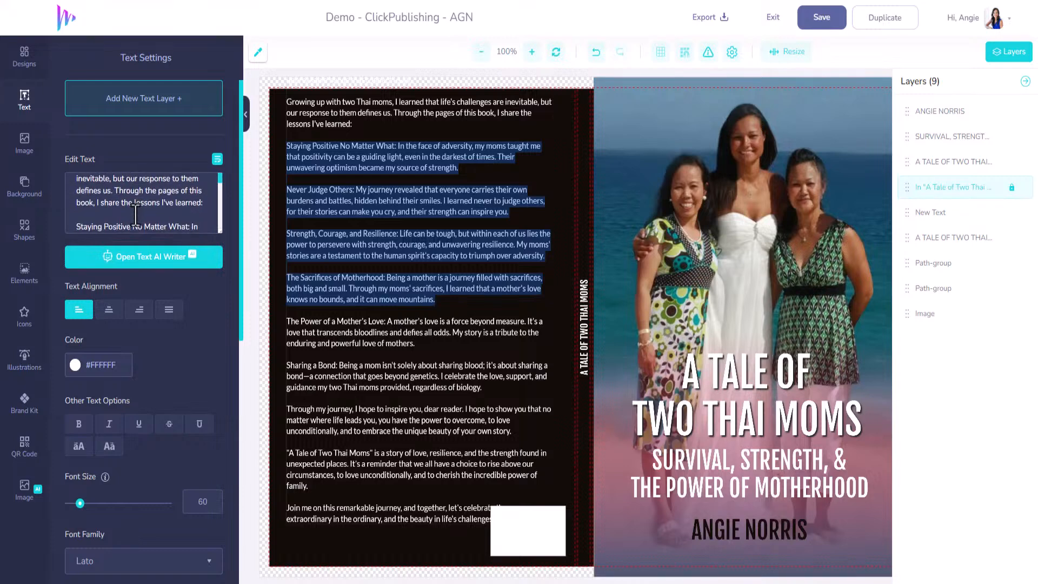
{"action": "scroll", "coordinate": [135, 215], "scroll_direction": "up", "scroll_amount": 5}
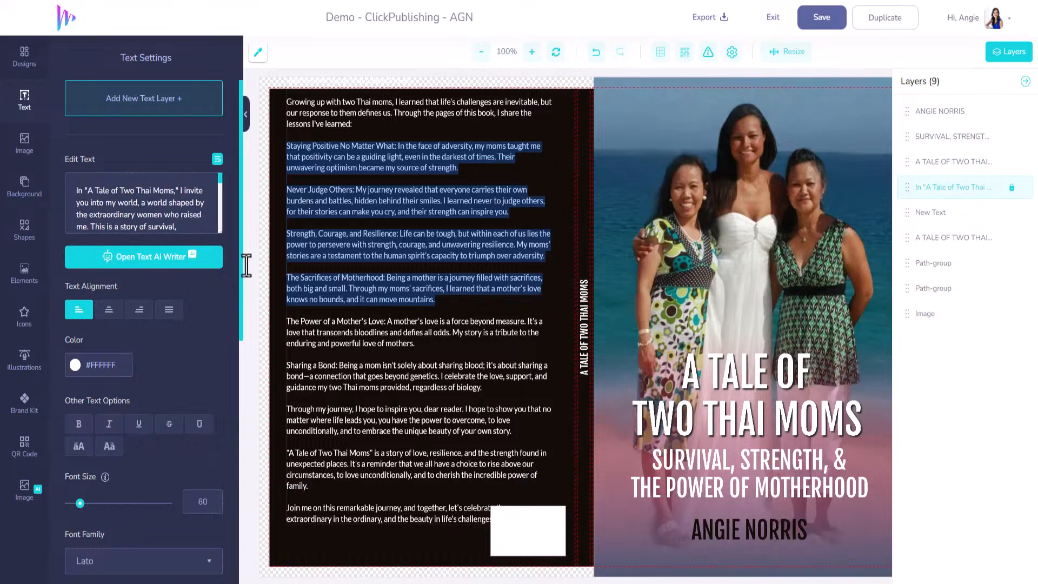
{"action": "scroll", "coordinate": [181, 221], "scroll_direction": "down", "scroll_amount": 10}
{"action": "key", "text": "BackSpace"}
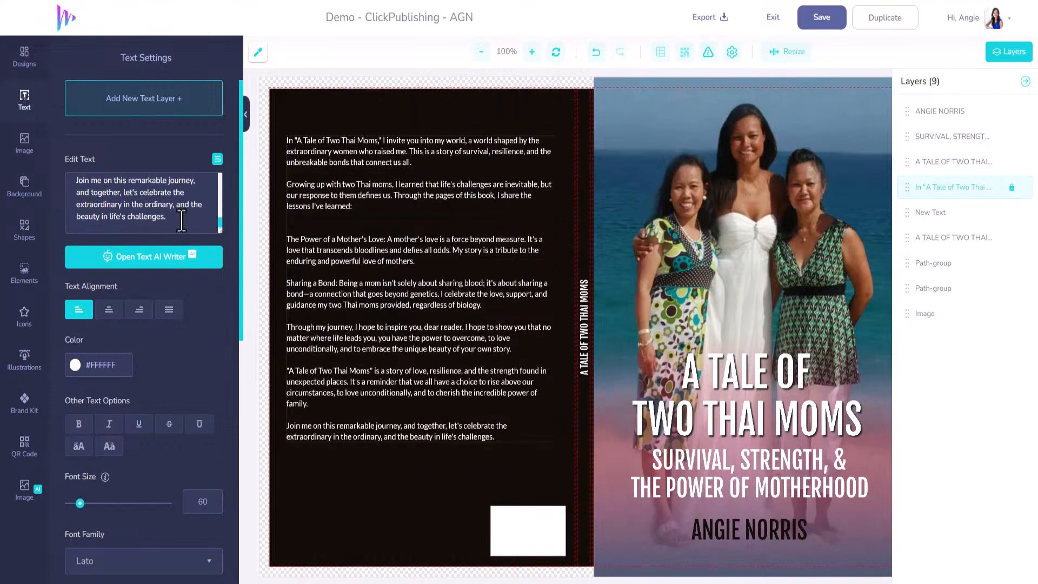
Step: Replace the duplicated "Staying Positive No Matter What" paragraphs in the blurb with the copied condensed versions of the four lessons
{"action": "left_click_drag", "start_coordinate": [181, 221], "coordinate": [3, 116]}
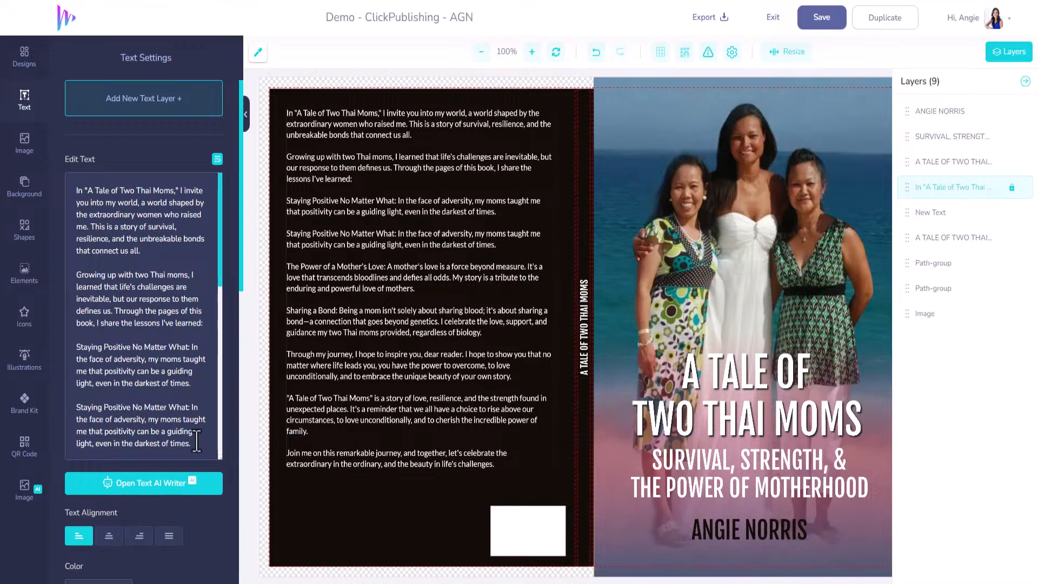
{"action": "left_click_drag", "start_coordinate": [194, 445], "coordinate": [72, 353]}
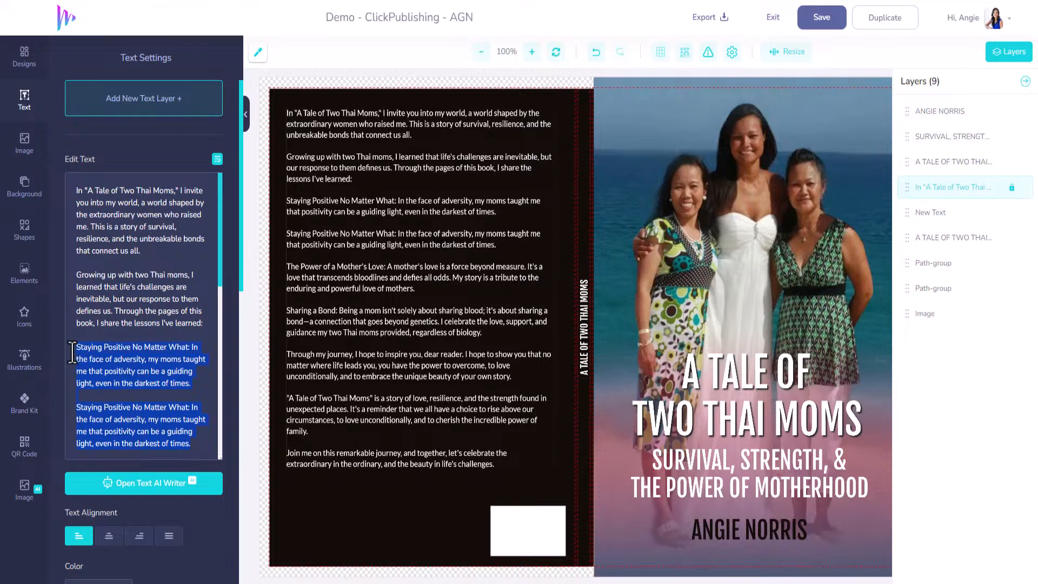
{"action": "type", "text": "Staying Positive No Matter What: In the face of adversity, my moms taught me that positivity can be a guiding light, even in the darkest of times.  Never Judge Others: My journey revealed that everyone carries their own burdens and battles, hidden behind their smiles.  Strength, Courage, and Resilience: Life can be tough, but within each of us lies the power to persevere with strength, courage, and unwavering resilience.  The Sacrifices of Motherhood: Through my moms' sacrifices, I learned that a mother's love knows no bounds, and it can move mountains."}
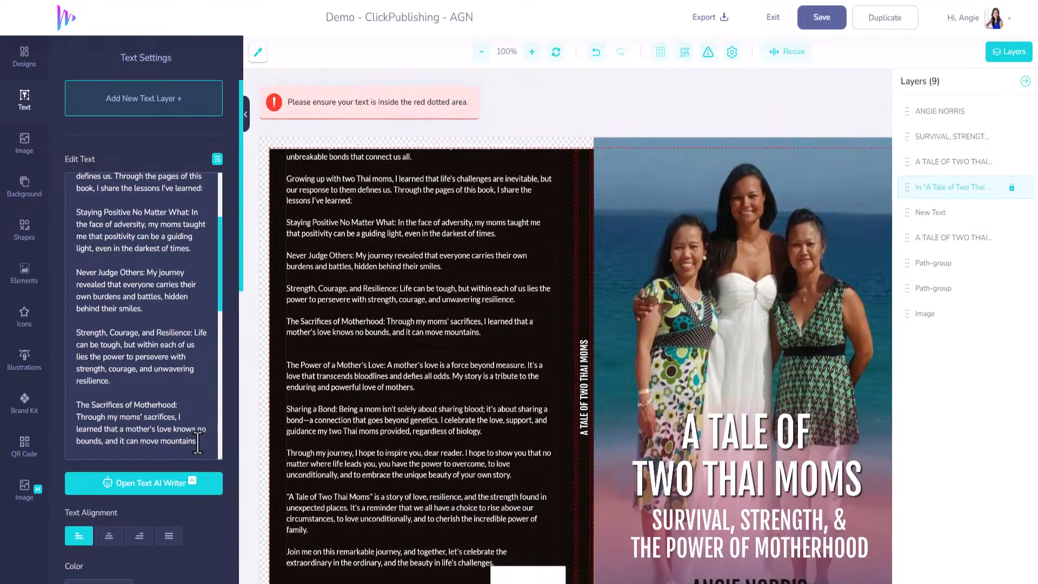
Step: Shorten the fourth lesson to the dashed line "- The Sacrifices of Motherhood" and remove the extra blank line below it
{"action": "mouse_move", "coordinate": [198, 443]}
{"action": "left_mouse_down"}
{"action": "mouse_move", "coordinate": [178, 431]}
{"action": "mouse_move", "coordinate": [75, 421]}
{"action": "mouse_move", "coordinate": [199, 442]}
{"action": "left_mouse_up"}
{"action": "left_click", "coordinate": [177, 410]}
{"action": "key", "text": "BackSpace"}
{"action": "key", "text": "BackSpace"}
{"action": "key", "text": "BackSpace"}
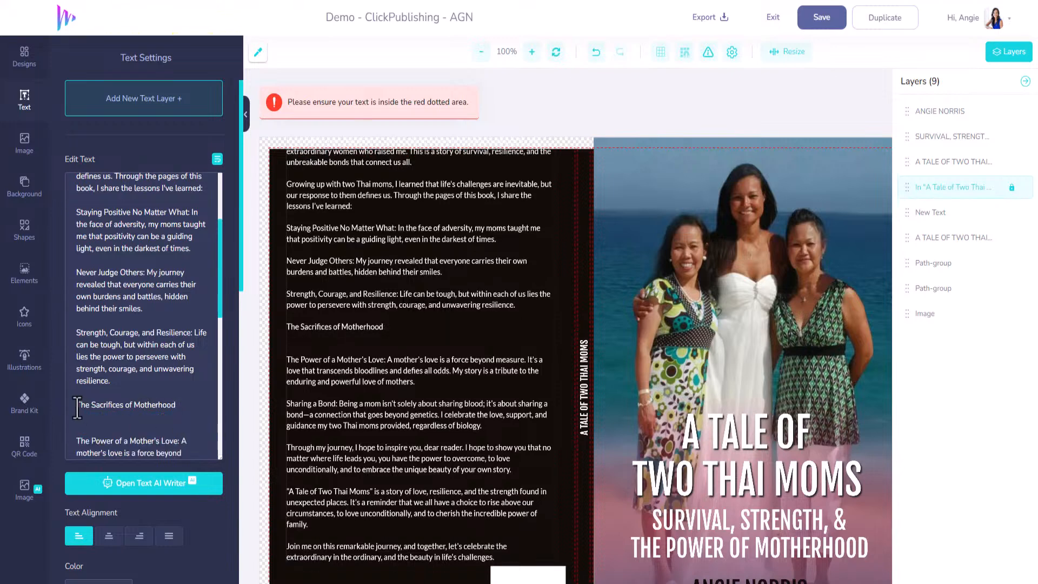
{"action": "left_click", "coordinate": [77, 406]}
{"action": "type", "text": "-0"}
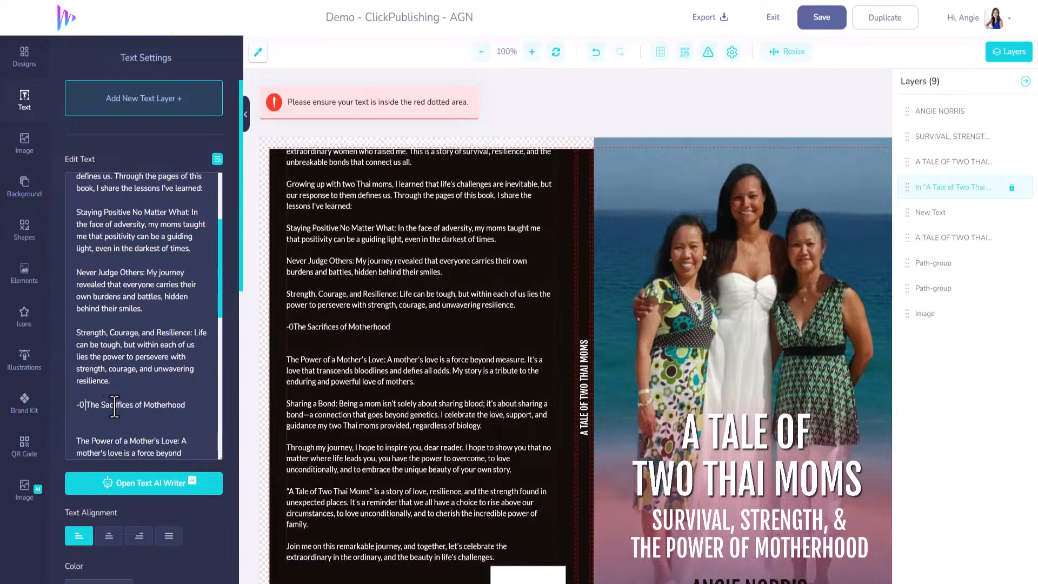
{"action": "key", "text": "Left"}
{"action": "key", "text": "Left"}
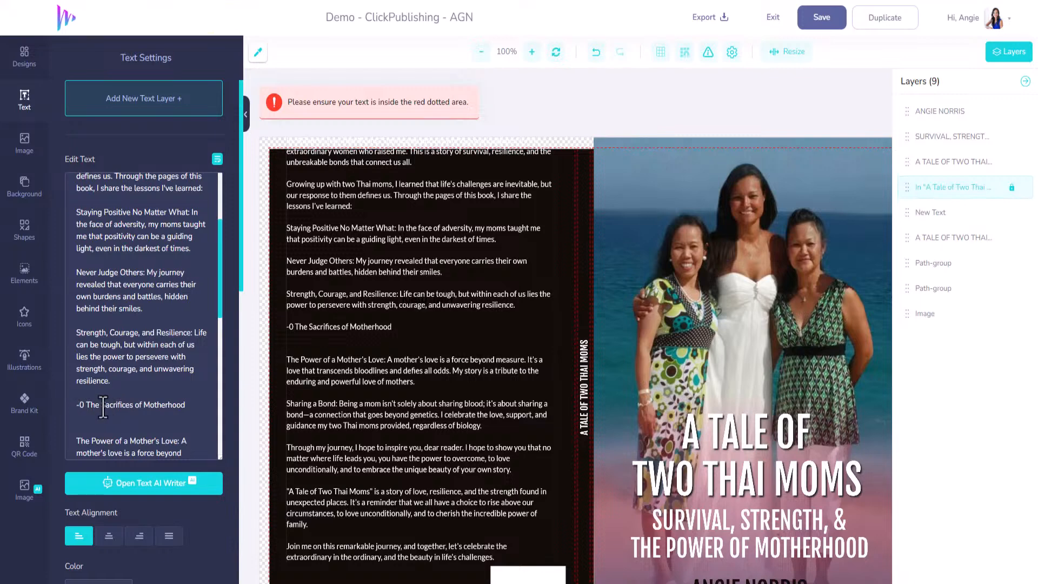
{"action": "key", "text": "Delete"}
{"action": "key", "text": "Delete"}
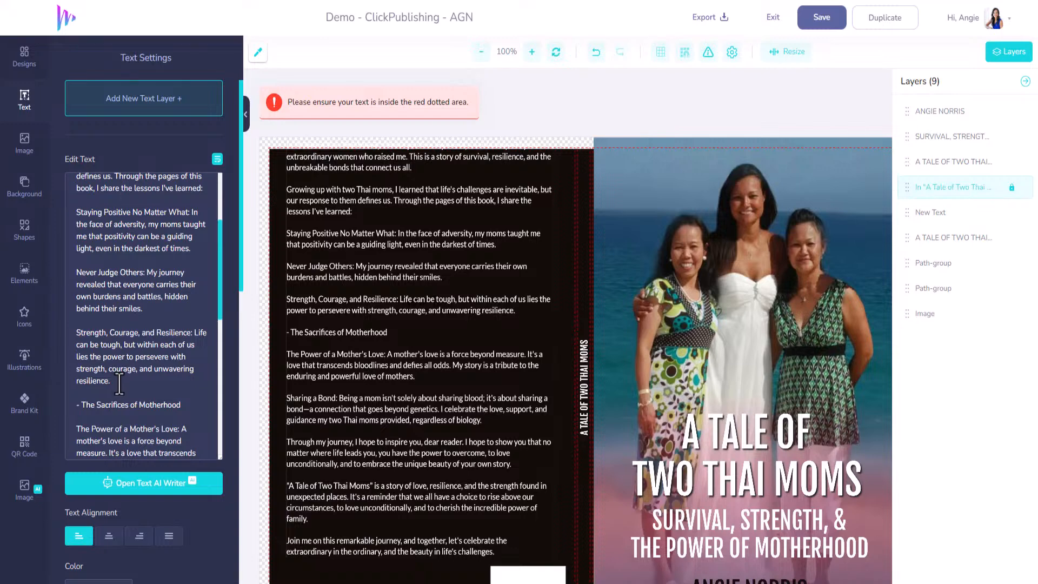
Step: Reduce the third lesson to the dashed line "- Strength, Courage, and Resilience"
{"action": "left_click", "coordinate": [77, 333]}
{"action": "type", "text": "-"}
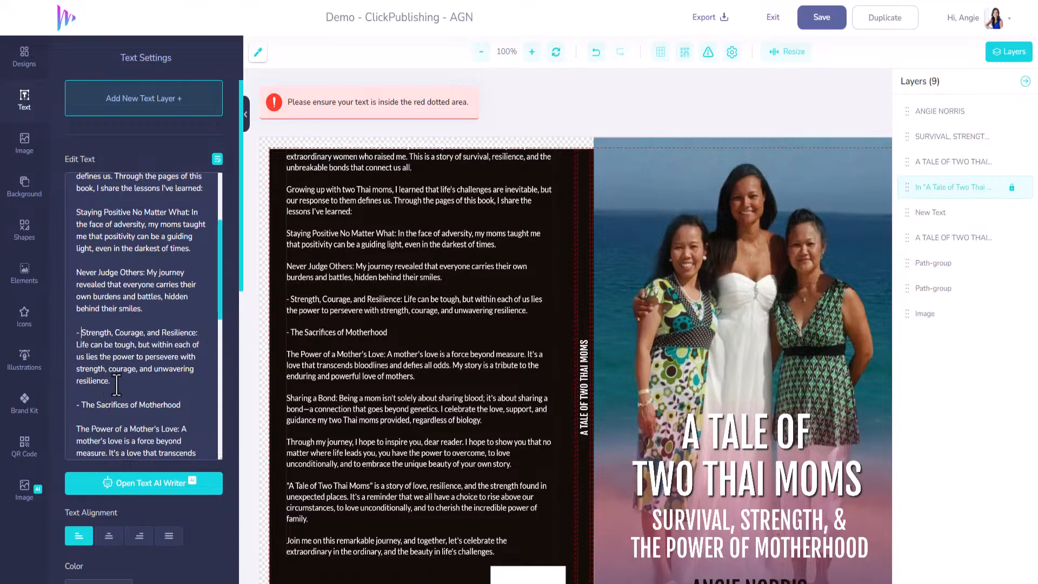
{"action": "left_click_drag", "start_coordinate": [112, 382], "coordinate": [76, 349]}
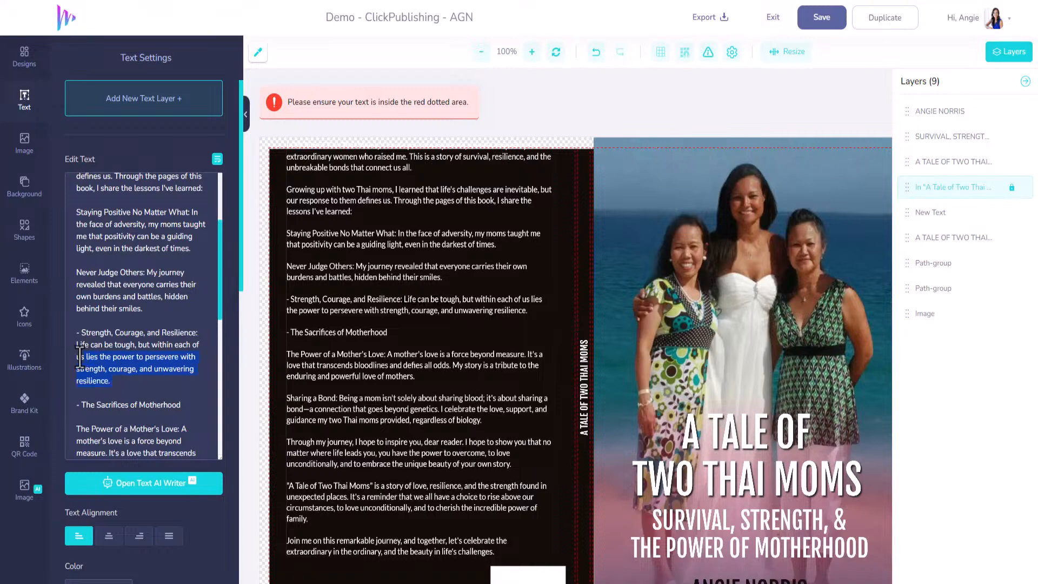
{"action": "key", "text": "BackSpace"}
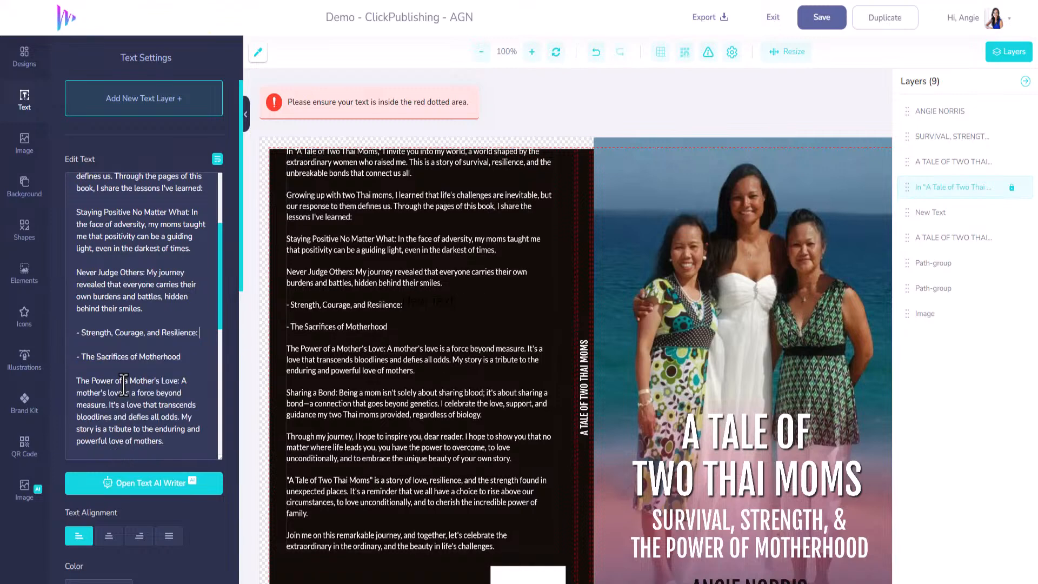
{"action": "key", "text": "BackSpace"}
Step: Reduce the second lesson to the dashed line "- Never Judge Others"
{"action": "left_click_drag", "start_coordinate": [147, 309], "coordinate": [144, 279]}
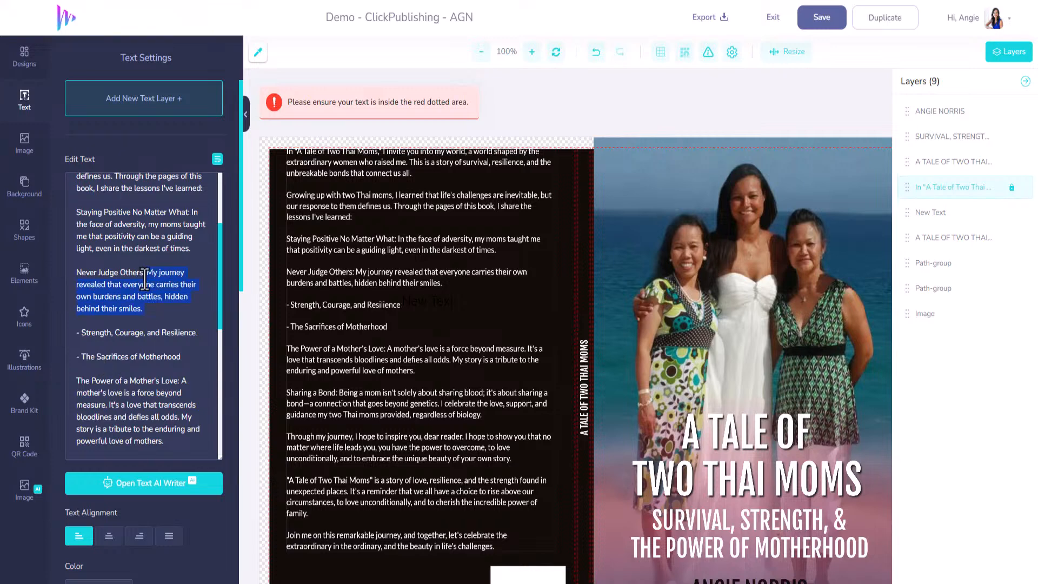
{"action": "key", "text": "BackSpace"}
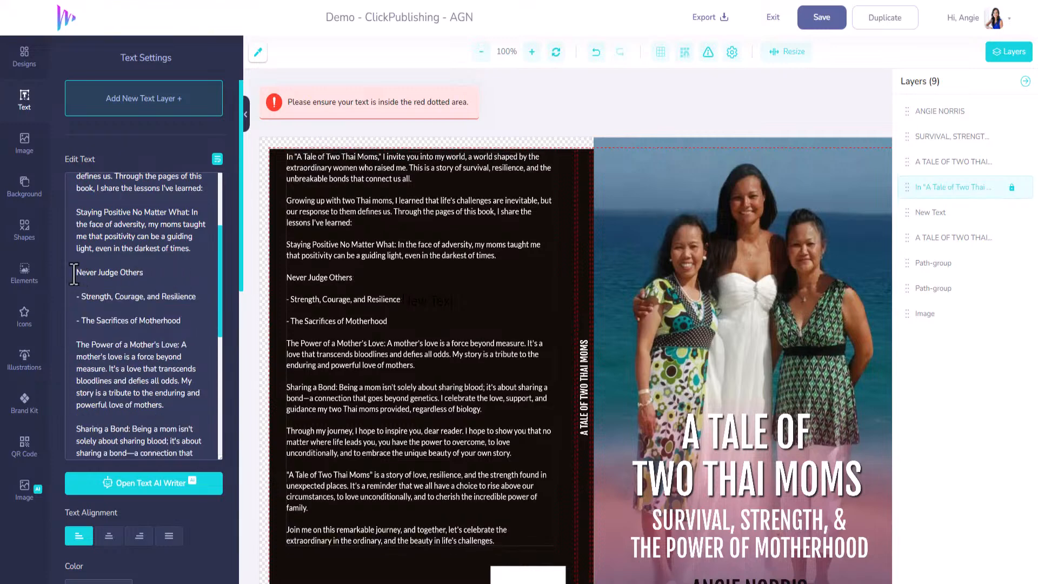
{"action": "left_click", "coordinate": [78, 273]}
{"action": "type", "text": "-"}
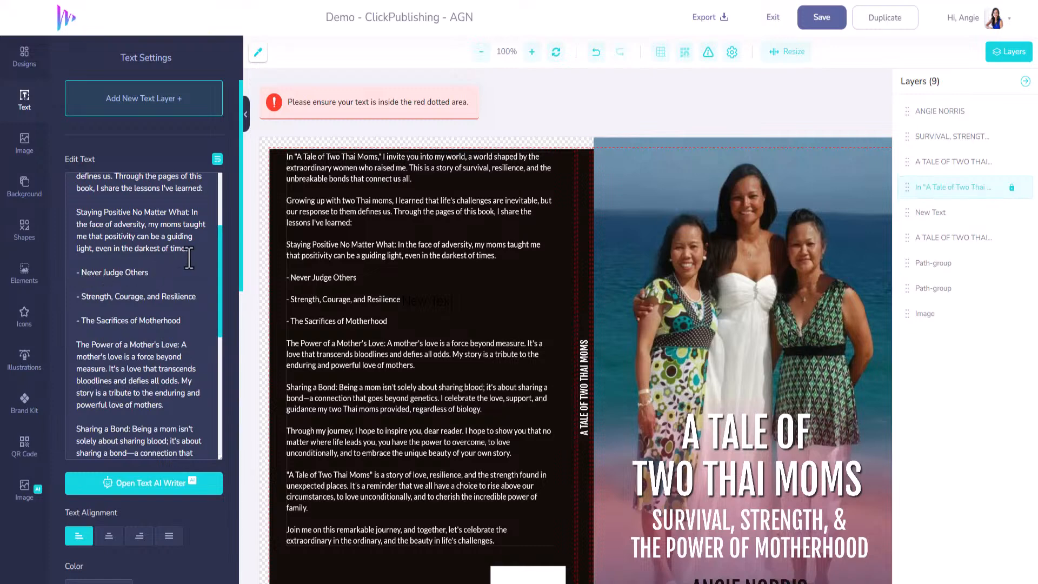
Step: Reduce the first lesson to the dashed line "- Staying Positive No Matter What"
{"action": "left_click_drag", "start_coordinate": [191, 250], "coordinate": [186, 211]}
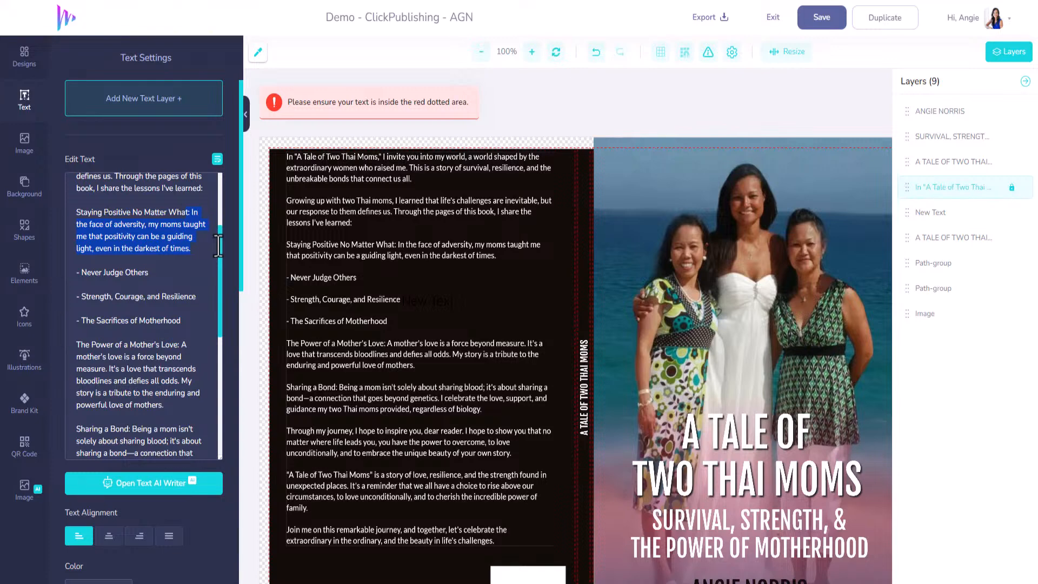
{"action": "key", "text": "BackSpace"}
{"action": "left_click", "coordinate": [76, 212]}
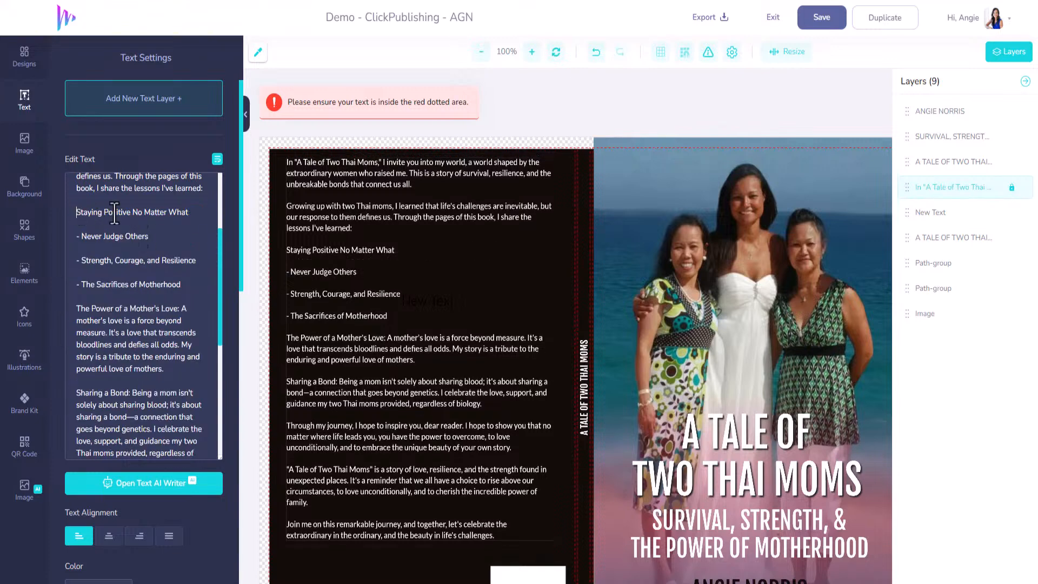
{"action": "type", "text": "-"}
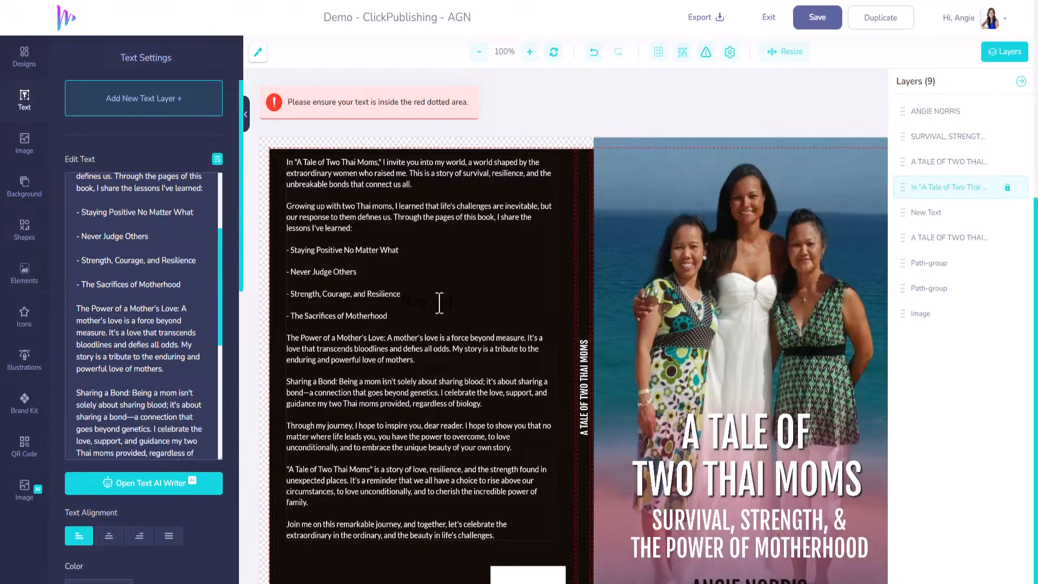
Step: Hide the stray "New Text" layer and move the back-cover blurb slightly down
{"action": "mouse_move", "coordinate": [910, 220]}
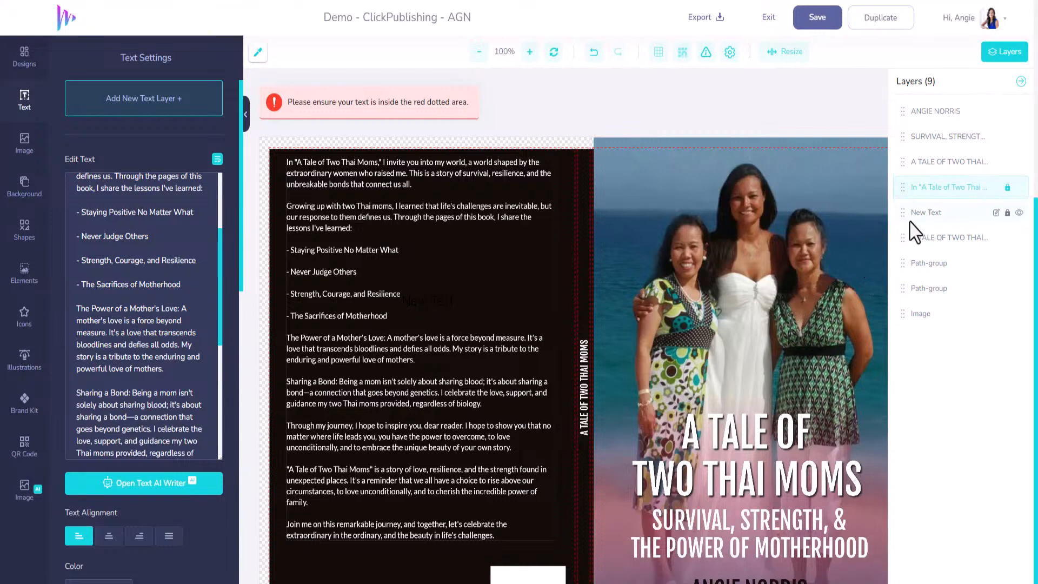
{"action": "left_click", "coordinate": [1019, 212]}
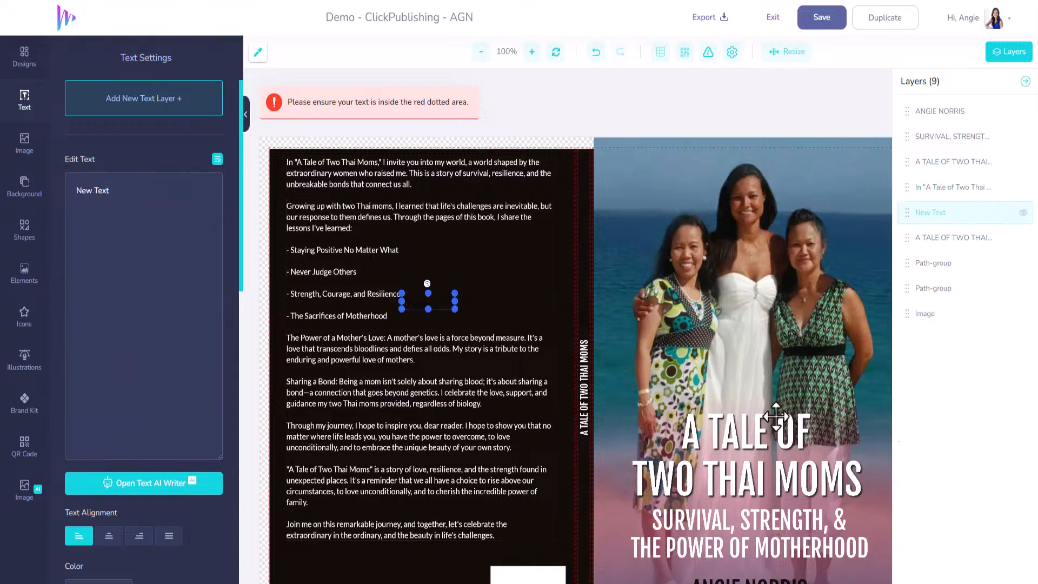
{"action": "left_click", "coordinate": [343, 201]}
{"action": "left_click_drag", "start_coordinate": [344, 202], "coordinate": [344, 214]}
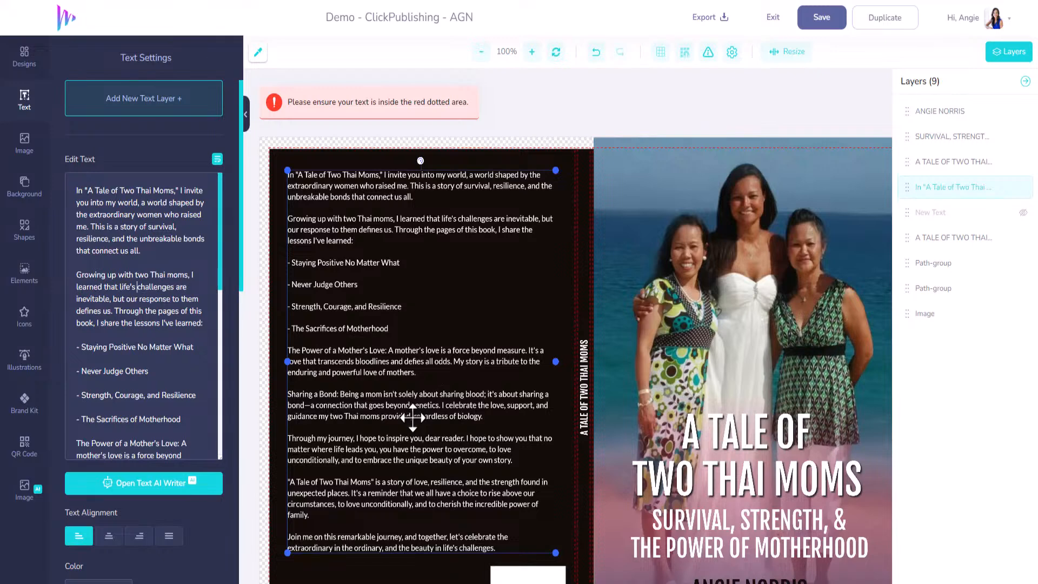
Step: Stretch the near-black back-cover shape to the canvas's upper and left edges so it fills the bleed there
{"action": "left_click", "coordinate": [493, 161]}
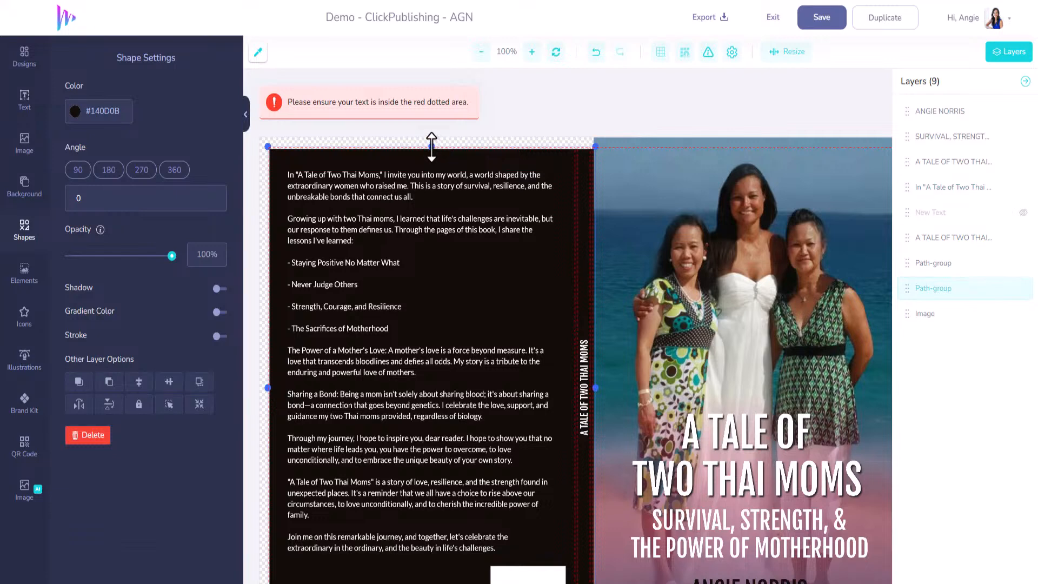
{"action": "left_click_drag", "start_coordinate": [431, 146], "coordinate": [434, 136]}
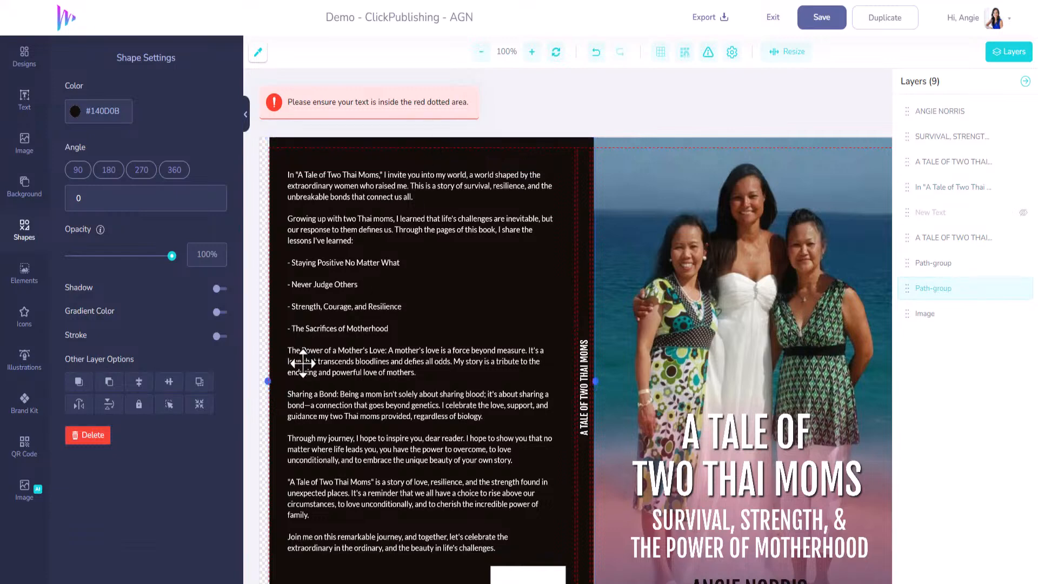
{"action": "left_click_drag", "start_coordinate": [269, 383], "coordinate": [260, 384]}
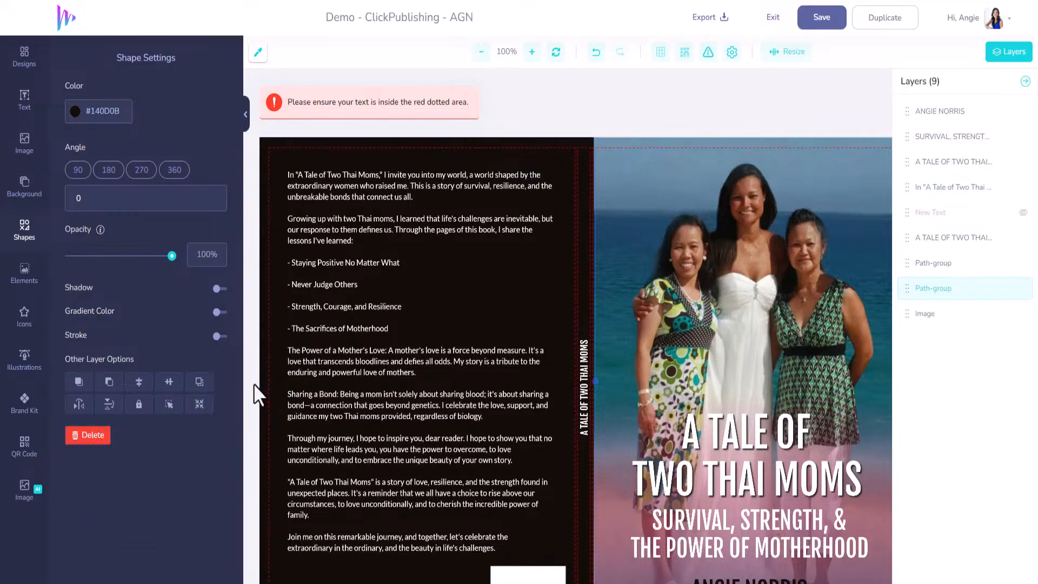
{"action": "scroll", "coordinate": [494, 447], "scroll_direction": "down", "scroll_amount": 2}
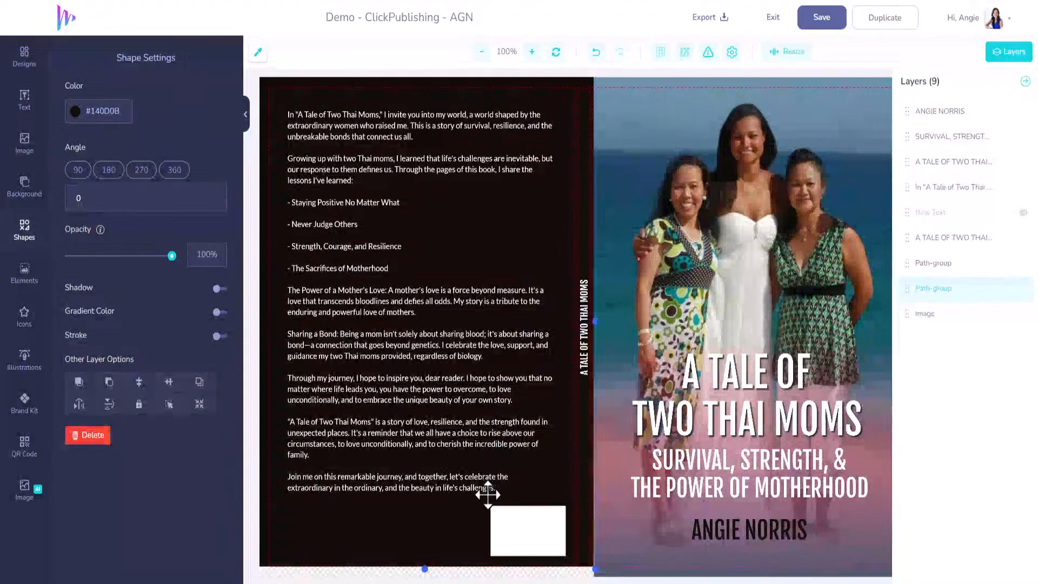
Step: Stretch the near-black back-cover shape down to the canvas's lower edge to fill the bleed, and save the design
{"action": "left_click_drag", "start_coordinate": [425, 559], "coordinate": [424, 572]}
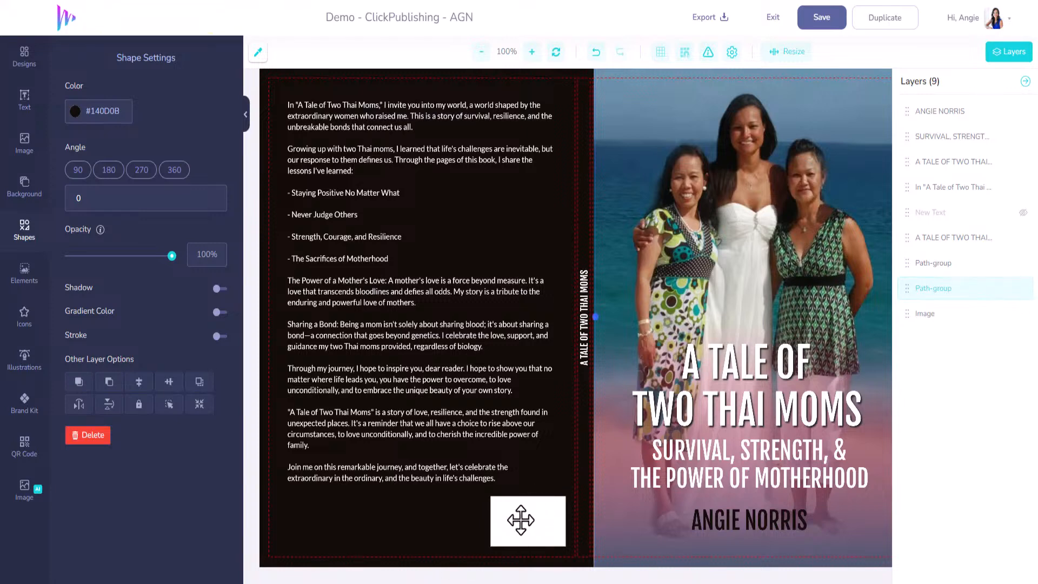
{"action": "scroll", "coordinate": [520, 520], "scroll_direction": "up", "scroll_amount": 2}
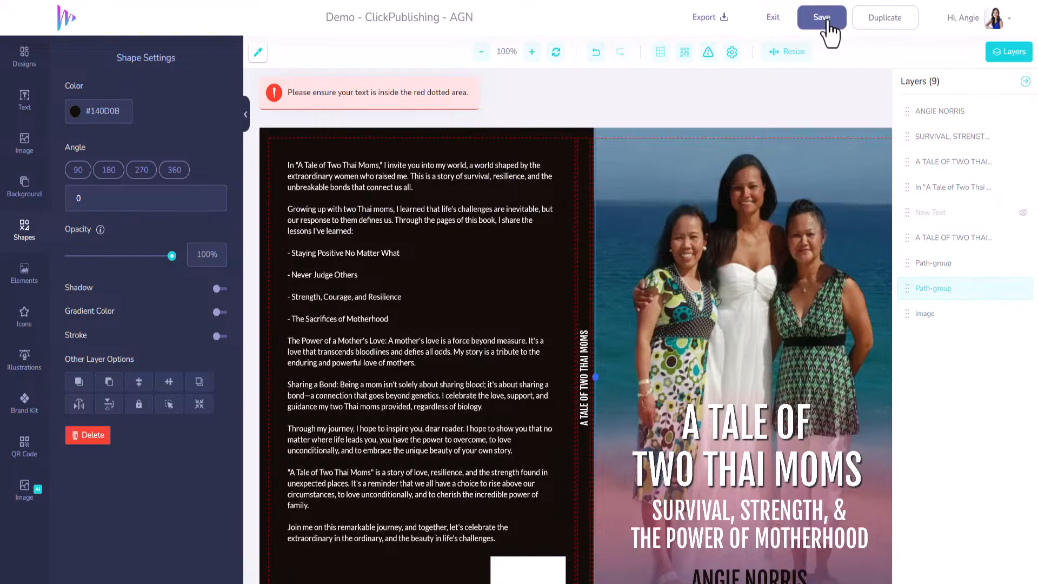
{"action": "left_click", "coordinate": [827, 21]}
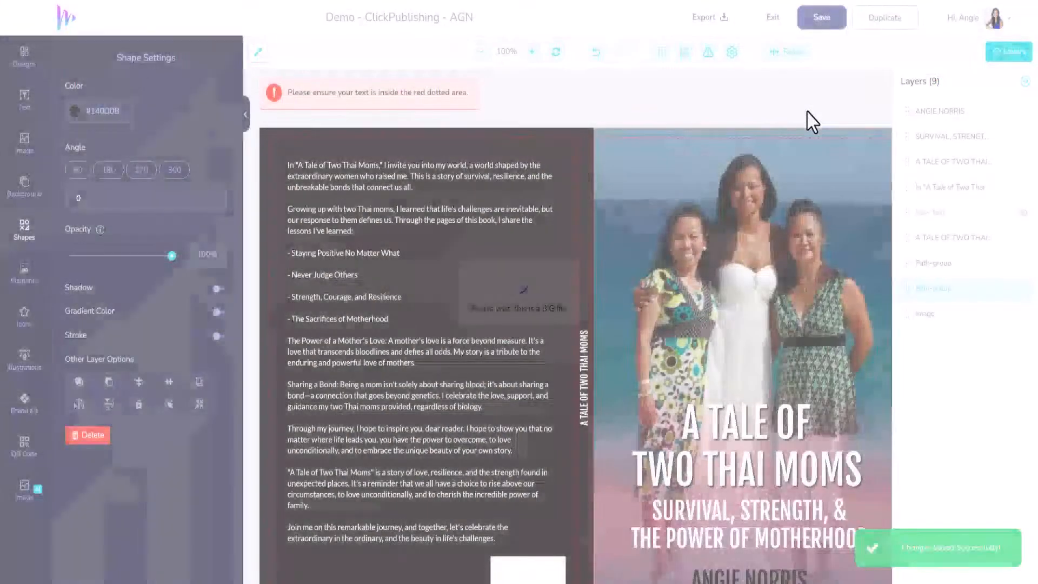
{"action": "scroll", "coordinate": [798, 181], "scroll_direction": "down", "scroll_amount": 1}
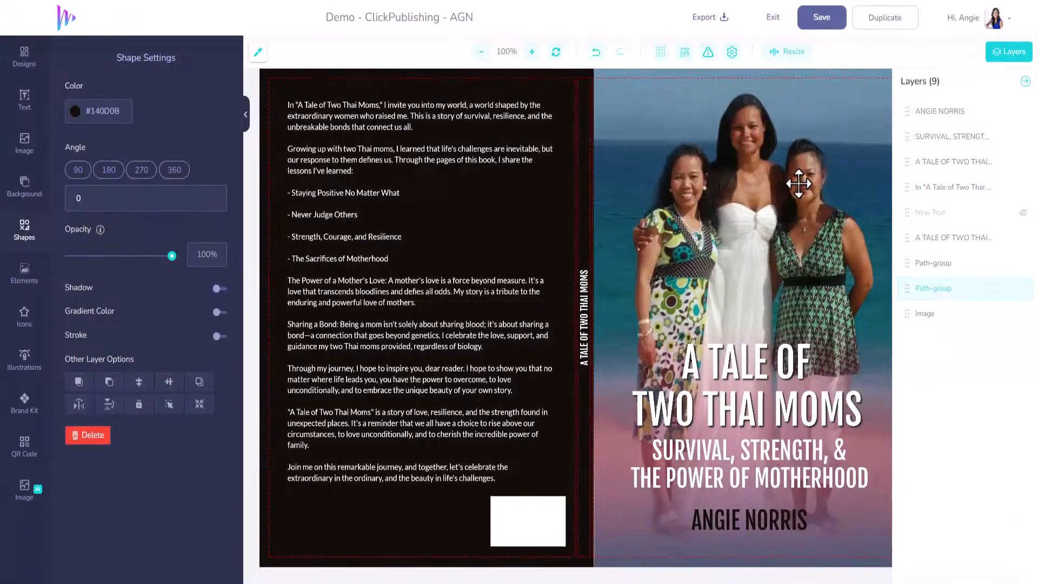
Step: Look through the export options, choosing 300 DPI for a PNG, and close them without exporting
{"action": "scroll", "coordinate": [790, 177], "scroll_direction": "up", "scroll_amount": 1}
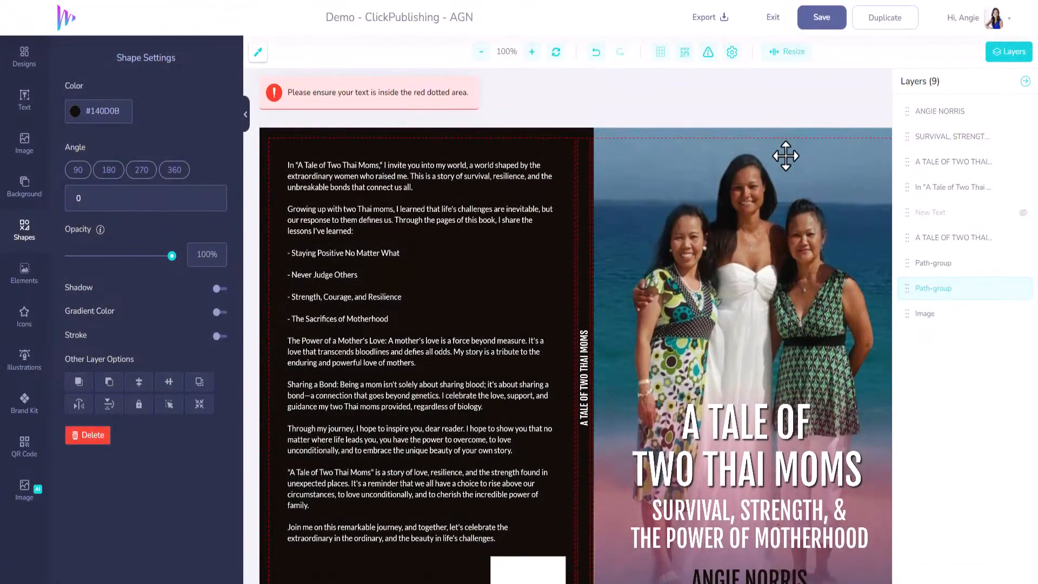
{"action": "left_click", "coordinate": [725, 21]}
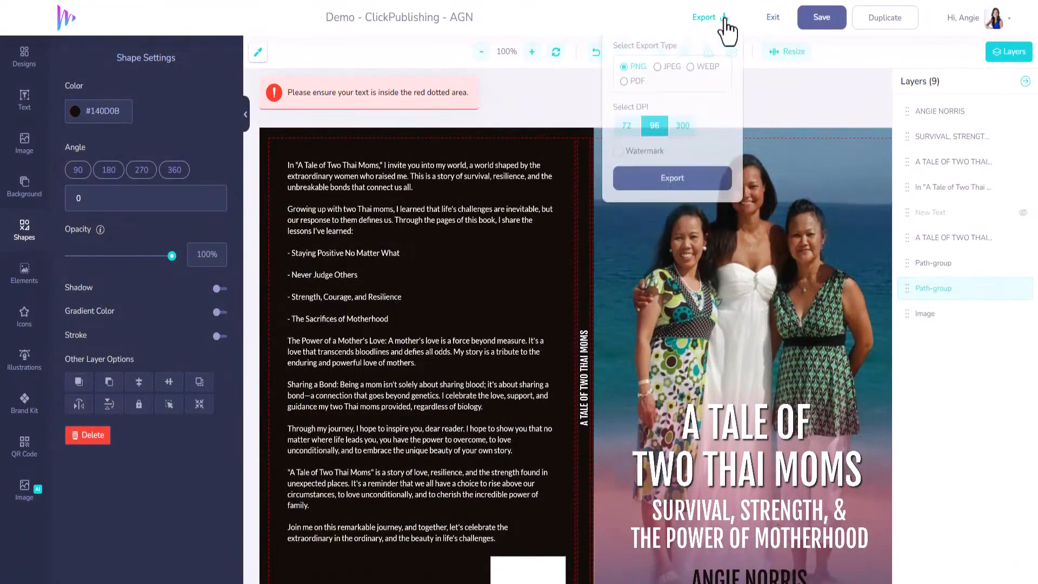
{"action": "left_click", "coordinate": [682, 128]}
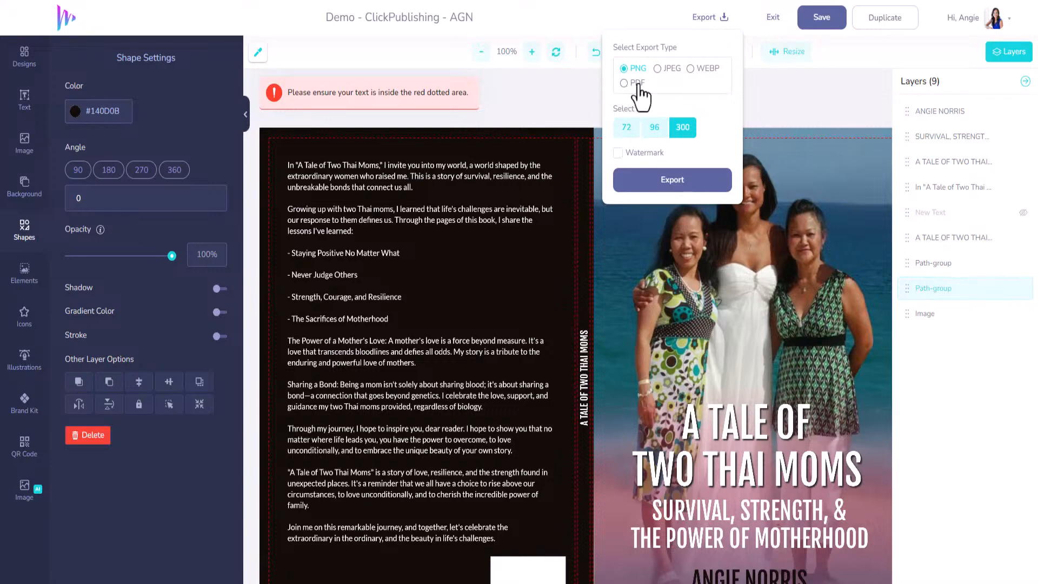
{"action": "left_click", "coordinate": [846, 53]}
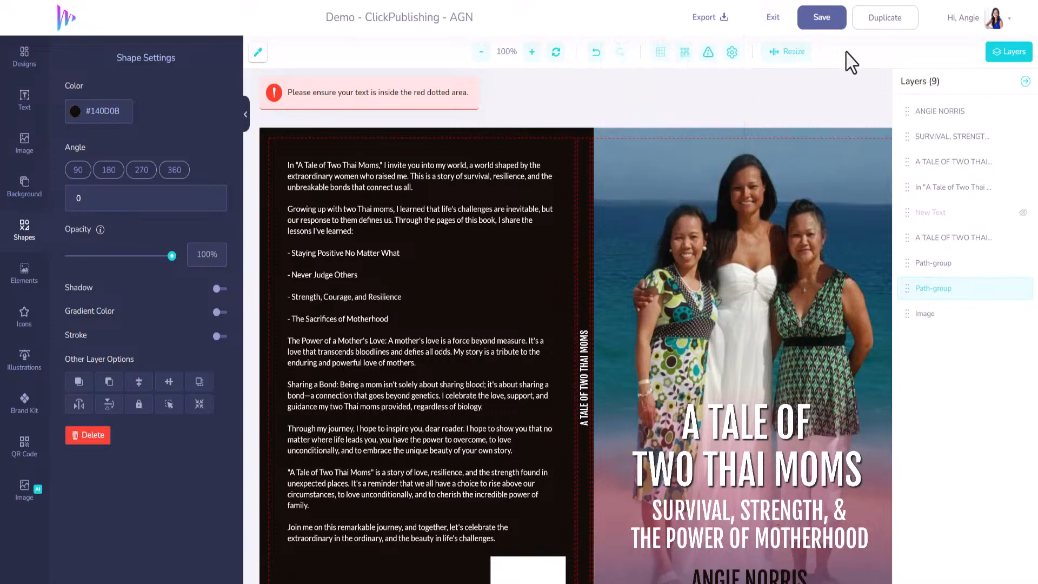
Step: Update the print settings to a page count of 500 and reopen the "Demo - ClickPublishing - AGN" design from My Designs
{"action": "scroll", "coordinate": [733, 397], "scroll_direction": "down", "scroll_amount": 1}
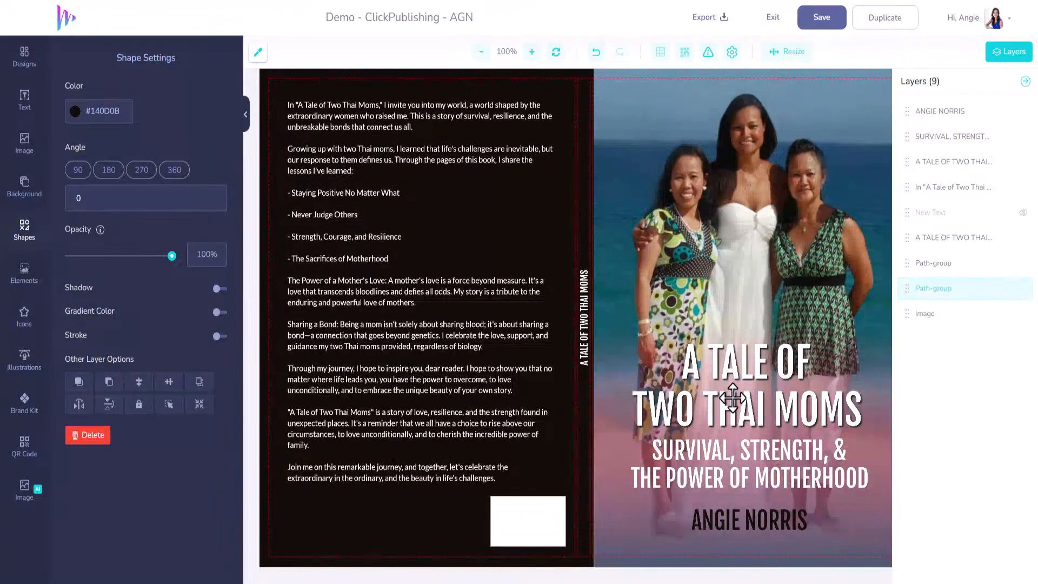
{"action": "scroll", "coordinate": [733, 398], "scroll_direction": "up", "scroll_amount": 1}
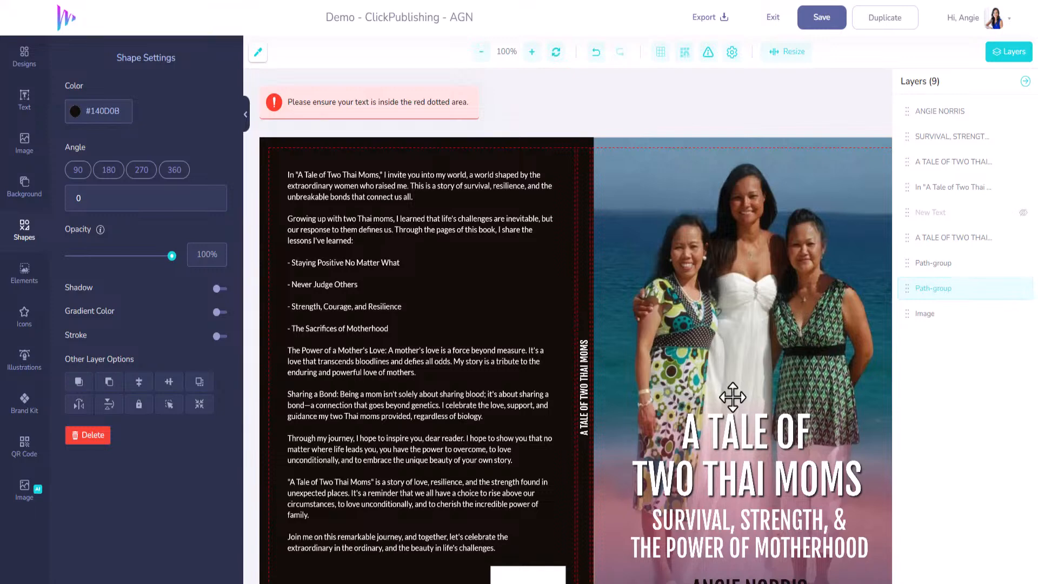
{"action": "left_click", "coordinate": [732, 52]}
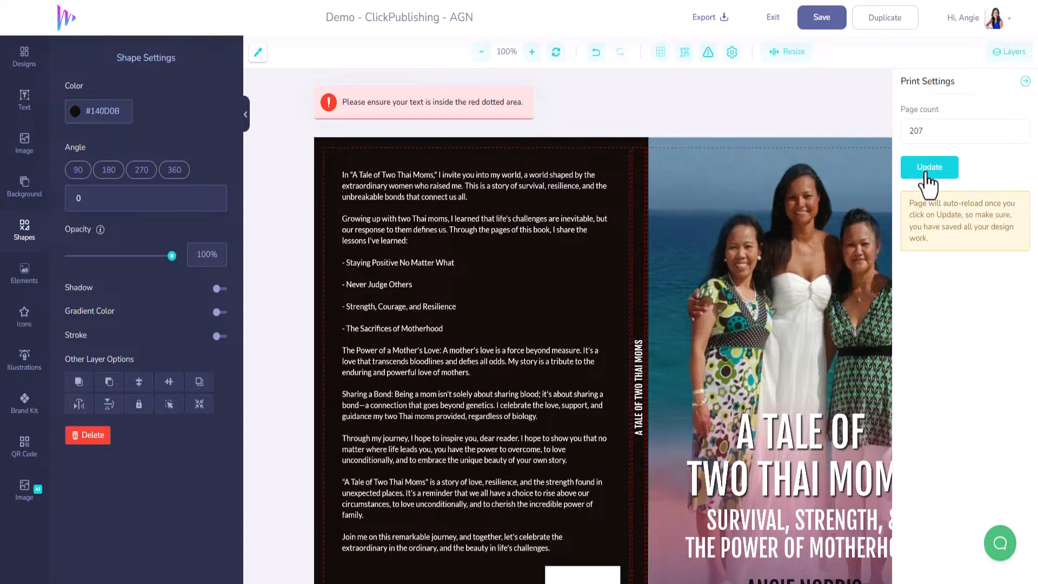
{"action": "left_click", "coordinate": [709, 53]}
{"action": "left_click", "coordinate": [1026, 82]}
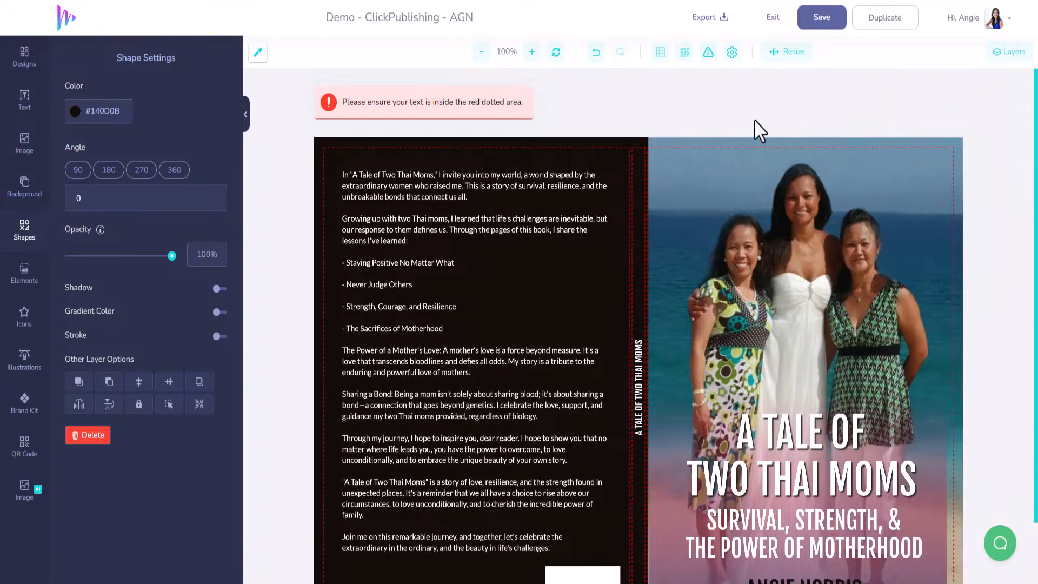
{"action": "left_click", "coordinate": [732, 53]}
{"action": "type", "text": "7"}
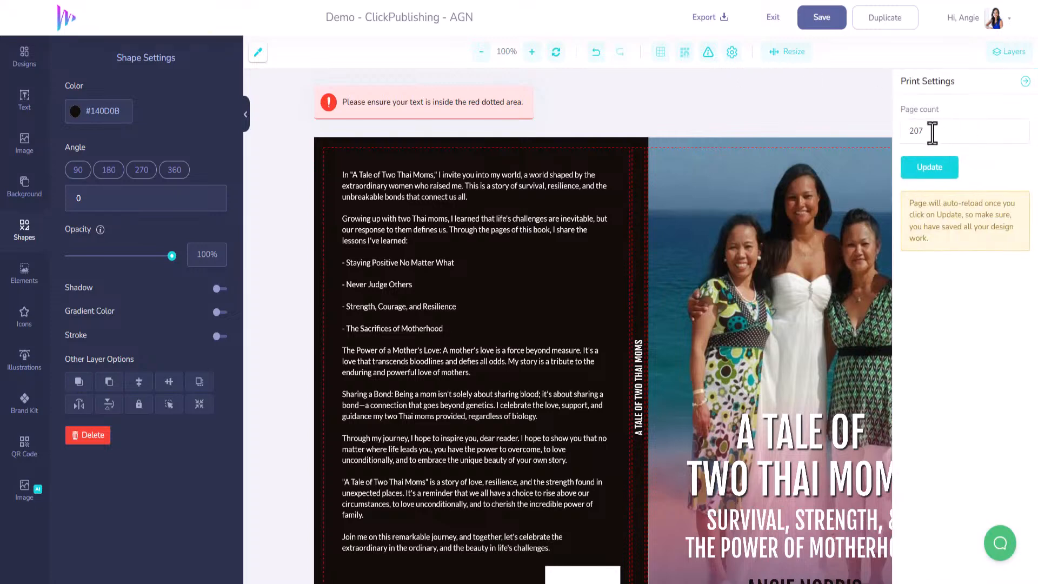
{"action": "left_click_drag", "start_coordinate": [933, 133], "coordinate": [899, 135]}
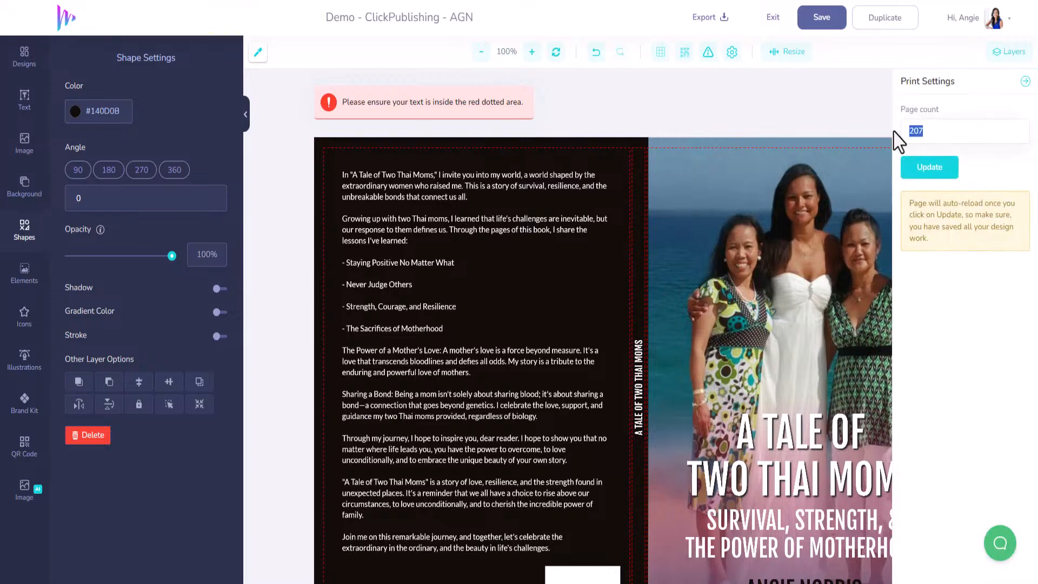
{"action": "type", "text": "500"}
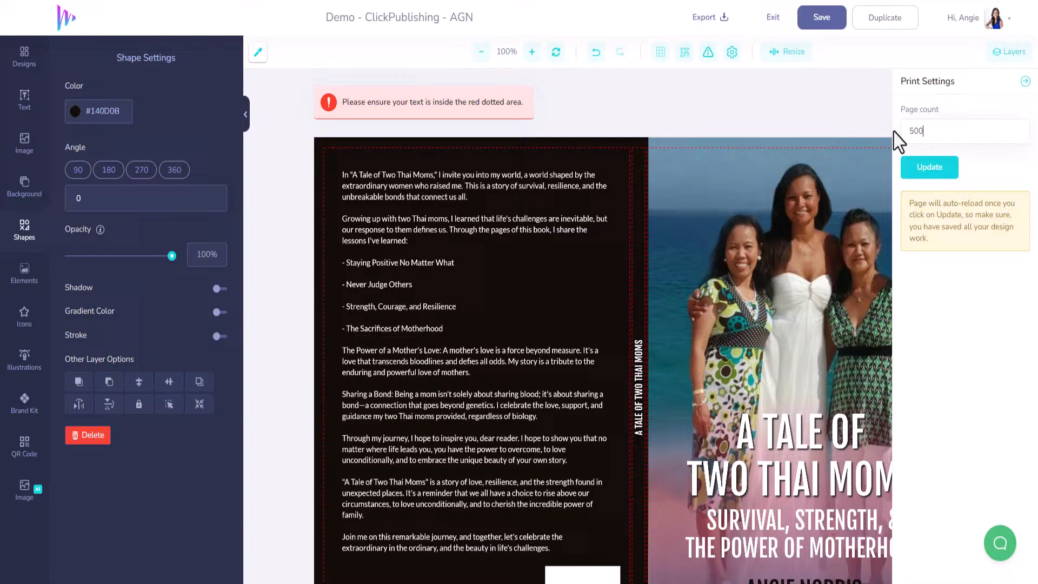
{"action": "left_click", "coordinate": [920, 173]}
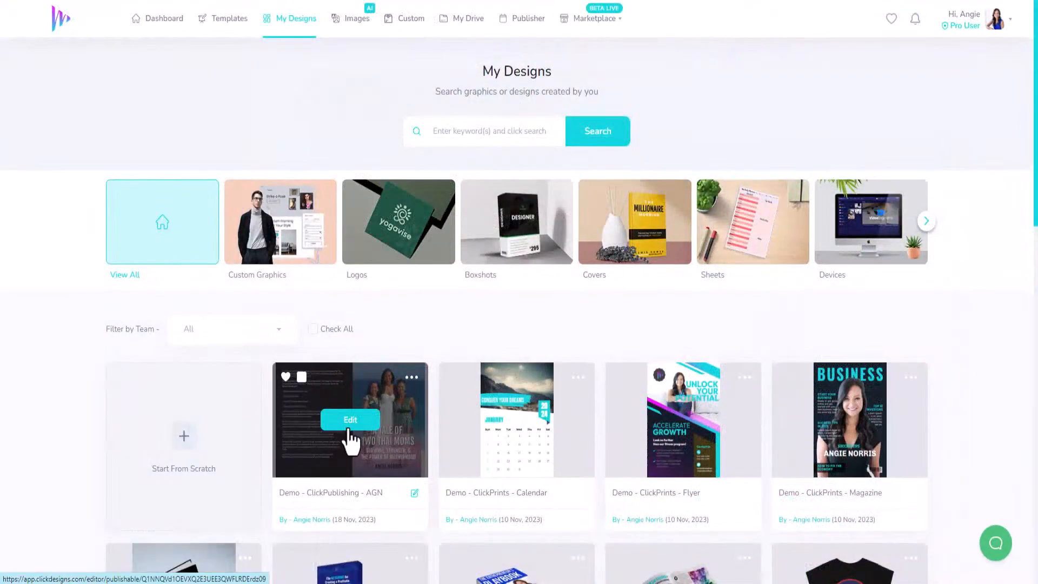
{"action": "left_click", "coordinate": [350, 420]}
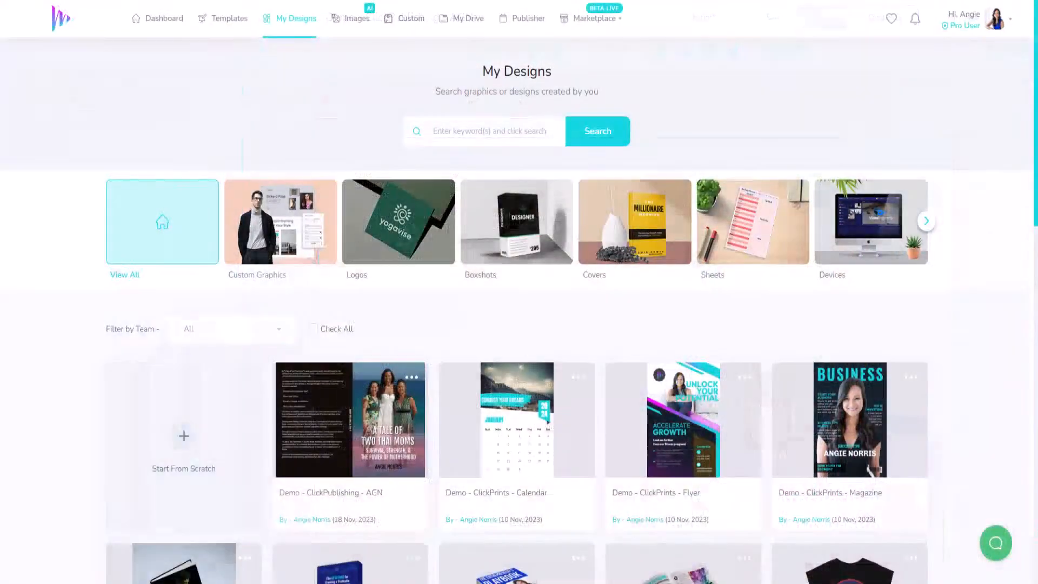
Step: Switch to the Amazon site and open its "Self-Publish with Us" page from the homepage footer
{"action": "mouse_move", "coordinate": [397, 437]}
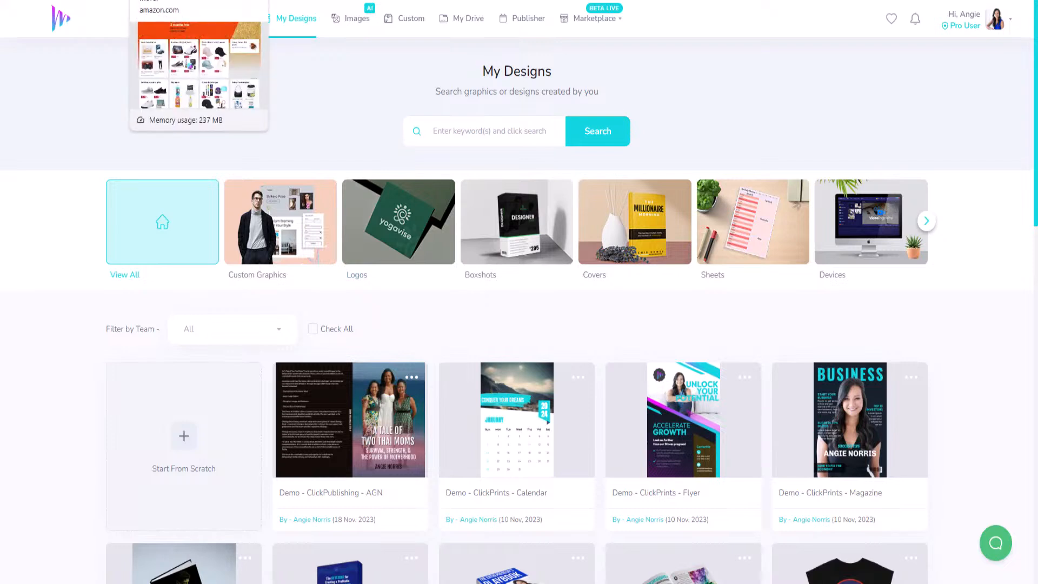
{"action": "left_click", "coordinate": [179, 0]}
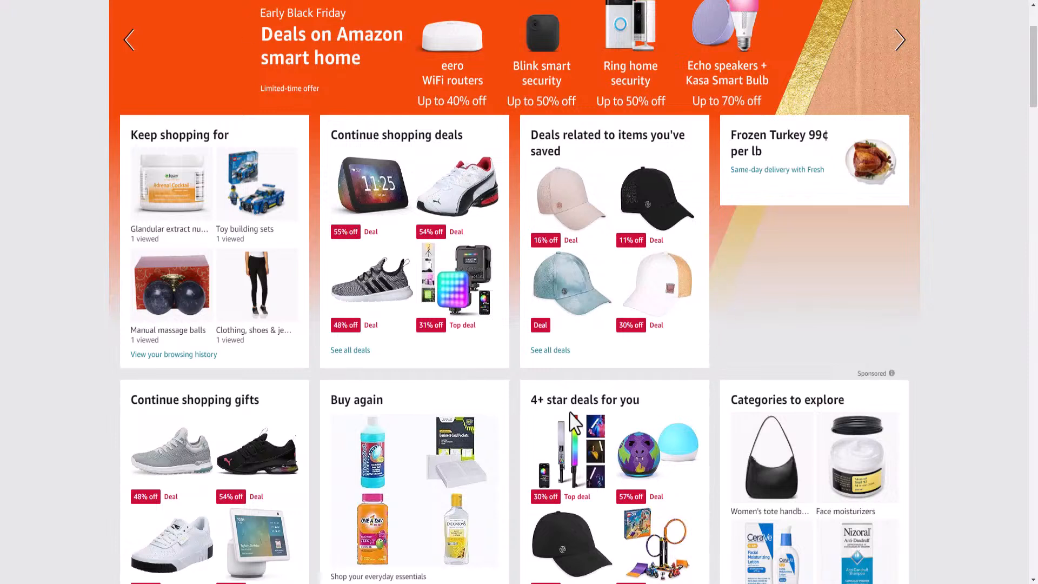
{"action": "scroll", "coordinate": [561, 416], "scroll_direction": "down", "scroll_amount": 4}
{"action": "scroll", "coordinate": [561, 416], "scroll_direction": "down", "scroll_amount": 20}
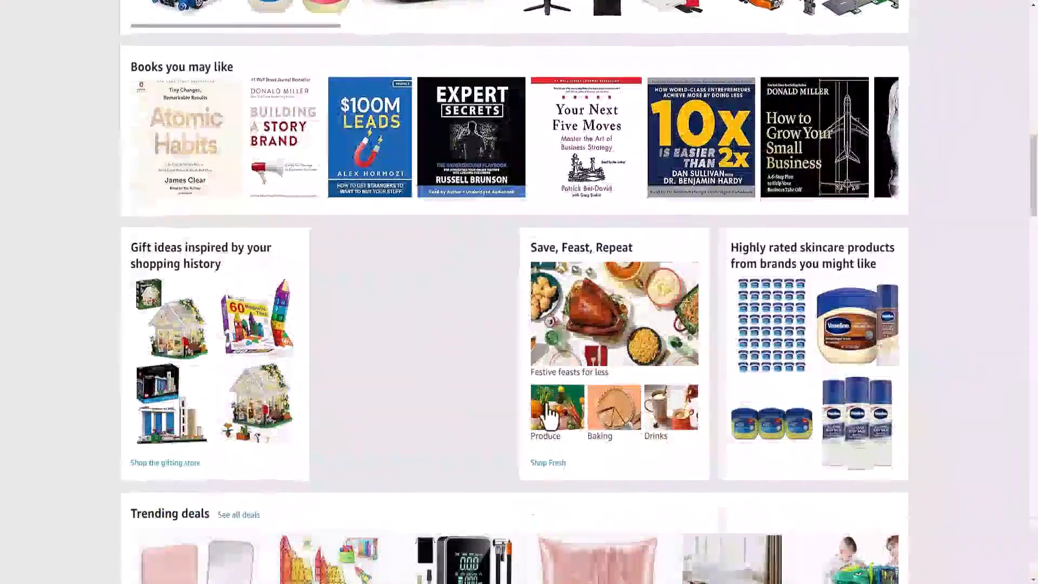
{"action": "scroll", "coordinate": [542, 411], "scroll_direction": "down", "scroll_amount": 20}
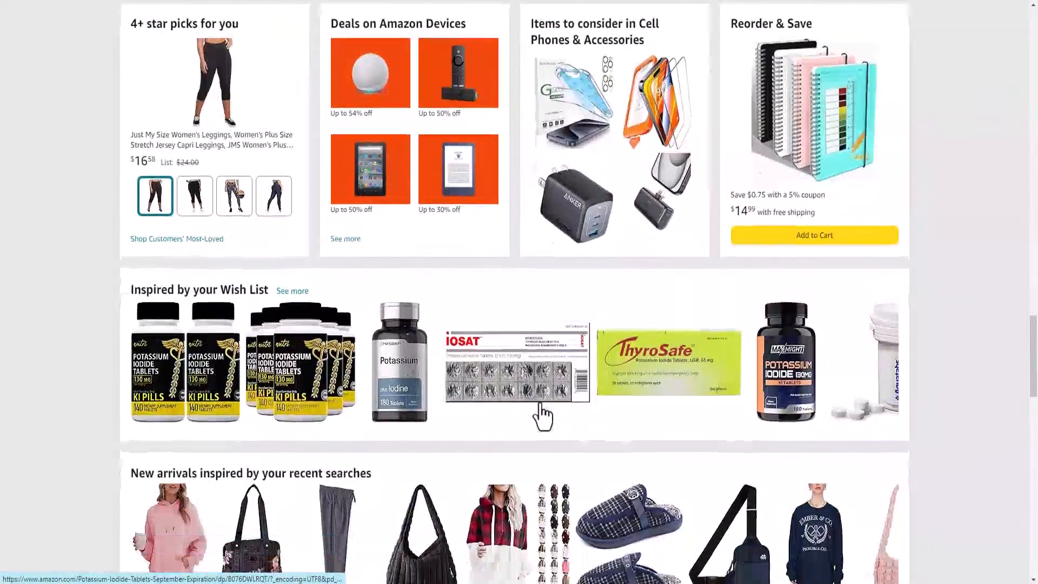
{"action": "scroll", "coordinate": [542, 415], "scroll_direction": "down", "scroll_amount": 20}
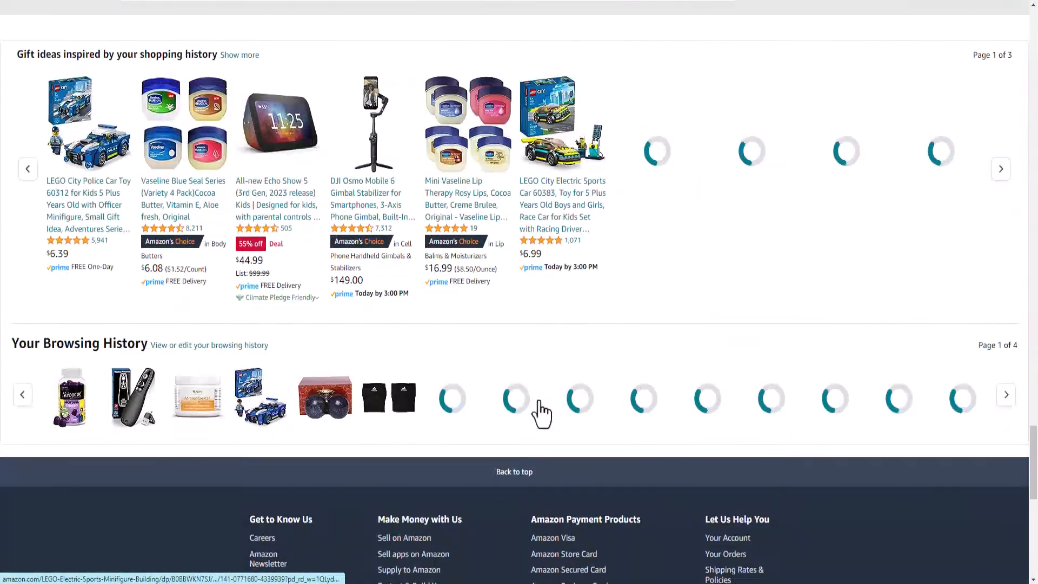
{"action": "scroll", "coordinate": [540, 411], "scroll_direction": "down", "scroll_amount": 1}
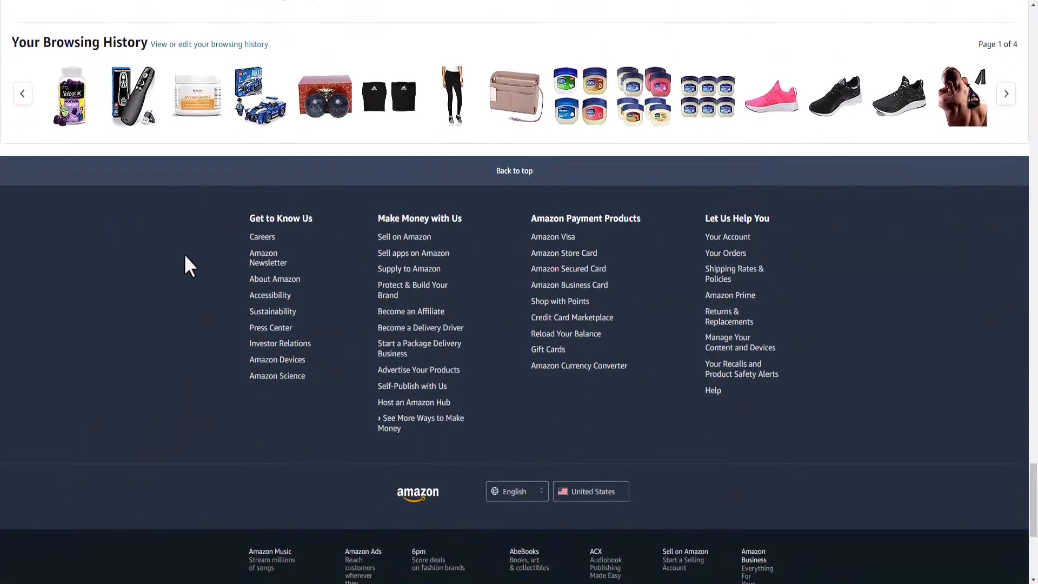
{"action": "left_click", "coordinate": [411, 386]}
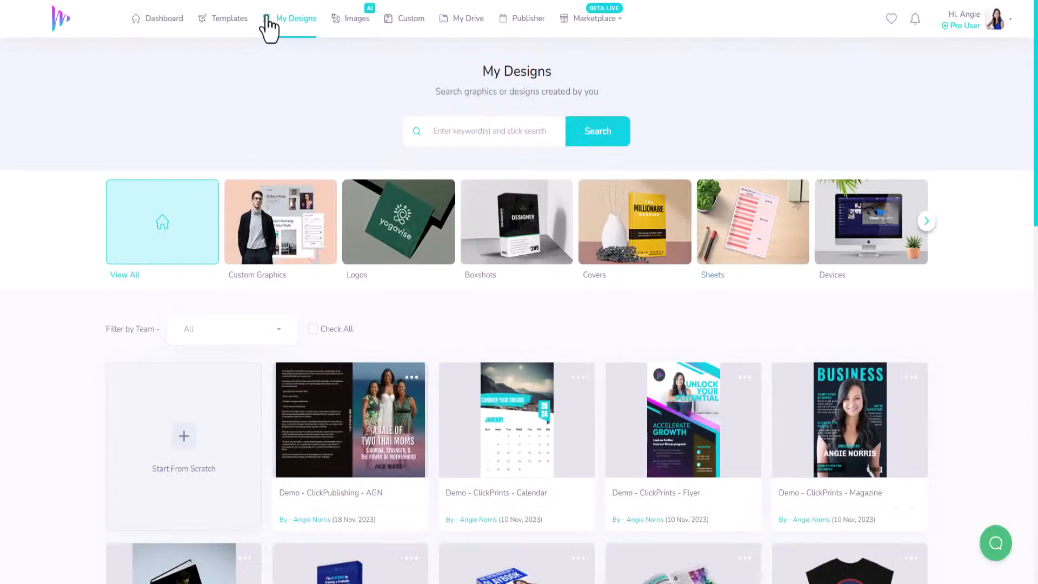
Step: Switch back to ClickDesigns and show the Publishing category of the template library
{"action": "left_click", "coordinate": [240, 23]}
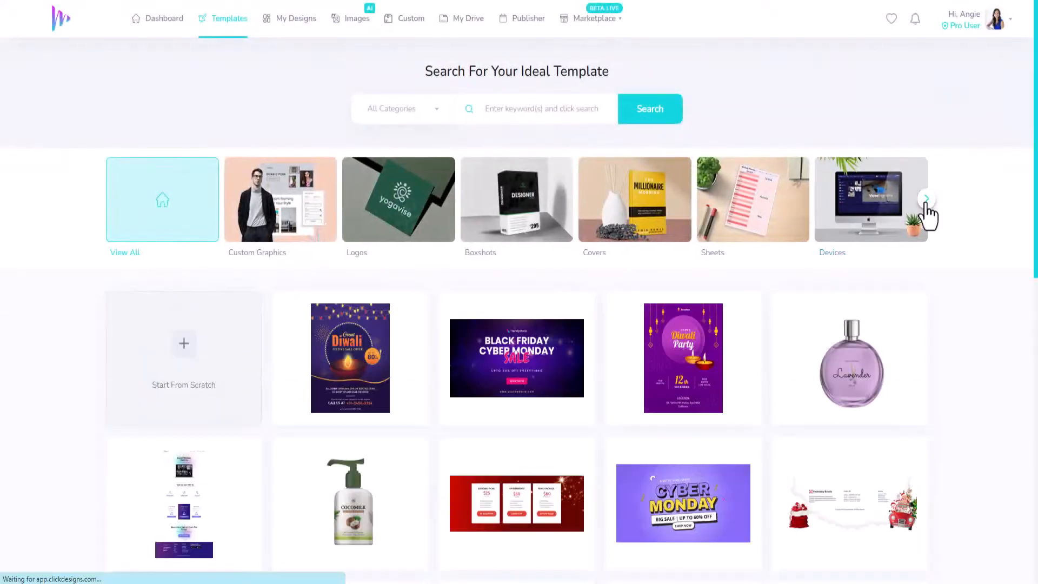
{"action": "left_click", "coordinate": [928, 201]}
{"action": "left_click", "coordinate": [928, 201]}
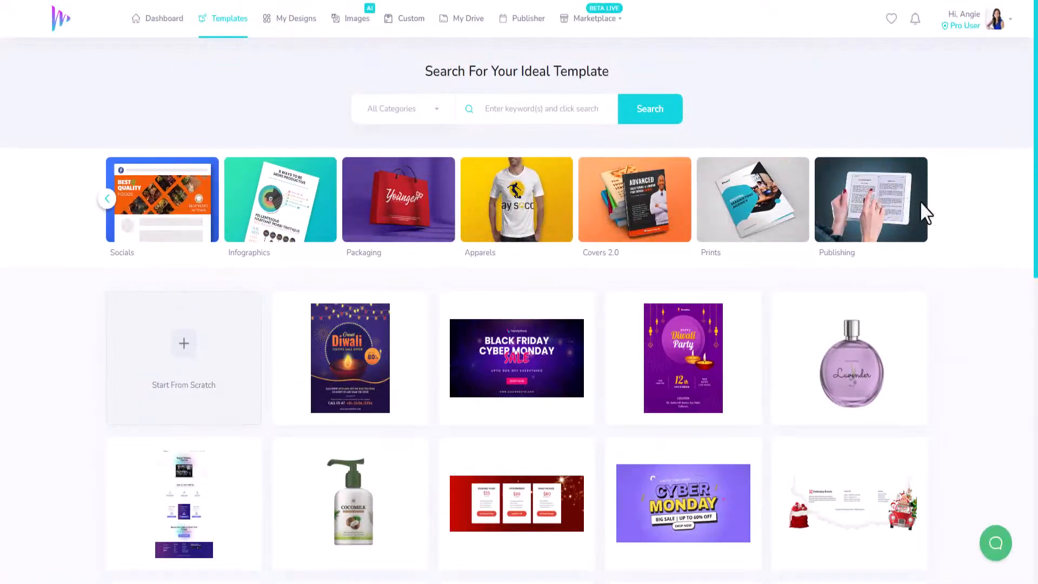
{"action": "left_click", "coordinate": [876, 219]}
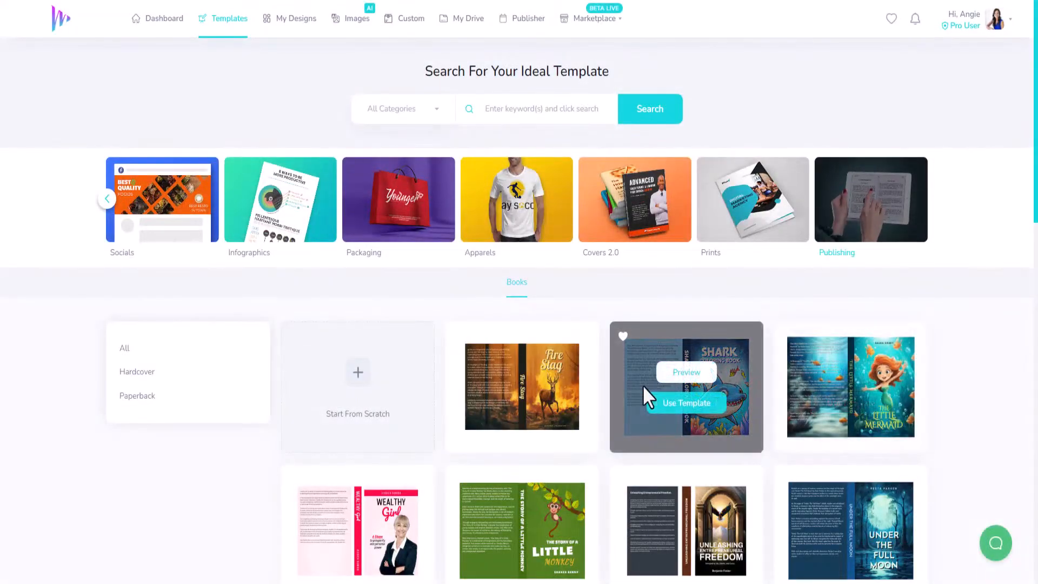
Step: Browse the book cover templates in the Publishing category and load more of them
{"action": "scroll", "coordinate": [711, 447], "scroll_direction": "down", "scroll_amount": 2}
{"action": "scroll", "coordinate": [819, 407], "scroll_direction": "down", "scroll_amount": 3}
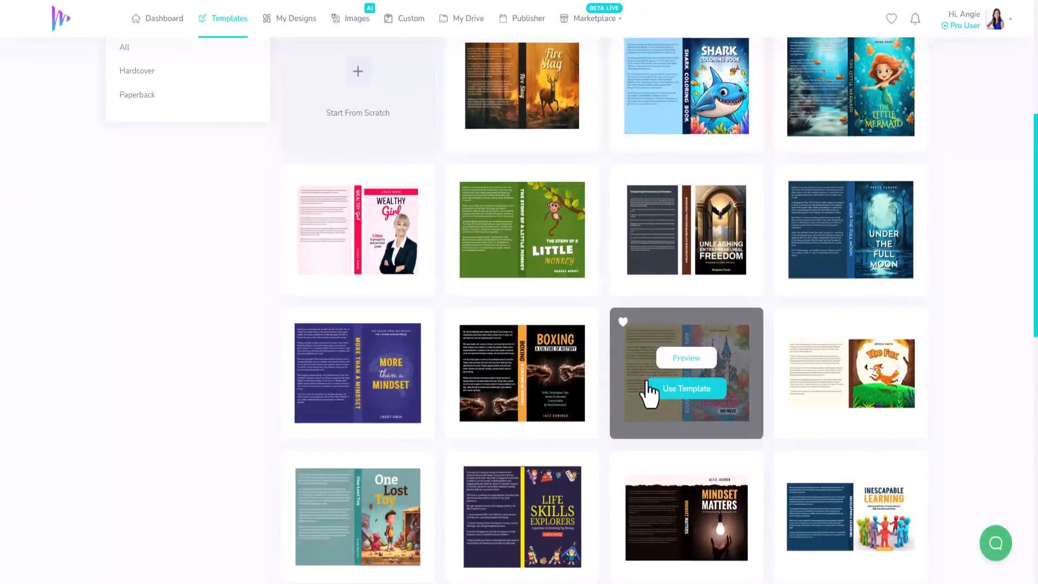
{"action": "scroll", "coordinate": [405, 436], "scroll_direction": "down", "scroll_amount": 4}
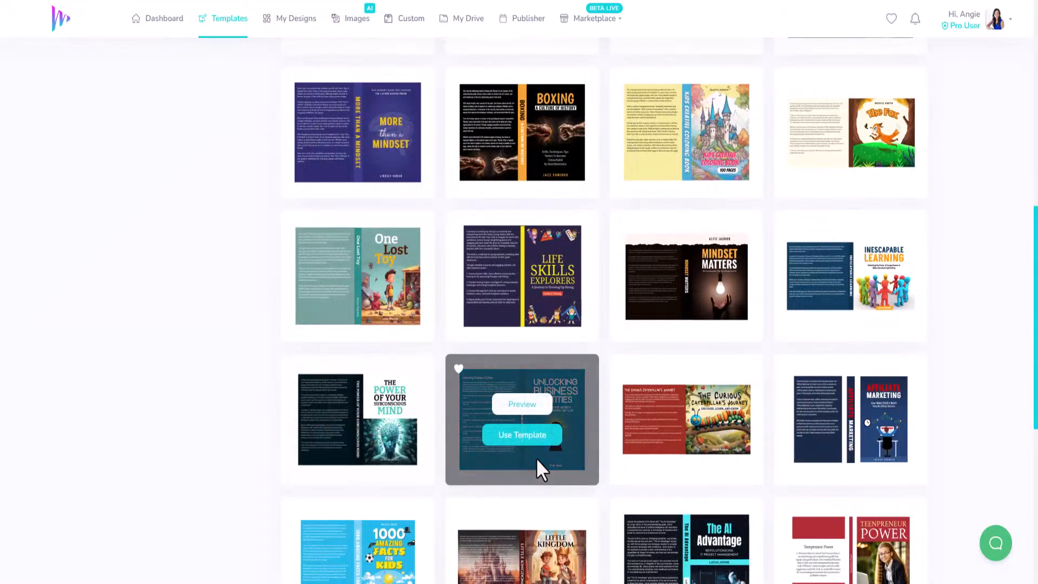
{"action": "scroll", "coordinate": [542, 462], "scroll_direction": "down", "scroll_amount": 6}
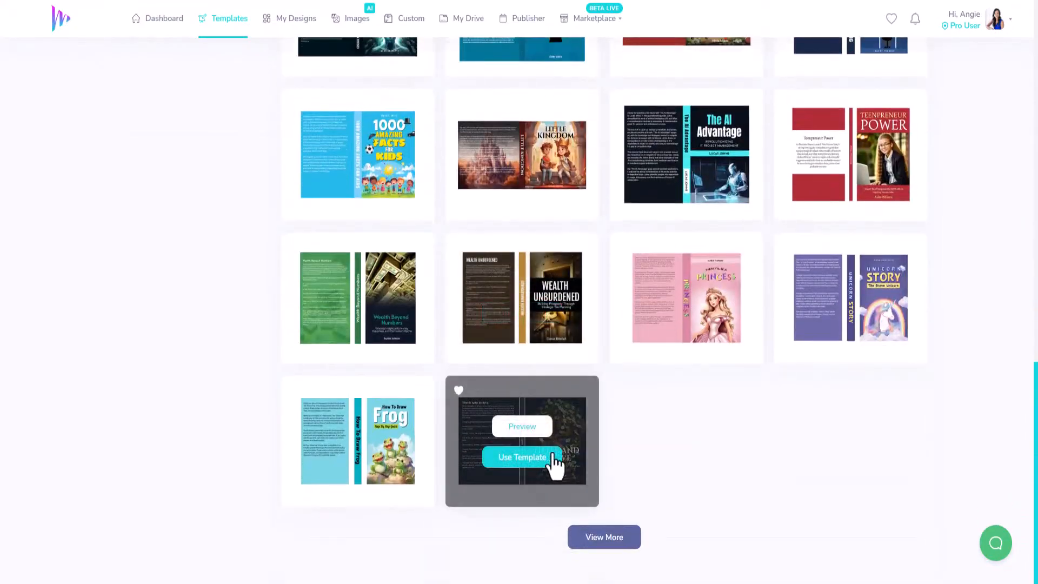
{"action": "left_click", "coordinate": [616, 546]}
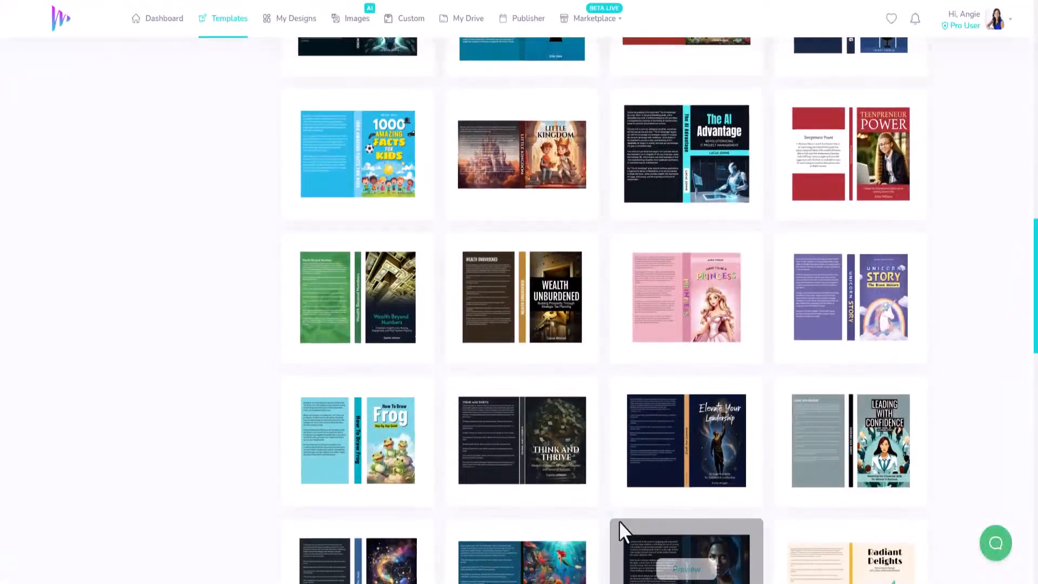
{"action": "scroll", "coordinate": [616, 540], "scroll_direction": "down", "scroll_amount": 17}
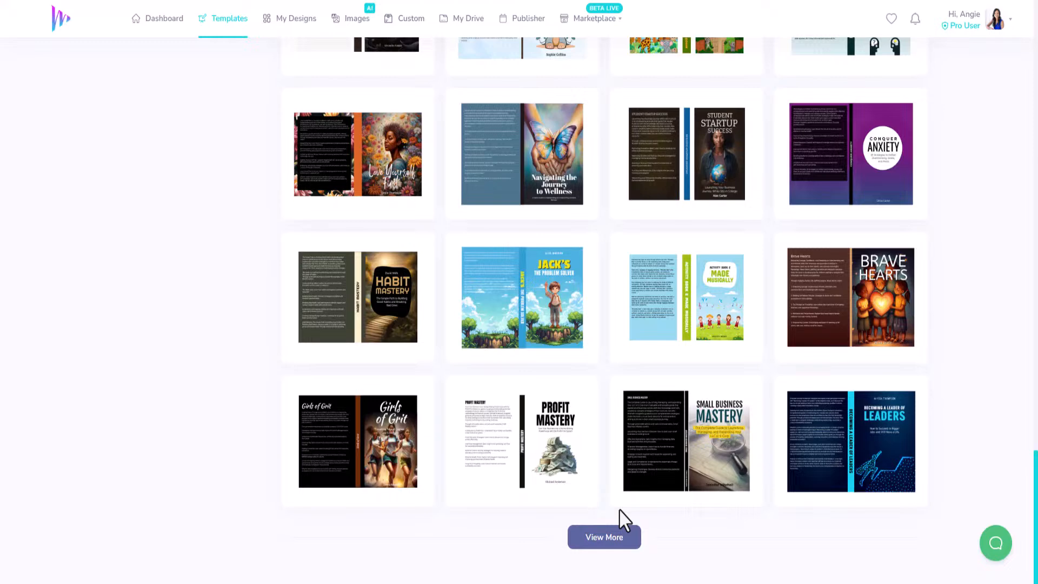
{"action": "scroll", "coordinate": [618, 508], "scroll_direction": "up", "scroll_amount": 6}
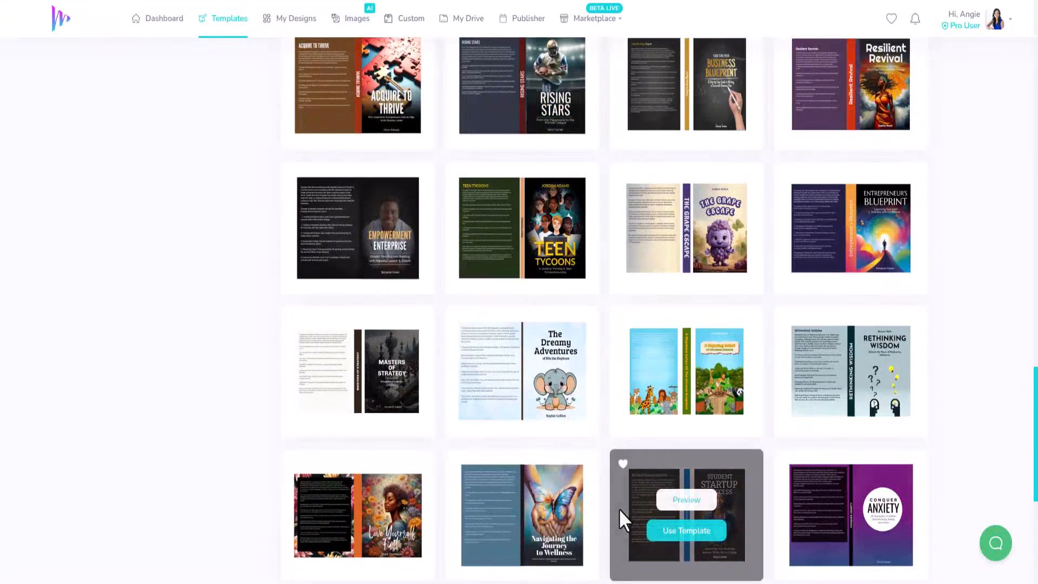